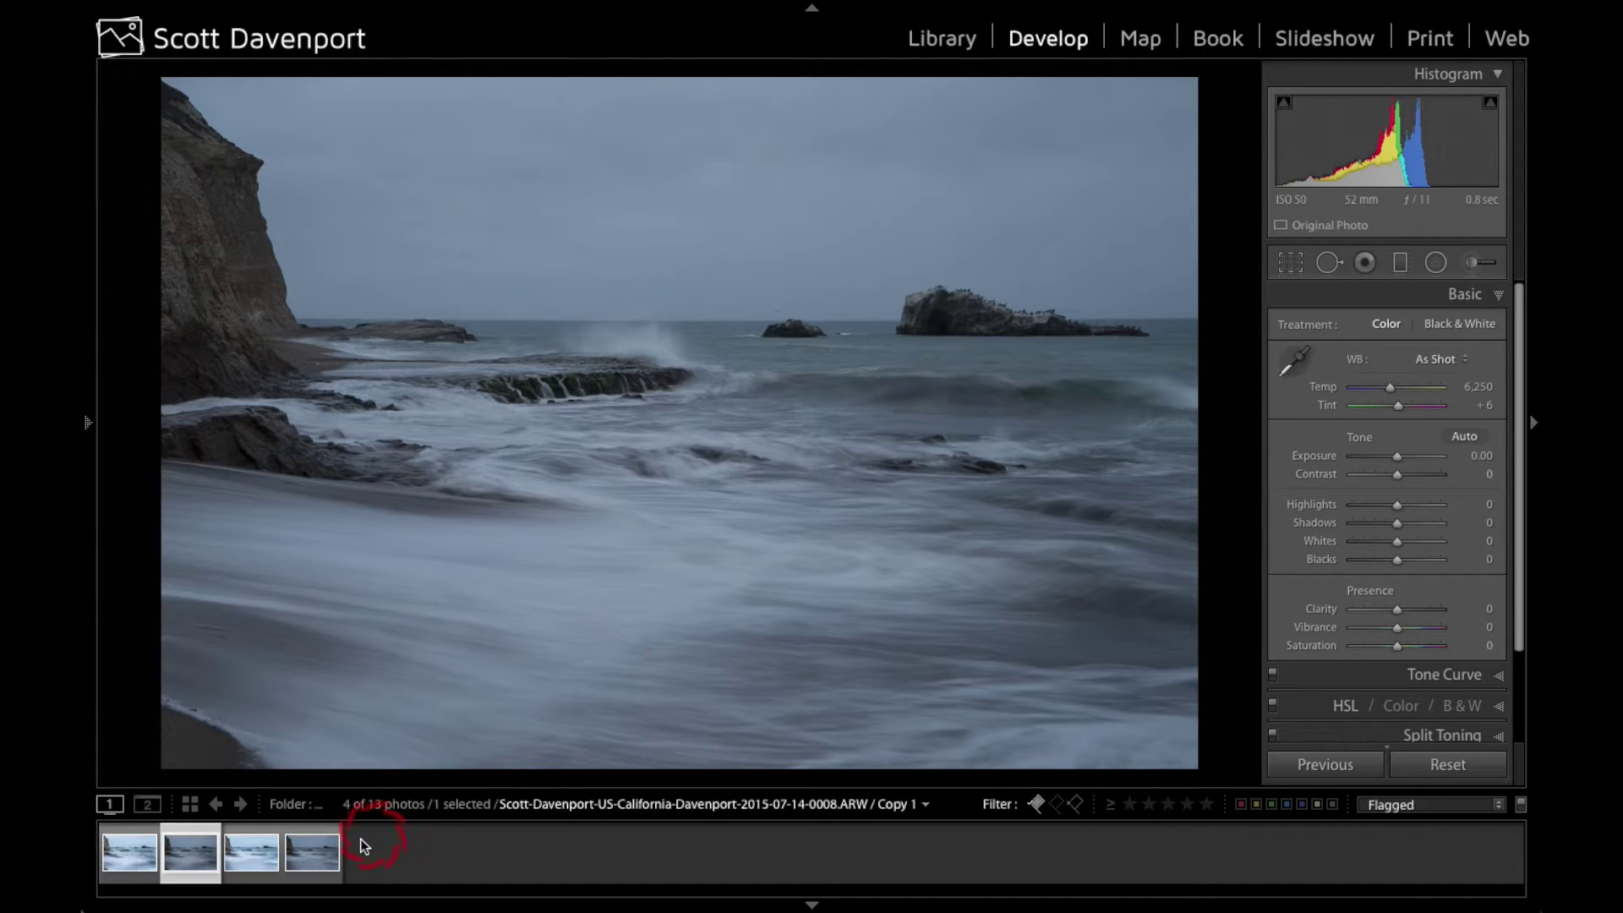
Compare the unedited copies of photos 0009 and 0008 with the edited version of photo 0008.
{"action": "left_click", "coordinate": [324, 853]}
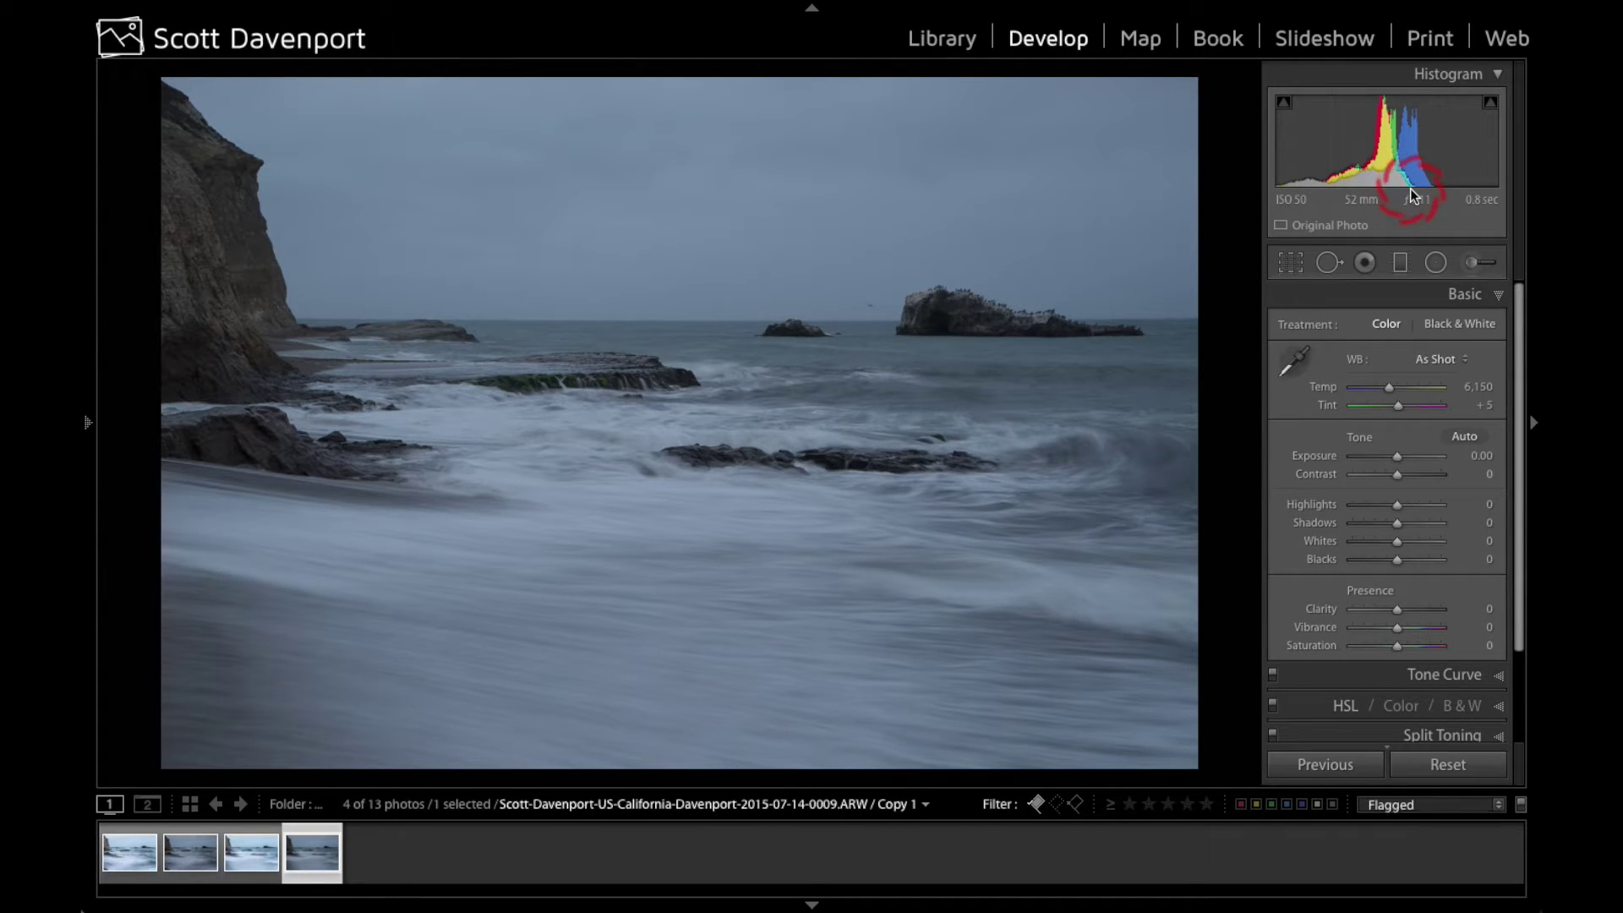
{"action": "left_click", "coordinate": [207, 849]}
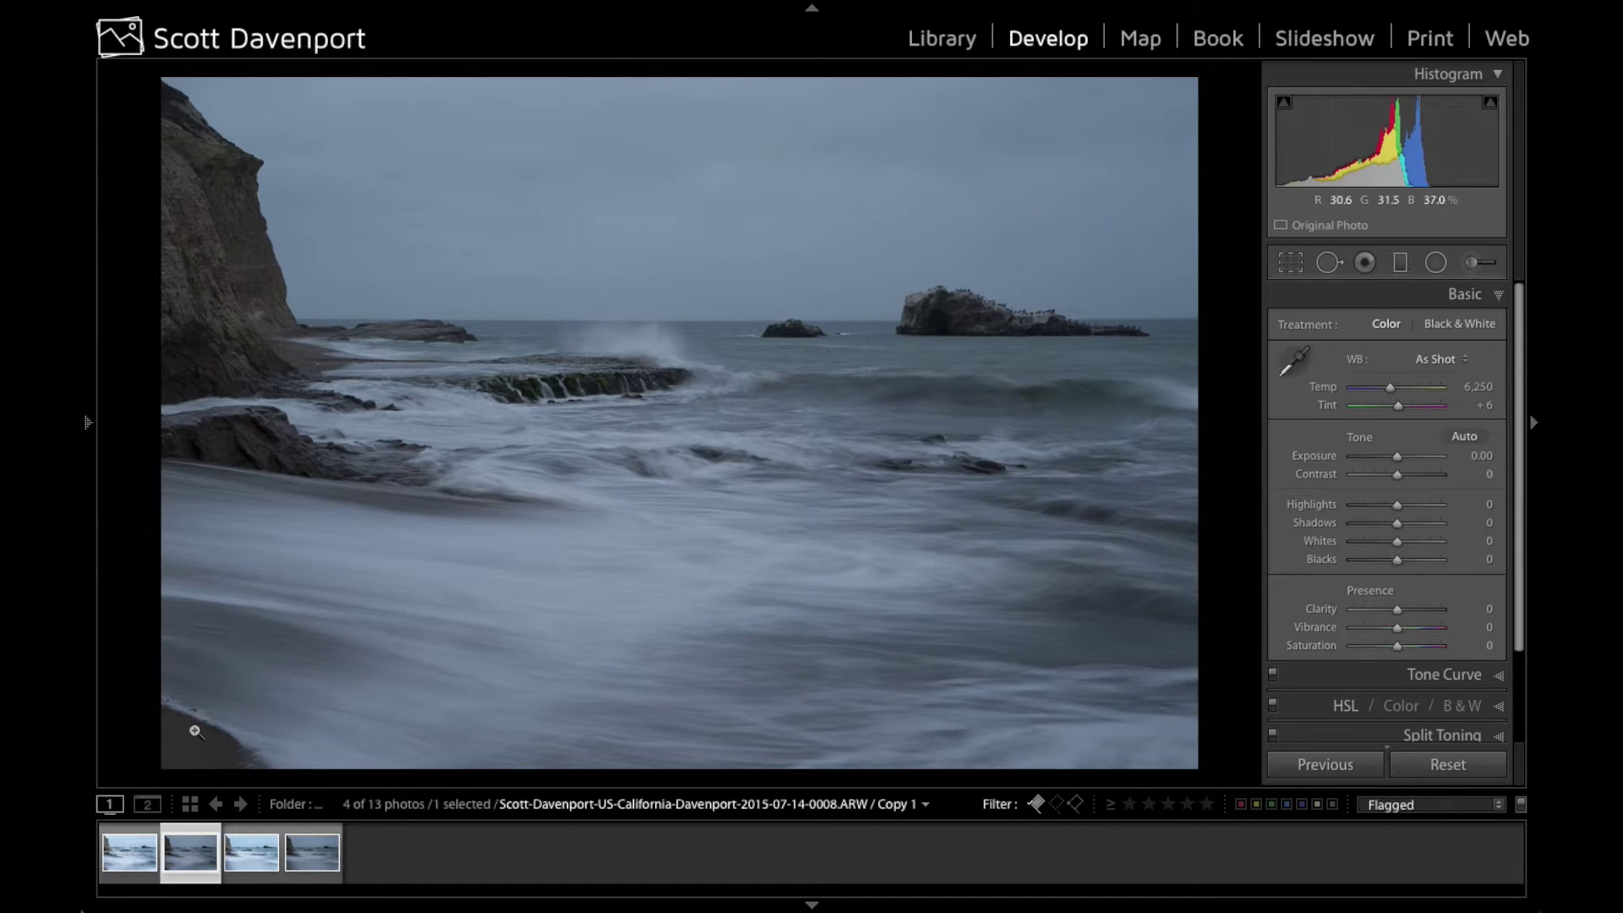
{"action": "left_click", "coordinate": [141, 856]}
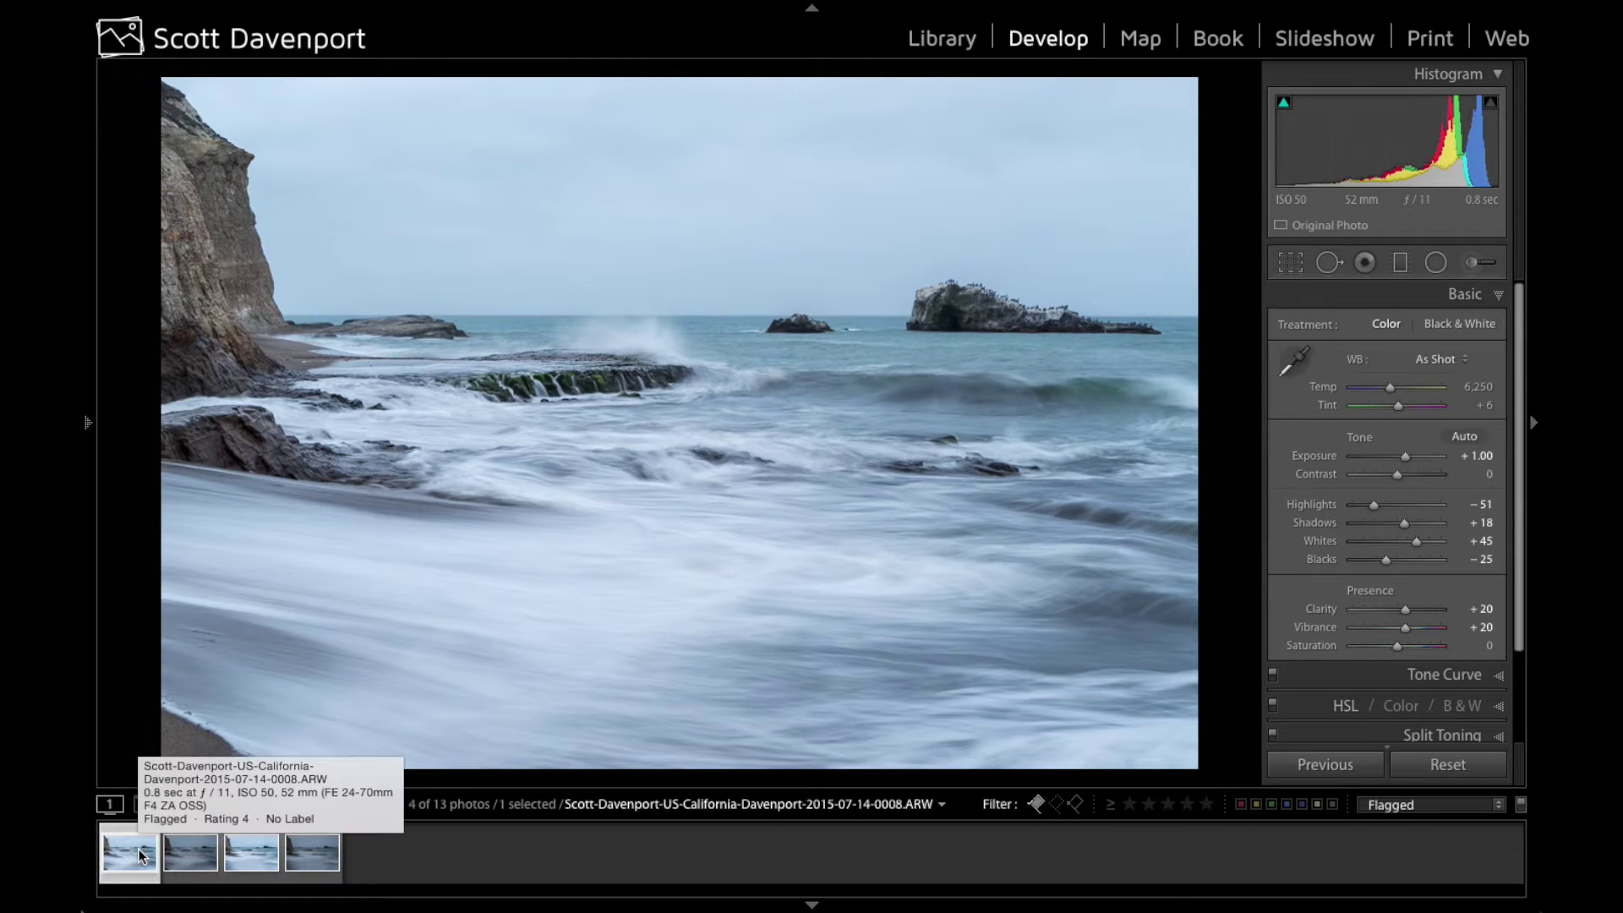
Load the 01 Lens Corrections snapshot and examine its basic and profile lens correction settings.
{"action": "left_click", "coordinate": [87, 424]}
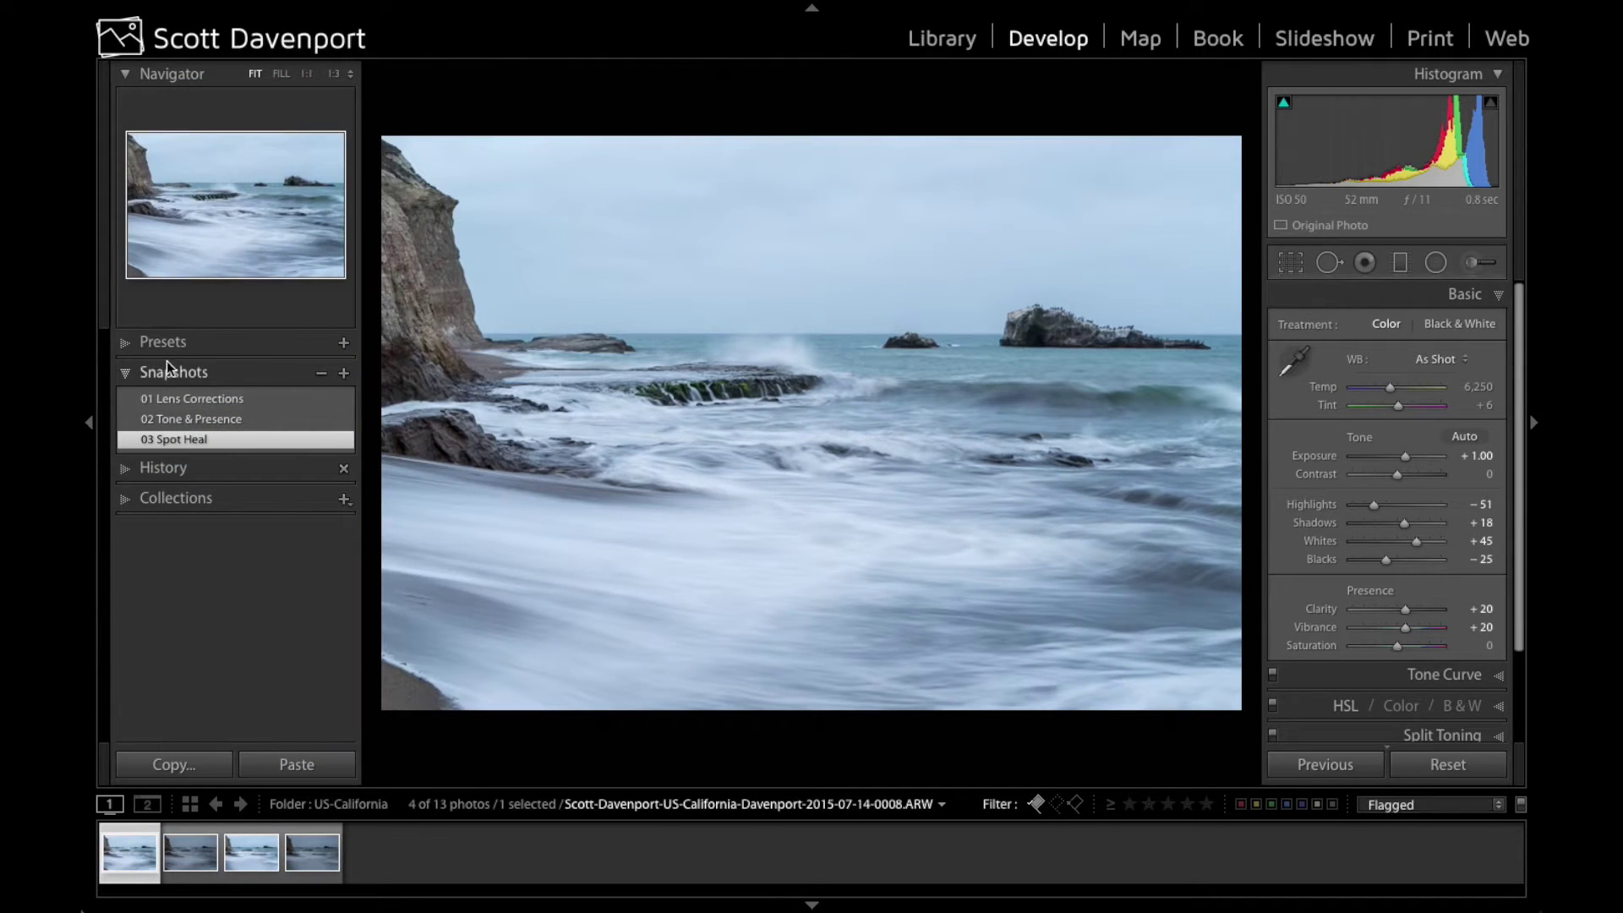
{"action": "left_click", "coordinate": [247, 403]}
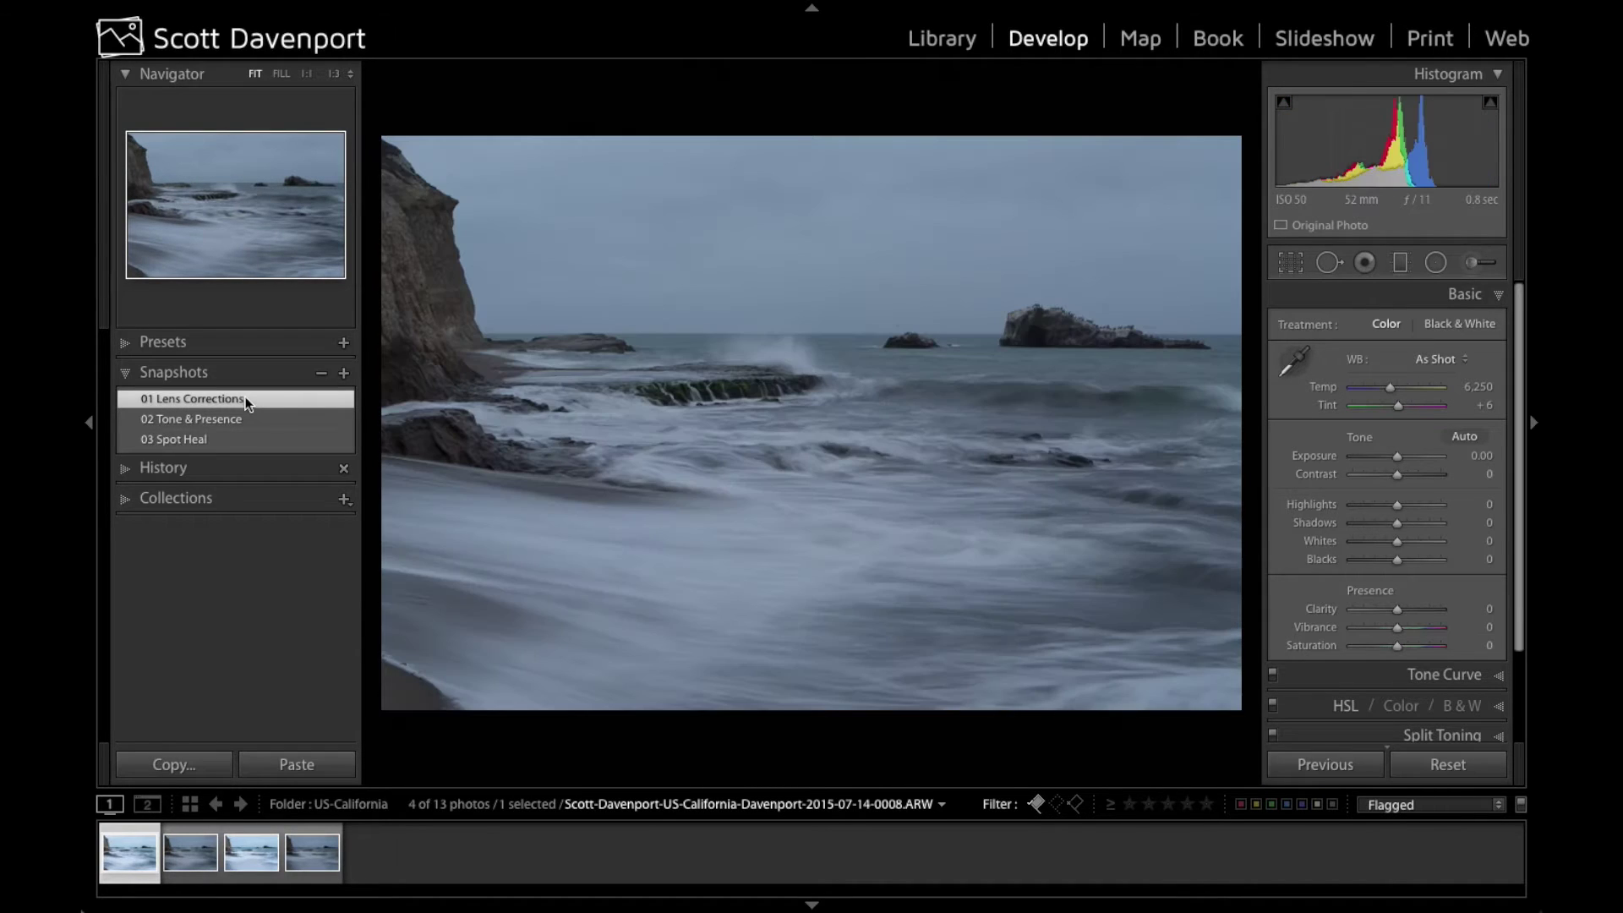
{"action": "scroll", "coordinate": [1375, 613], "scroll_direction": "down", "scroll_amount": 3}
{"action": "left_click", "coordinate": [1375, 613]}
{"action": "left_click", "coordinate": [1482, 689]}
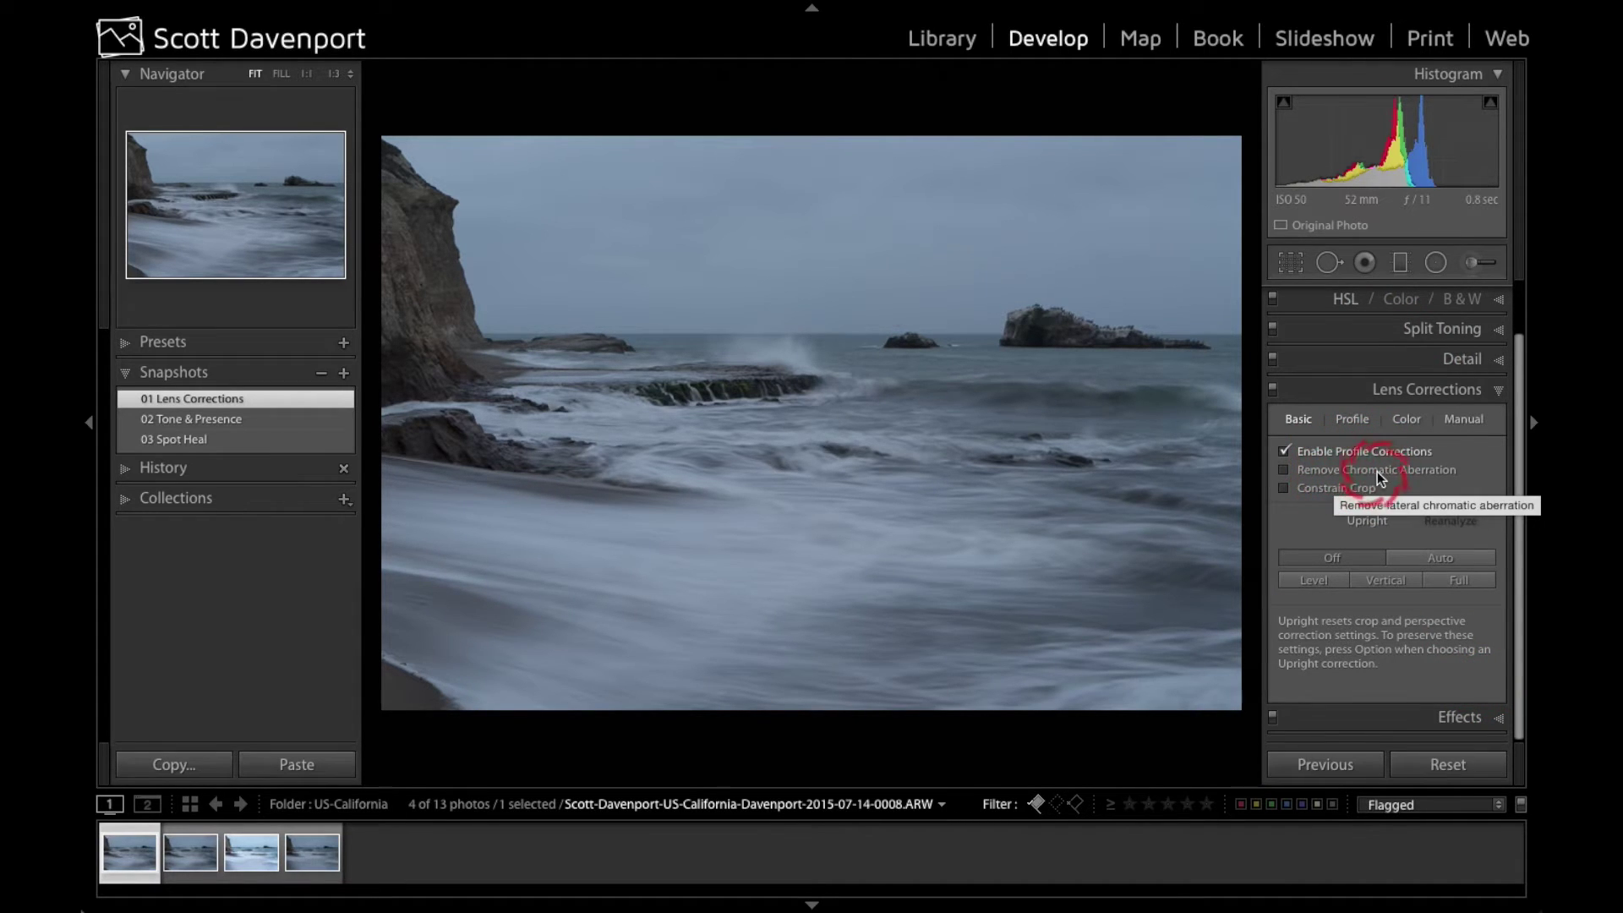
{"action": "left_click", "coordinate": [1363, 425]}
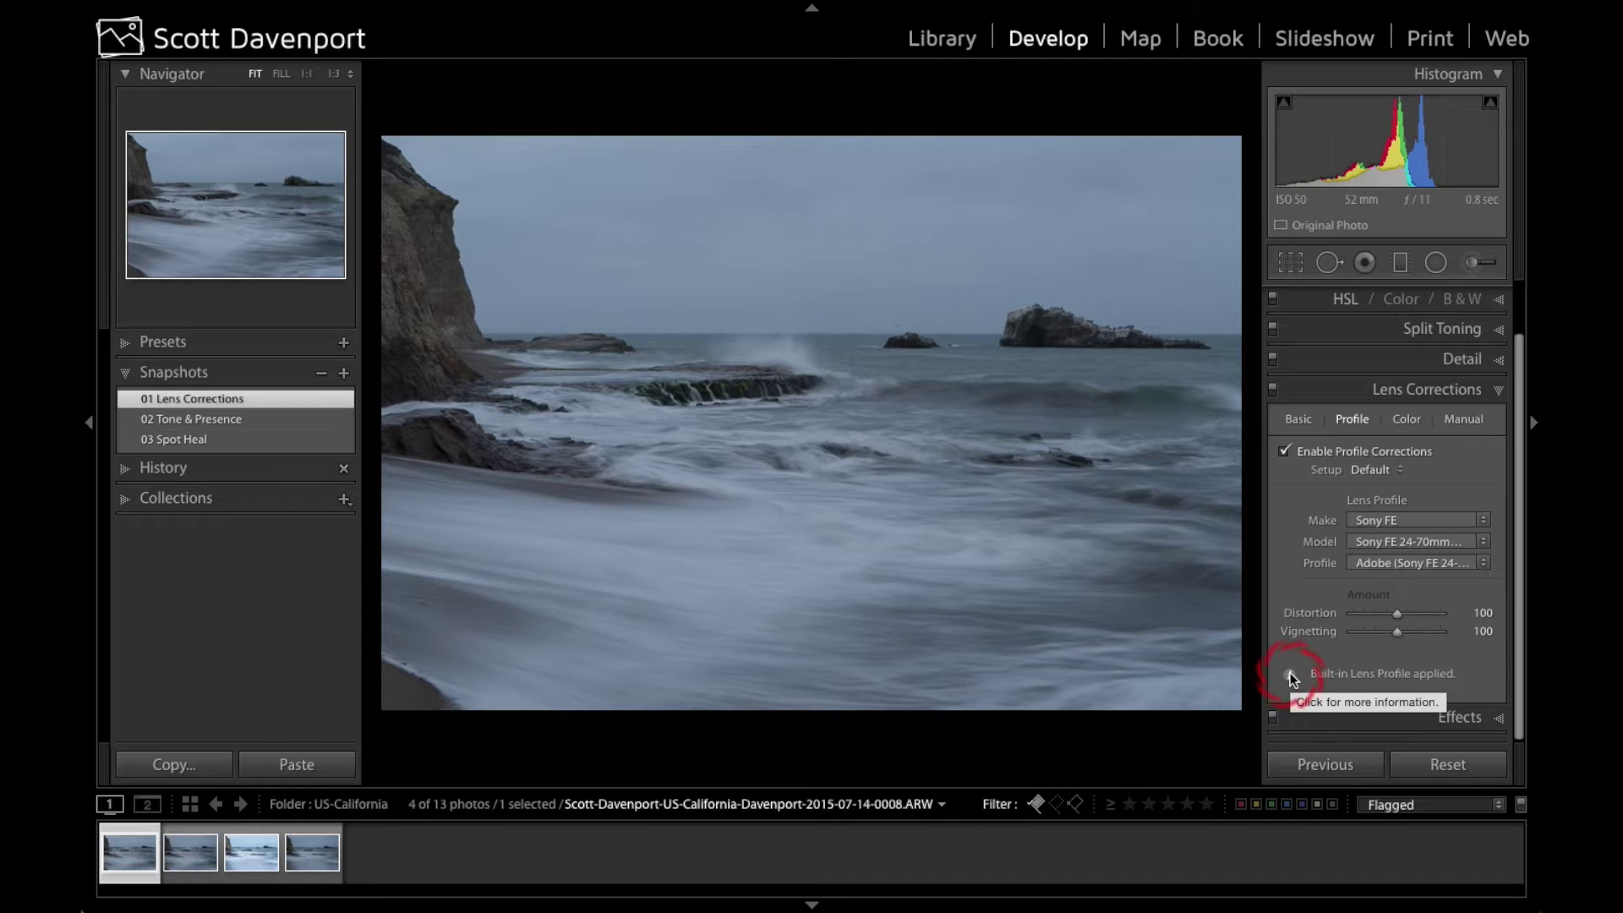
{"action": "left_click", "coordinate": [1299, 420]}
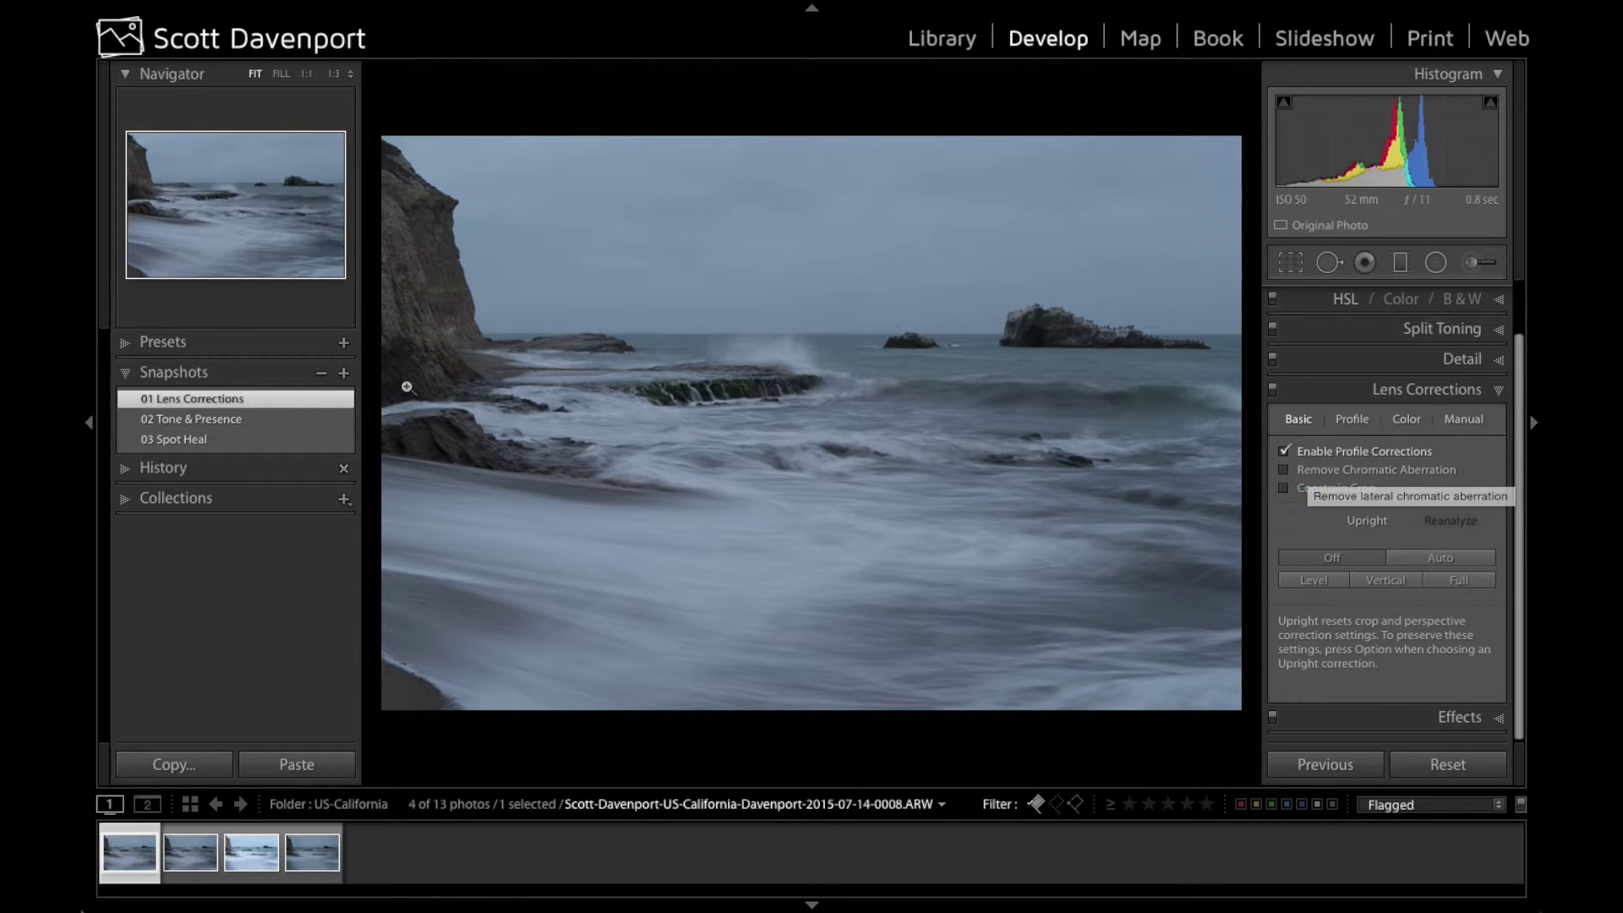
Load the 02 Tone & Presence snapshot and examine its basic tone and presence adjustments.
{"action": "left_click", "coordinate": [288, 428]}
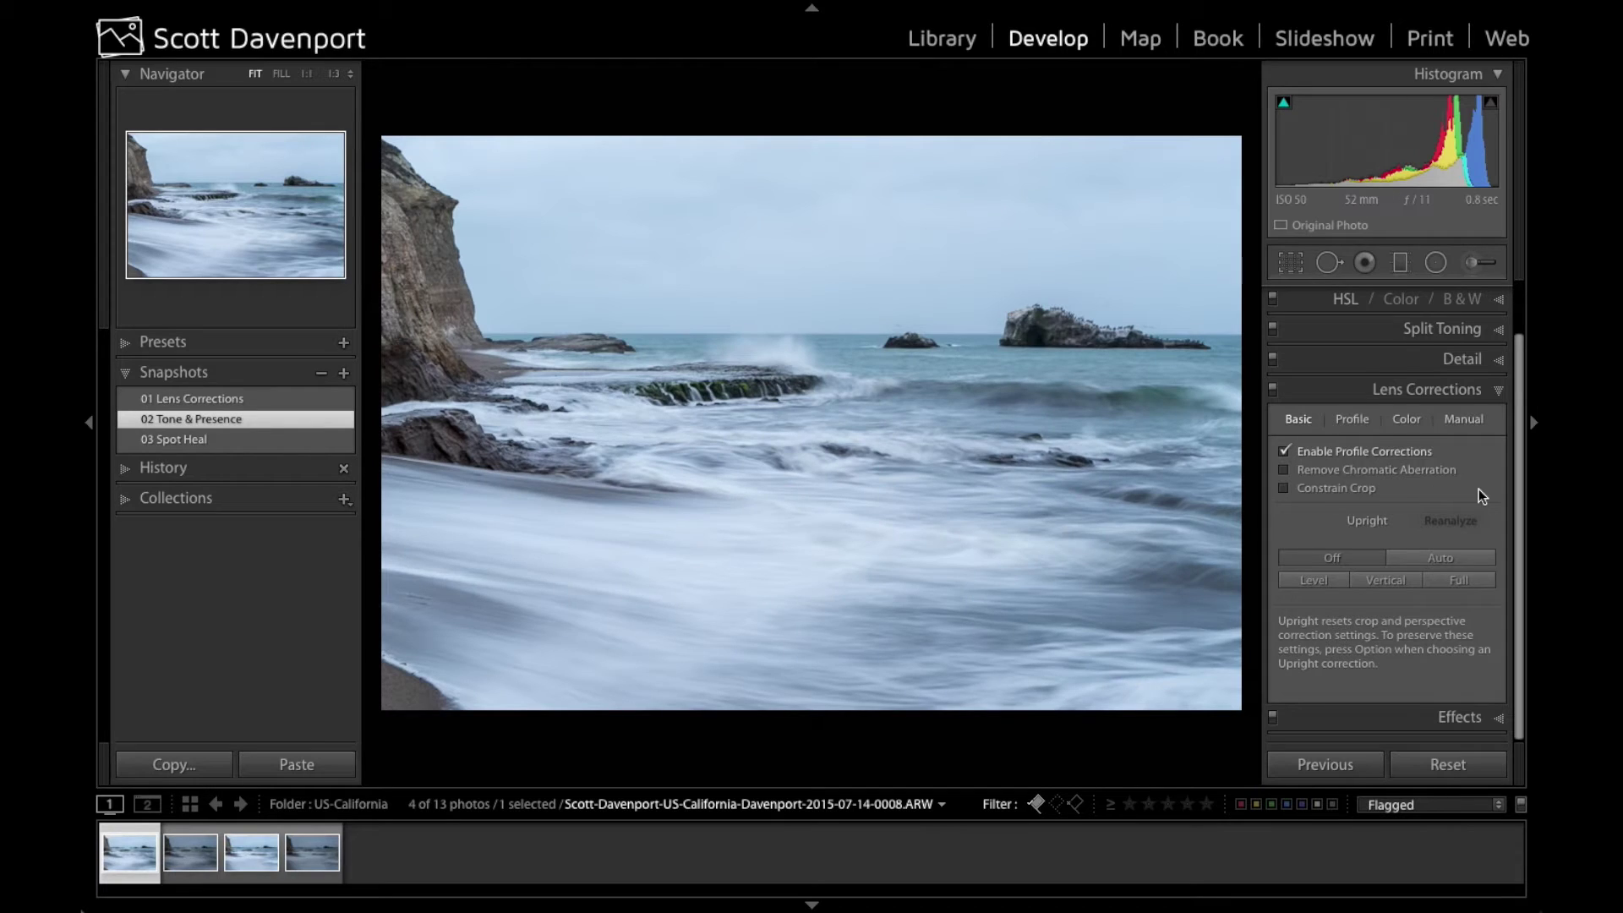
{"action": "scroll", "coordinate": [1481, 496], "scroll_direction": "up", "scroll_amount": 2}
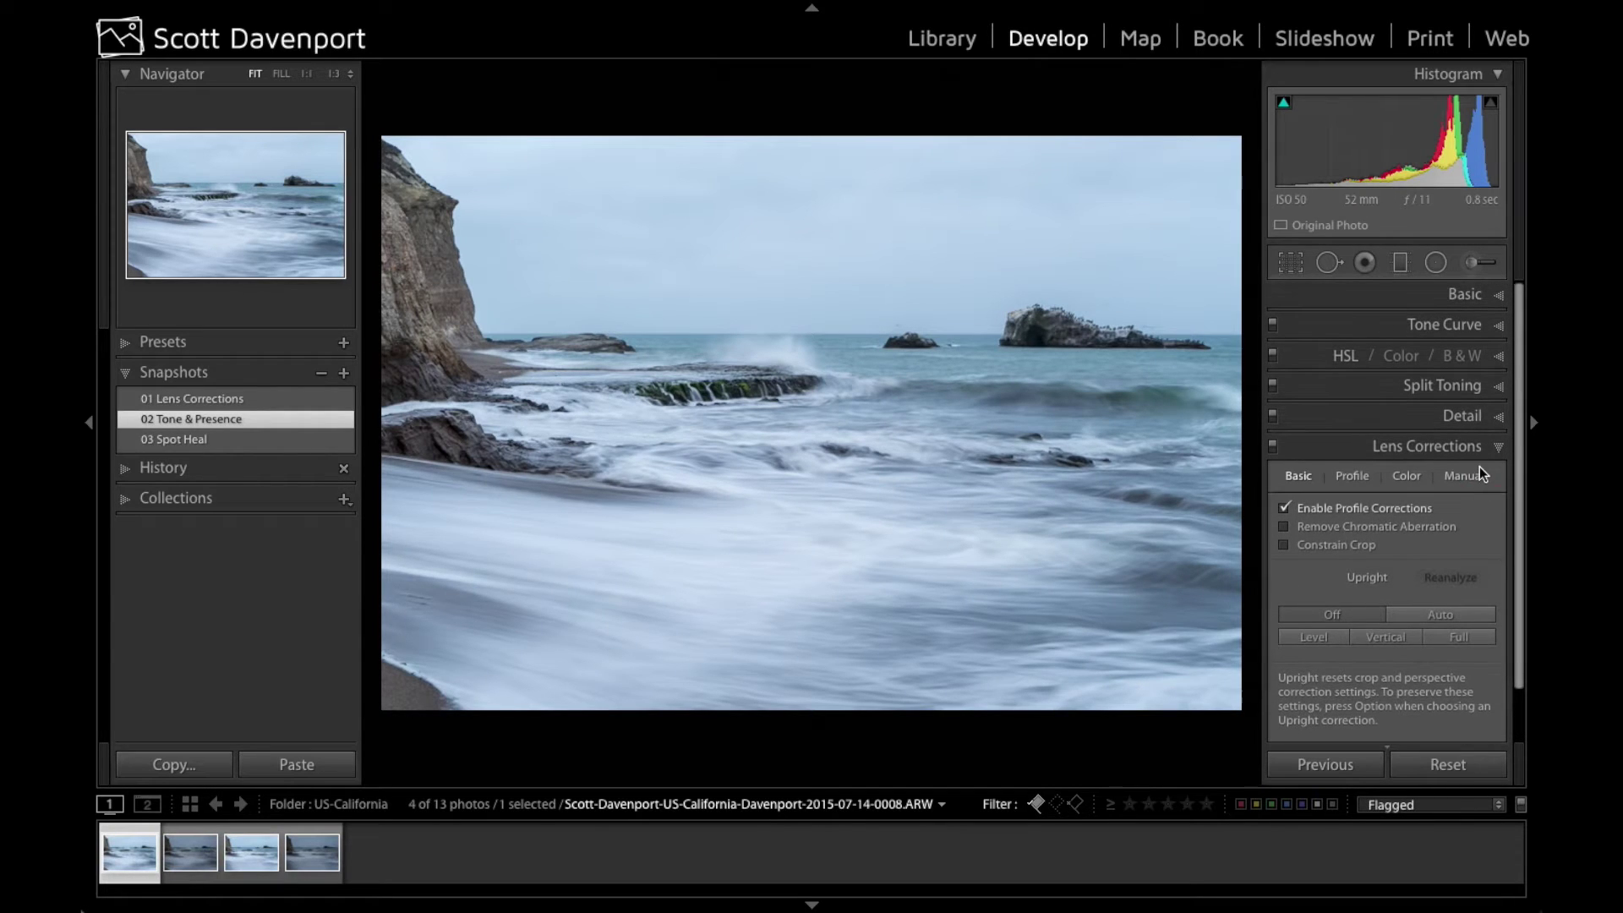
{"action": "left_click", "coordinate": [1466, 296]}
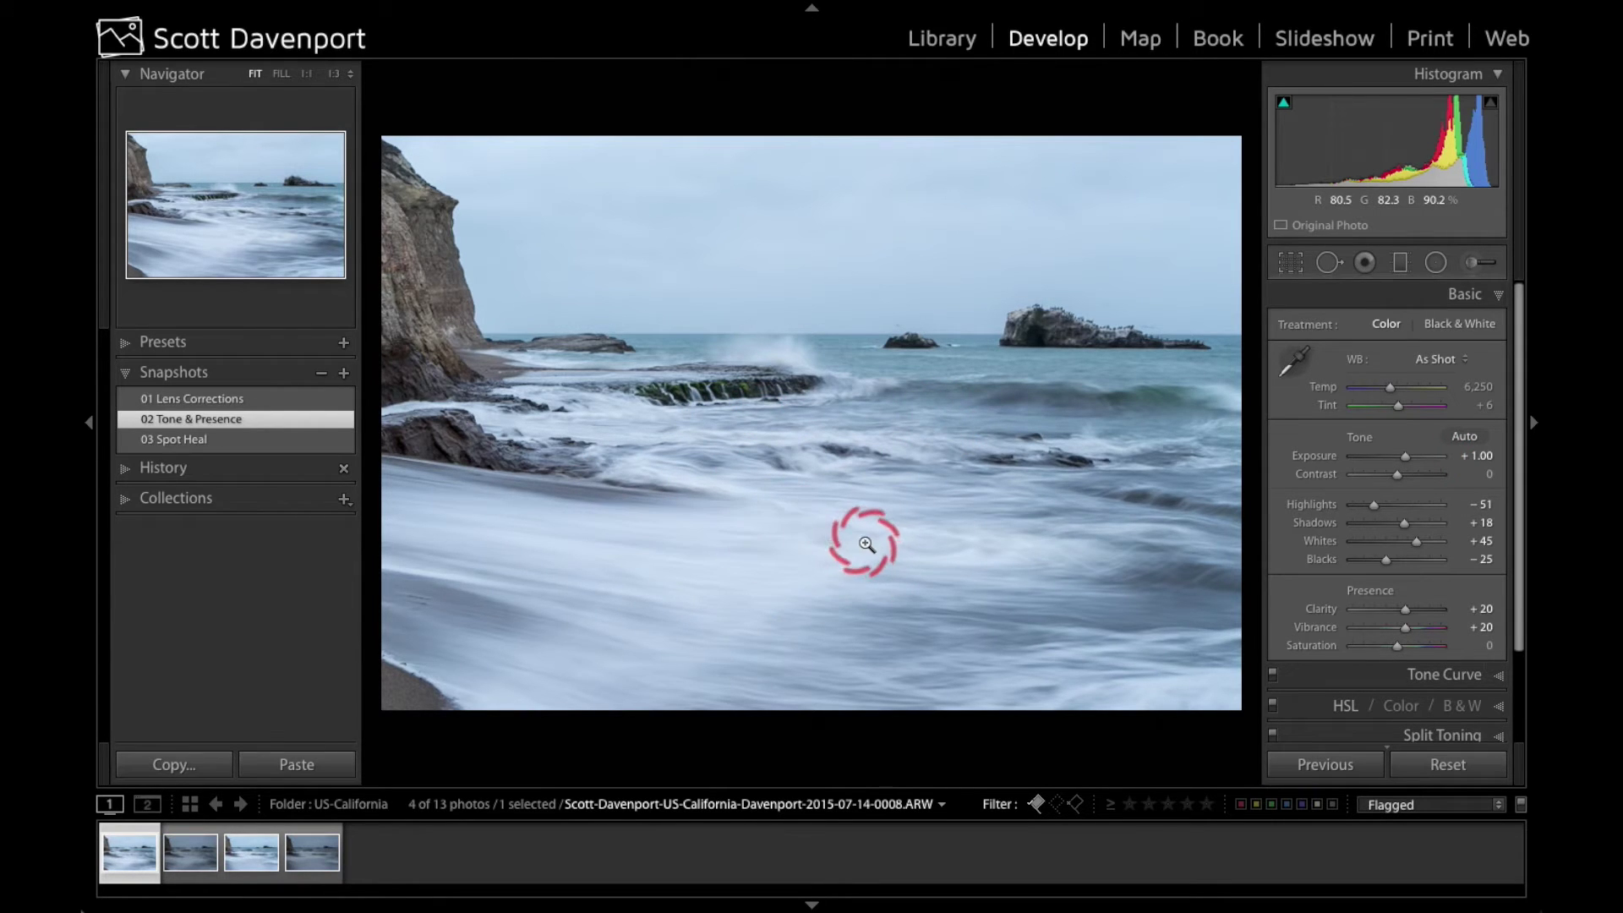
Set Blacks to -29 and preview the photo with Vibrance reset to 0, undoing the Vibrance reset.
{"action": "left_click", "coordinate": [1388, 561], "text": "alt"}
{"action": "left_click_drag", "start_coordinate": [1387, 561], "coordinate": [1383, 560]}
{"action": "left_click", "coordinate": [1418, 537]}
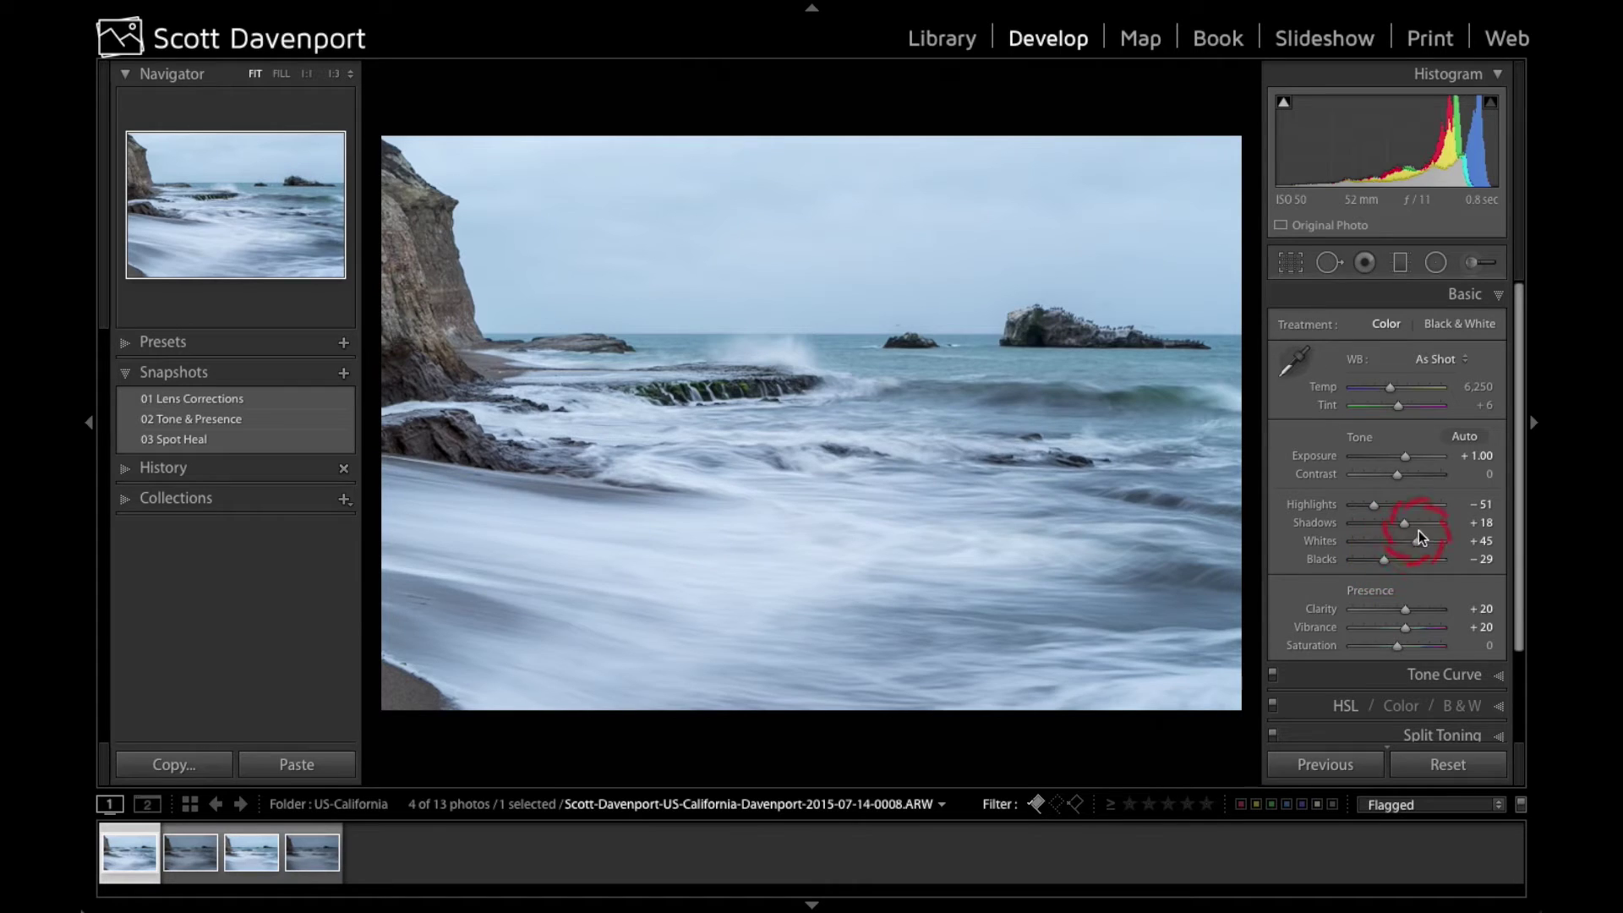
{"action": "double_click", "coordinate": [1406, 628]}
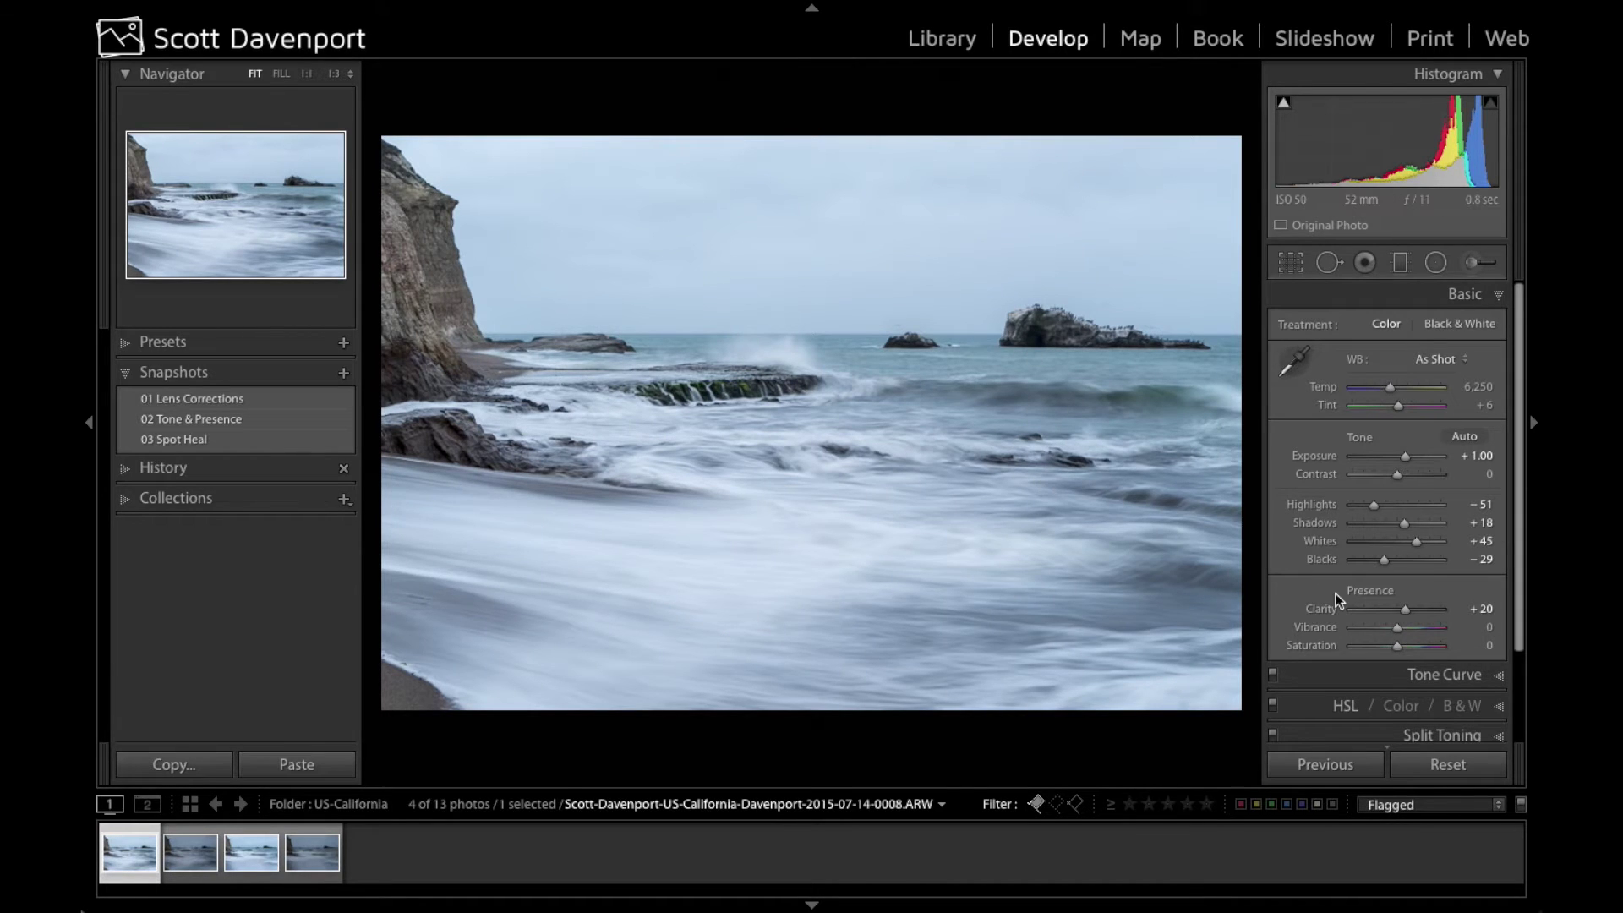
{"action": "key", "text": "ctrl+z"}
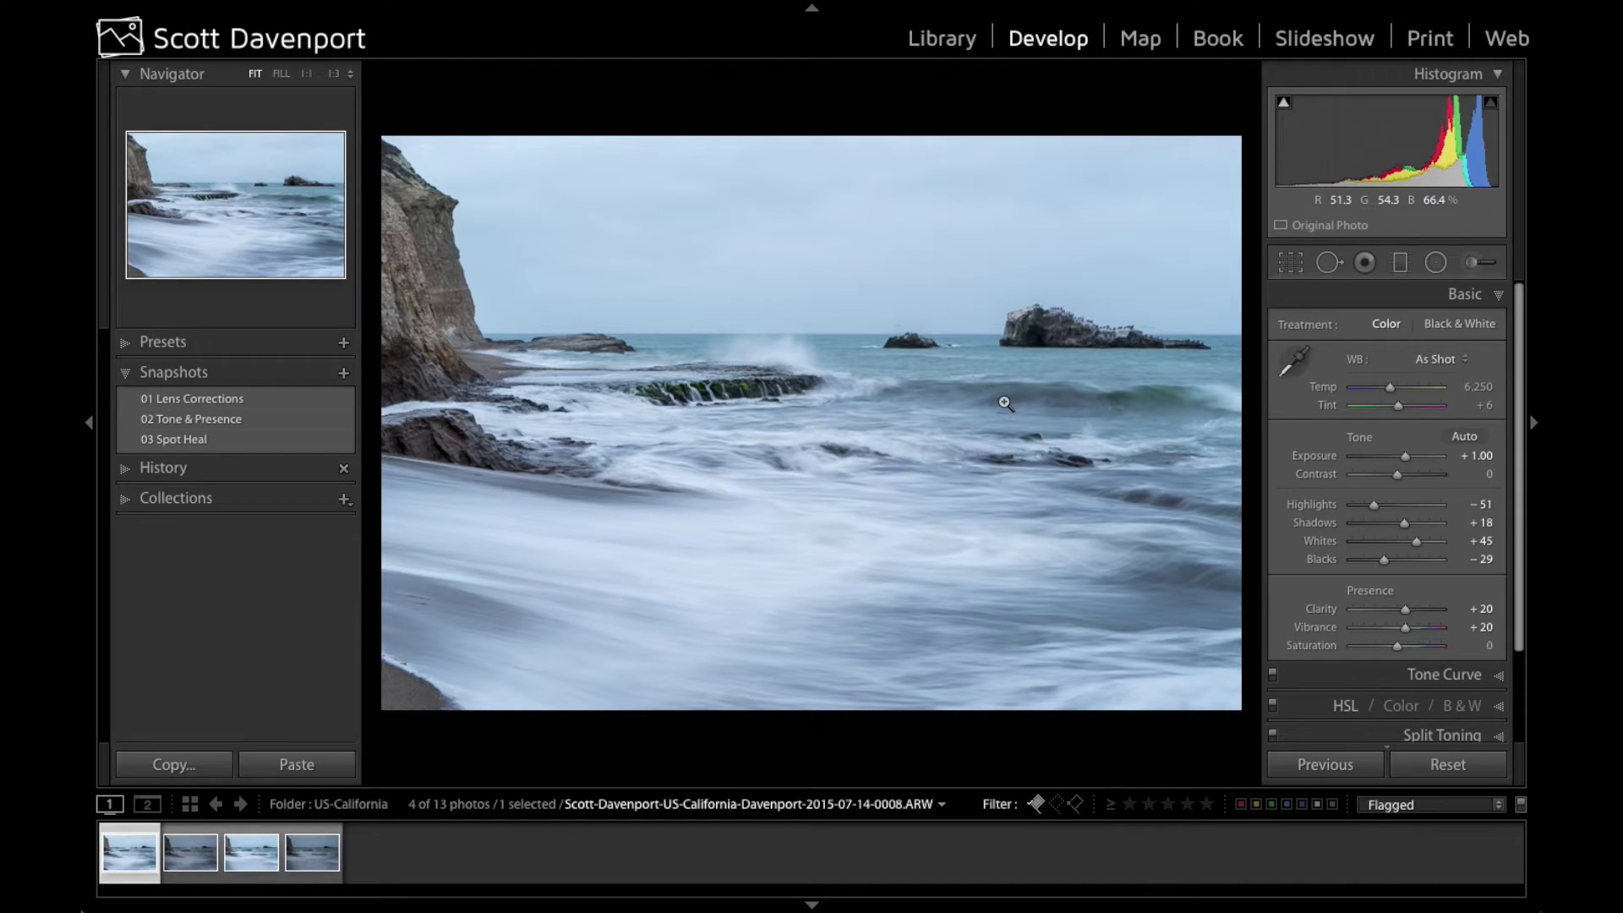
Load the 03 Spot Heal snapshot and show its healing spots with the Spot Removal tool.
{"action": "left_click", "coordinate": [248, 446]}
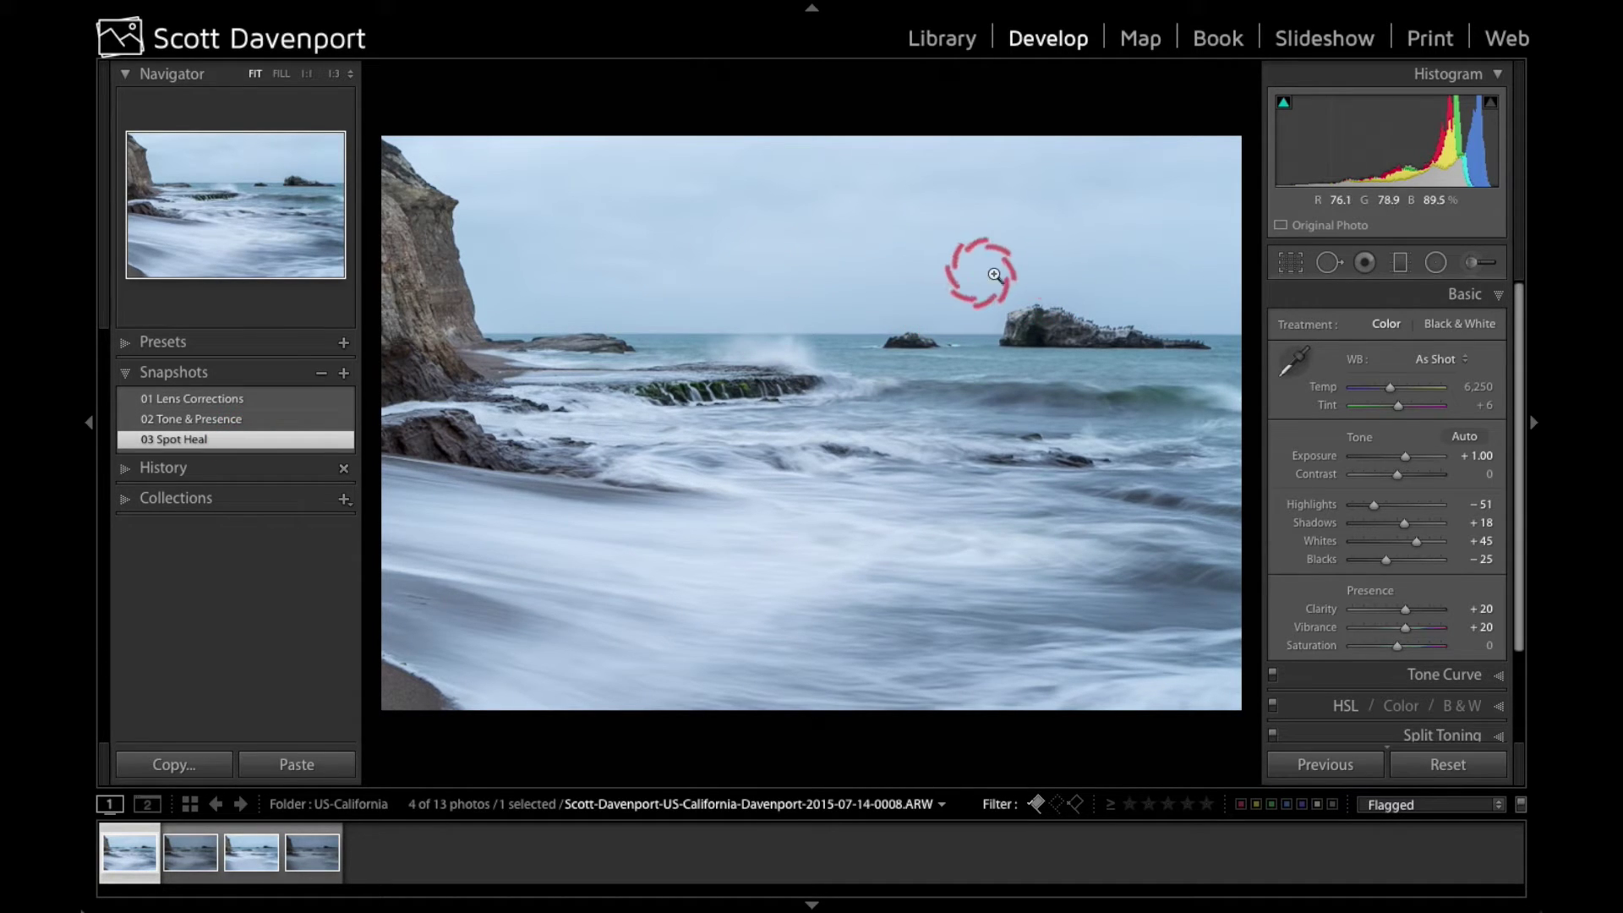
{"action": "left_click", "coordinate": [1330, 263]}
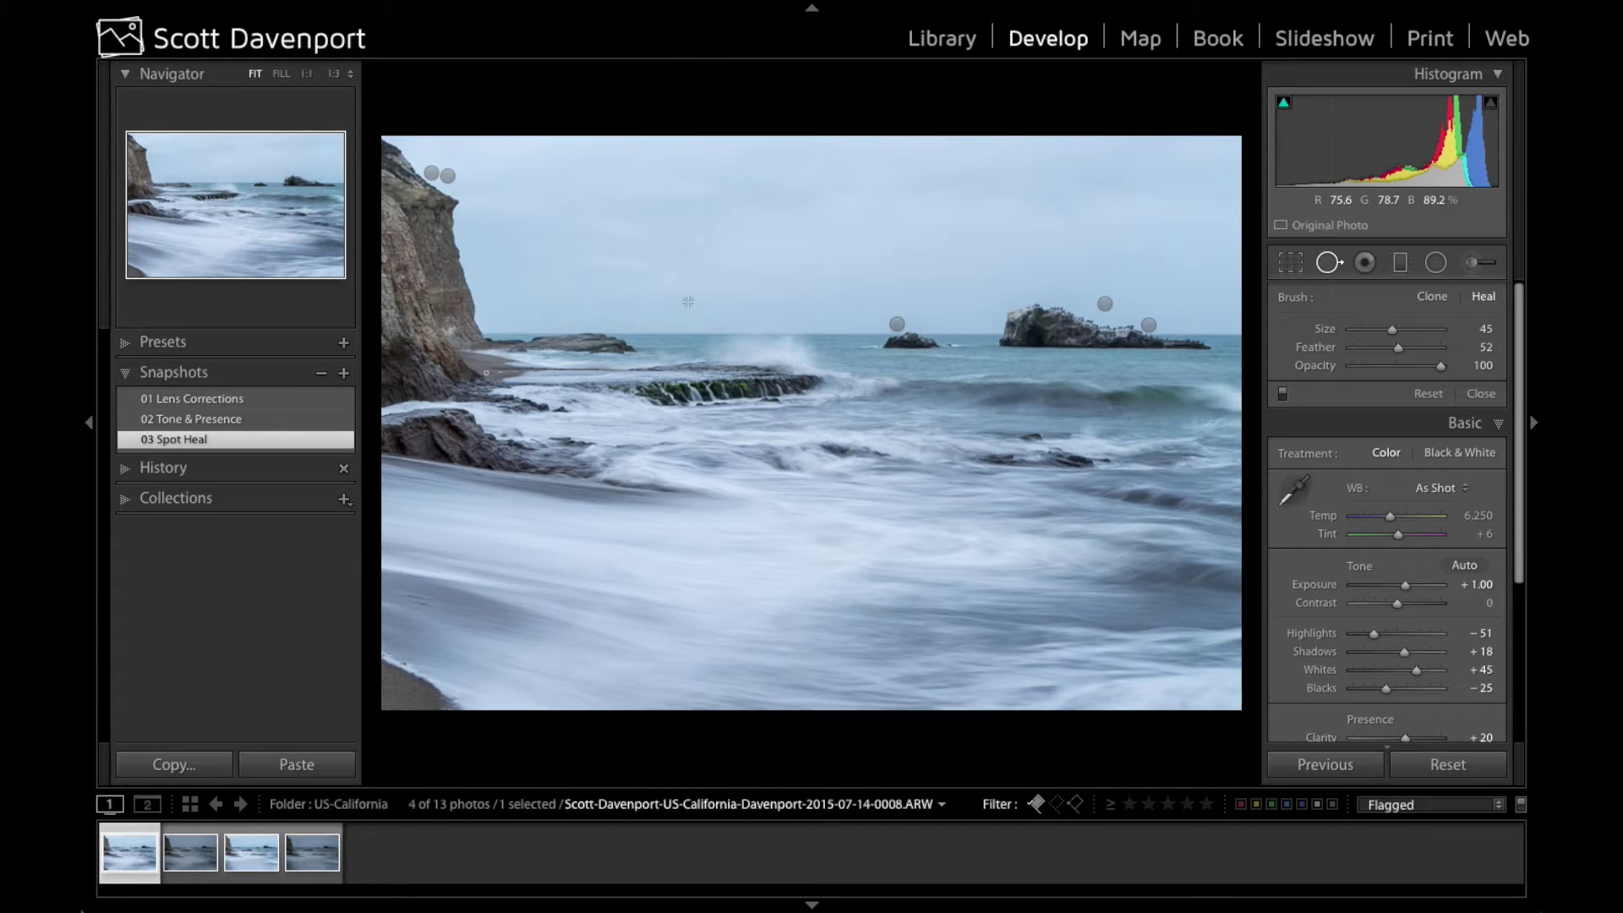
Select the edited 0009 and 0008 photos together and open them as layers in Perfect Layers 9.
{"action": "left_click", "coordinate": [270, 849]}
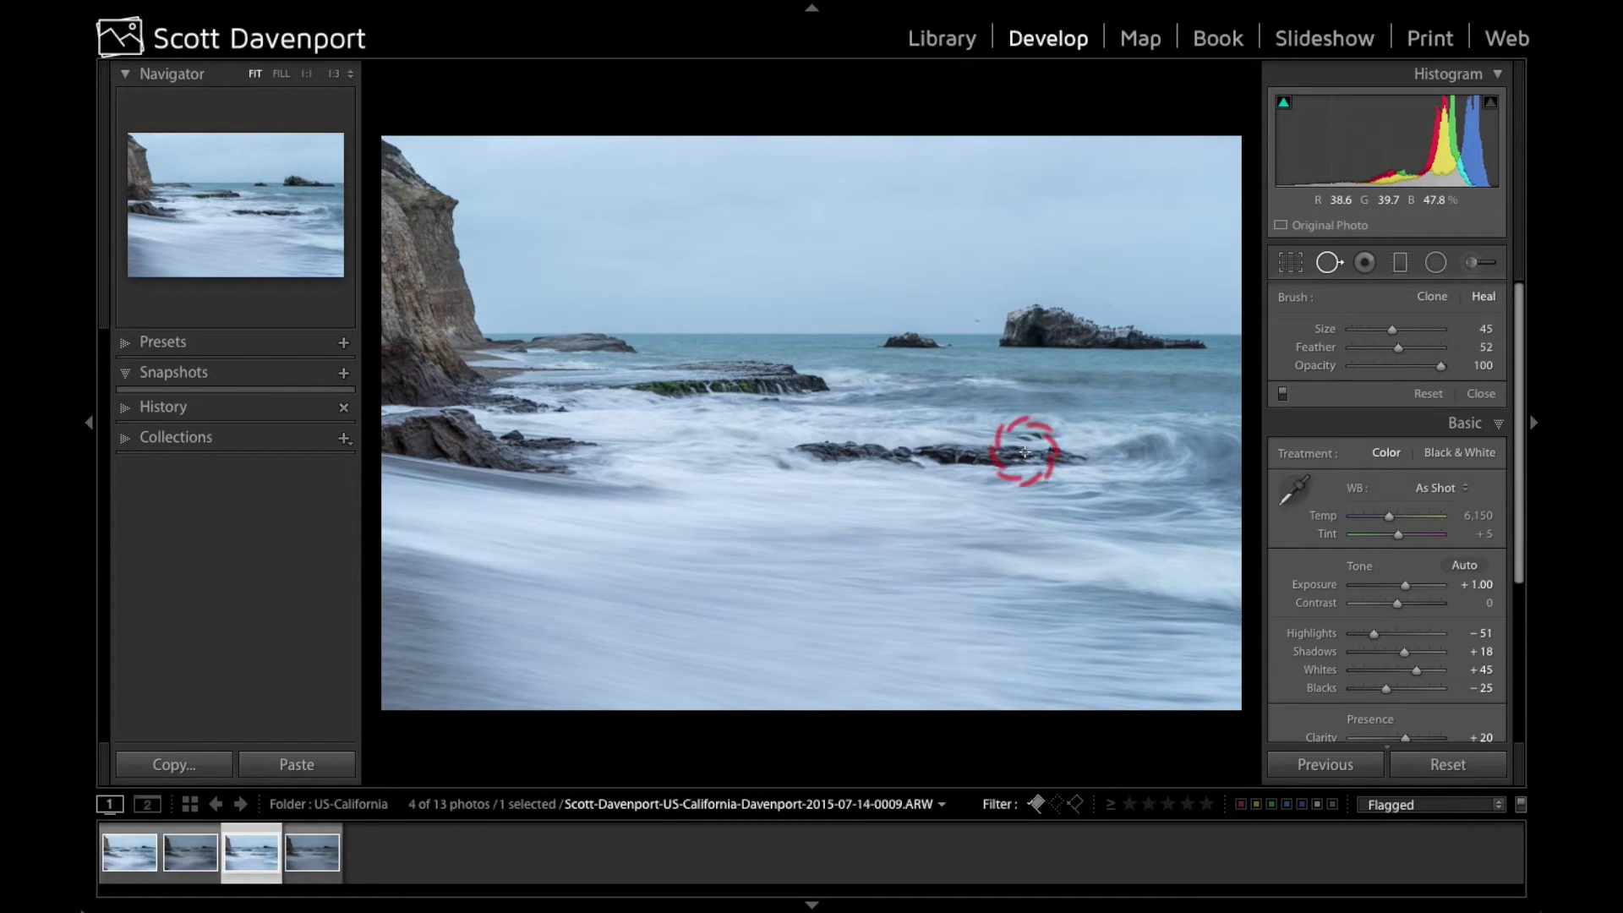
{"action": "left_click", "coordinate": [131, 852], "text": "ctrl"}
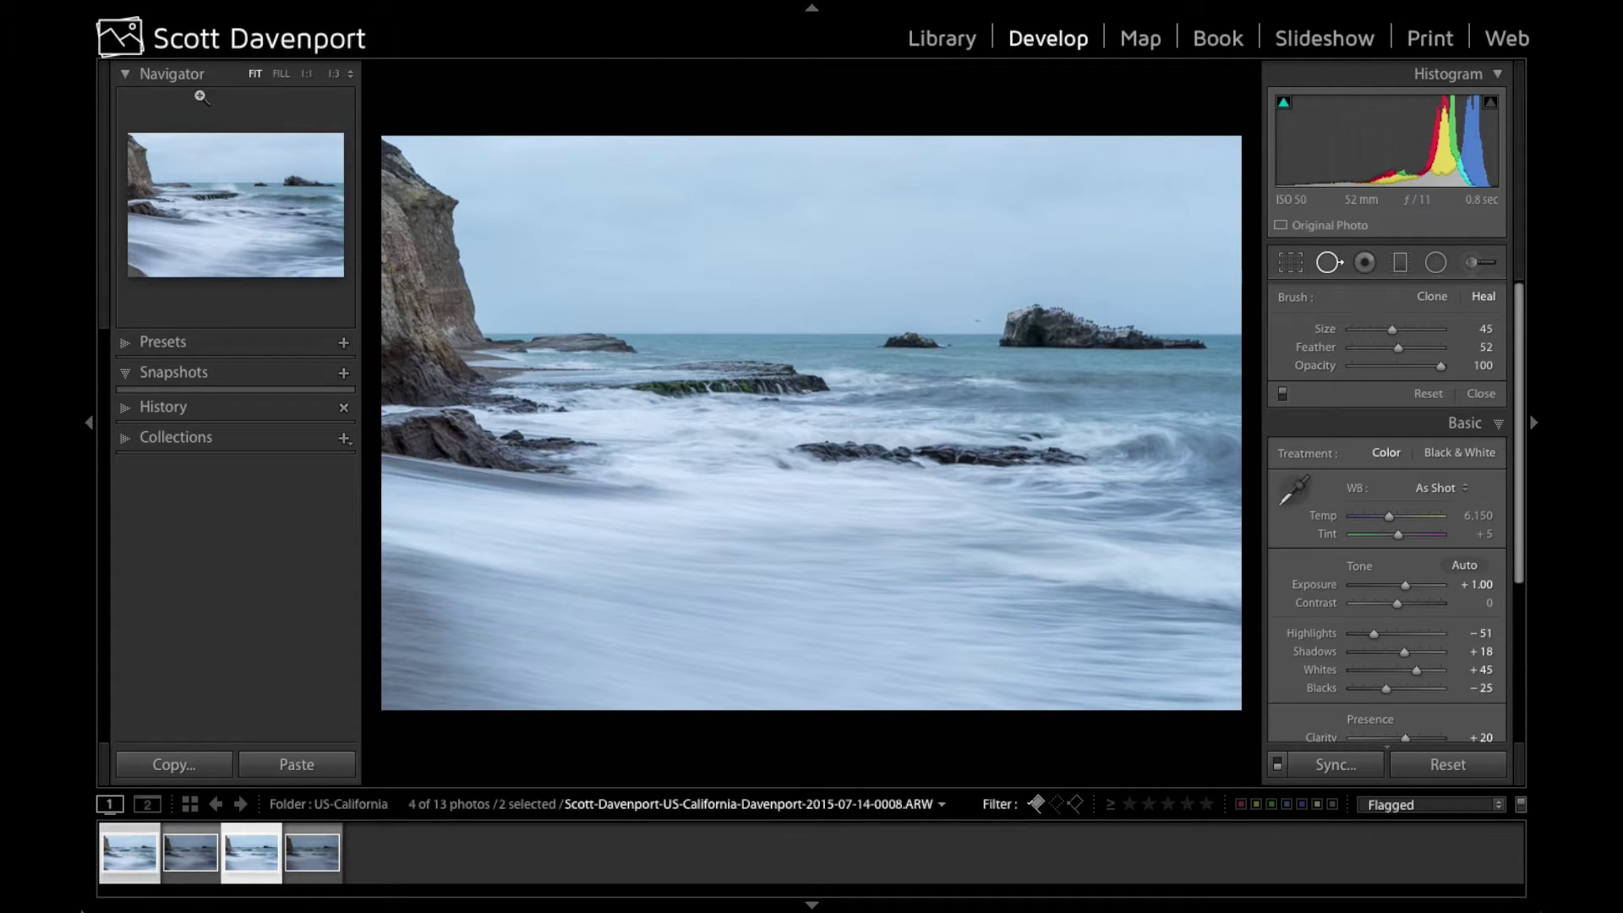
{"action": "left_click", "coordinate": [239, 10]}
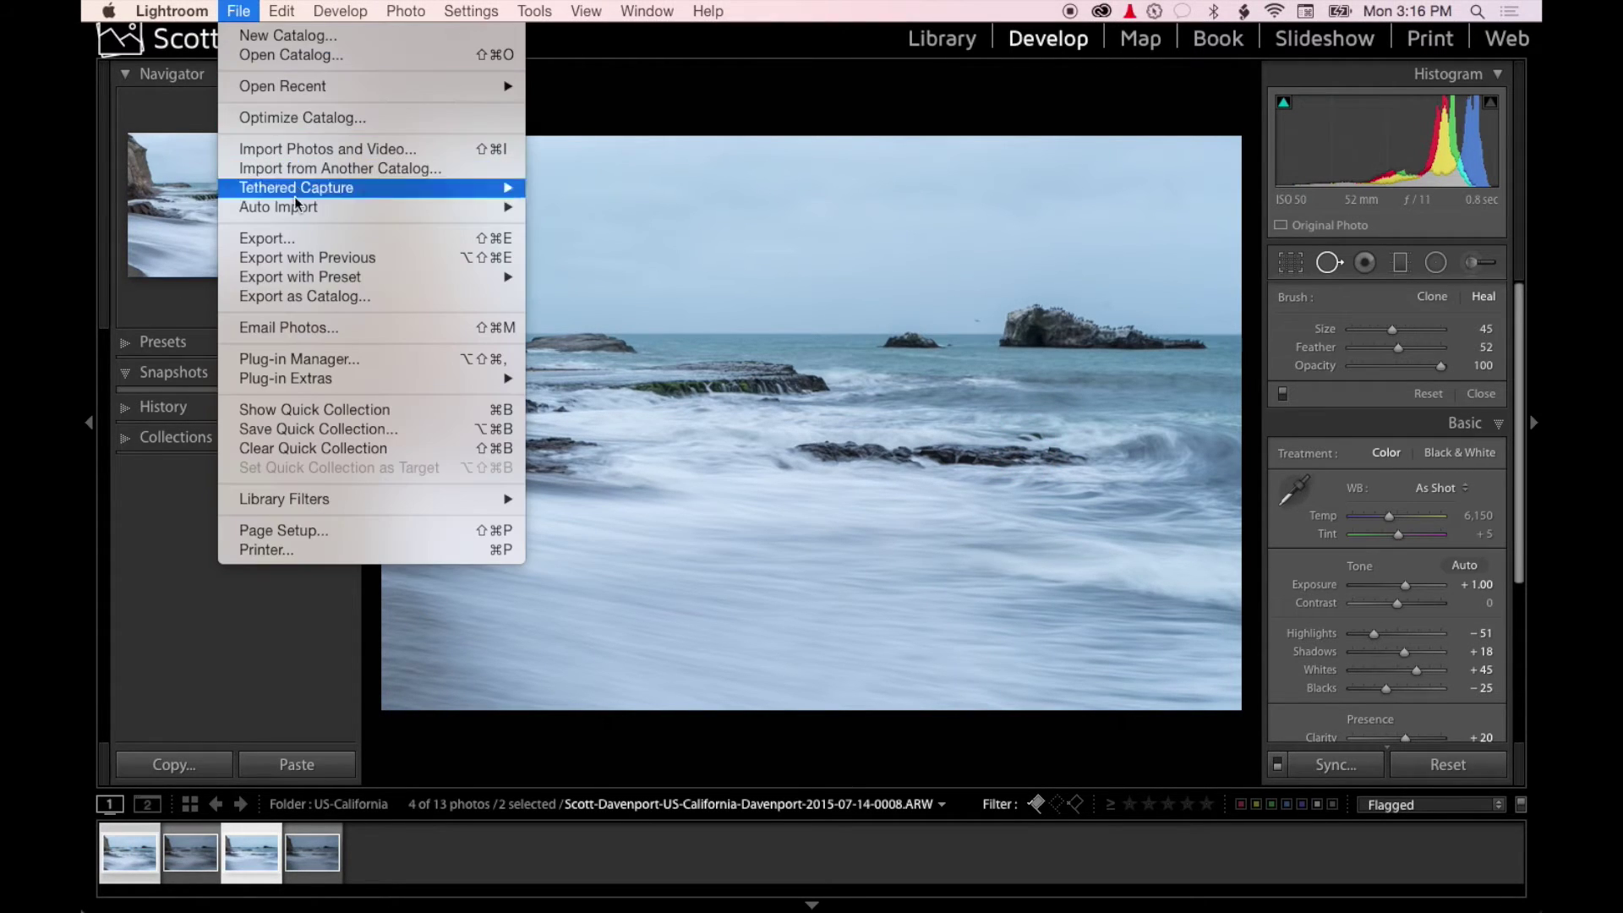
{"action": "mouse_move", "coordinate": [364, 377]}
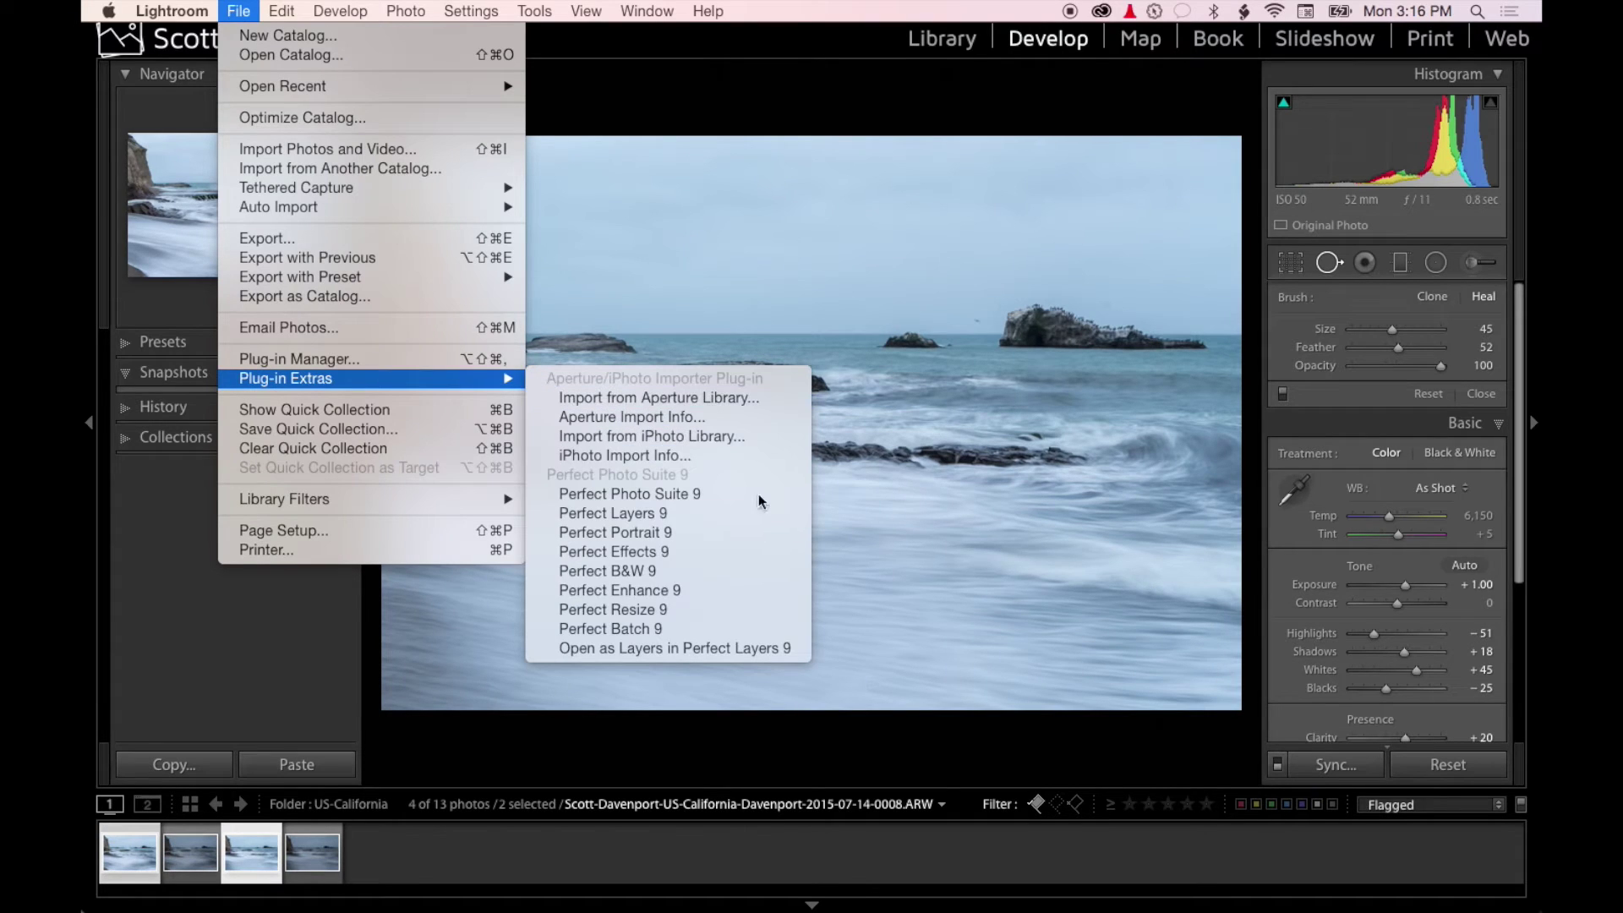
{"action": "left_click", "coordinate": [799, 649]}
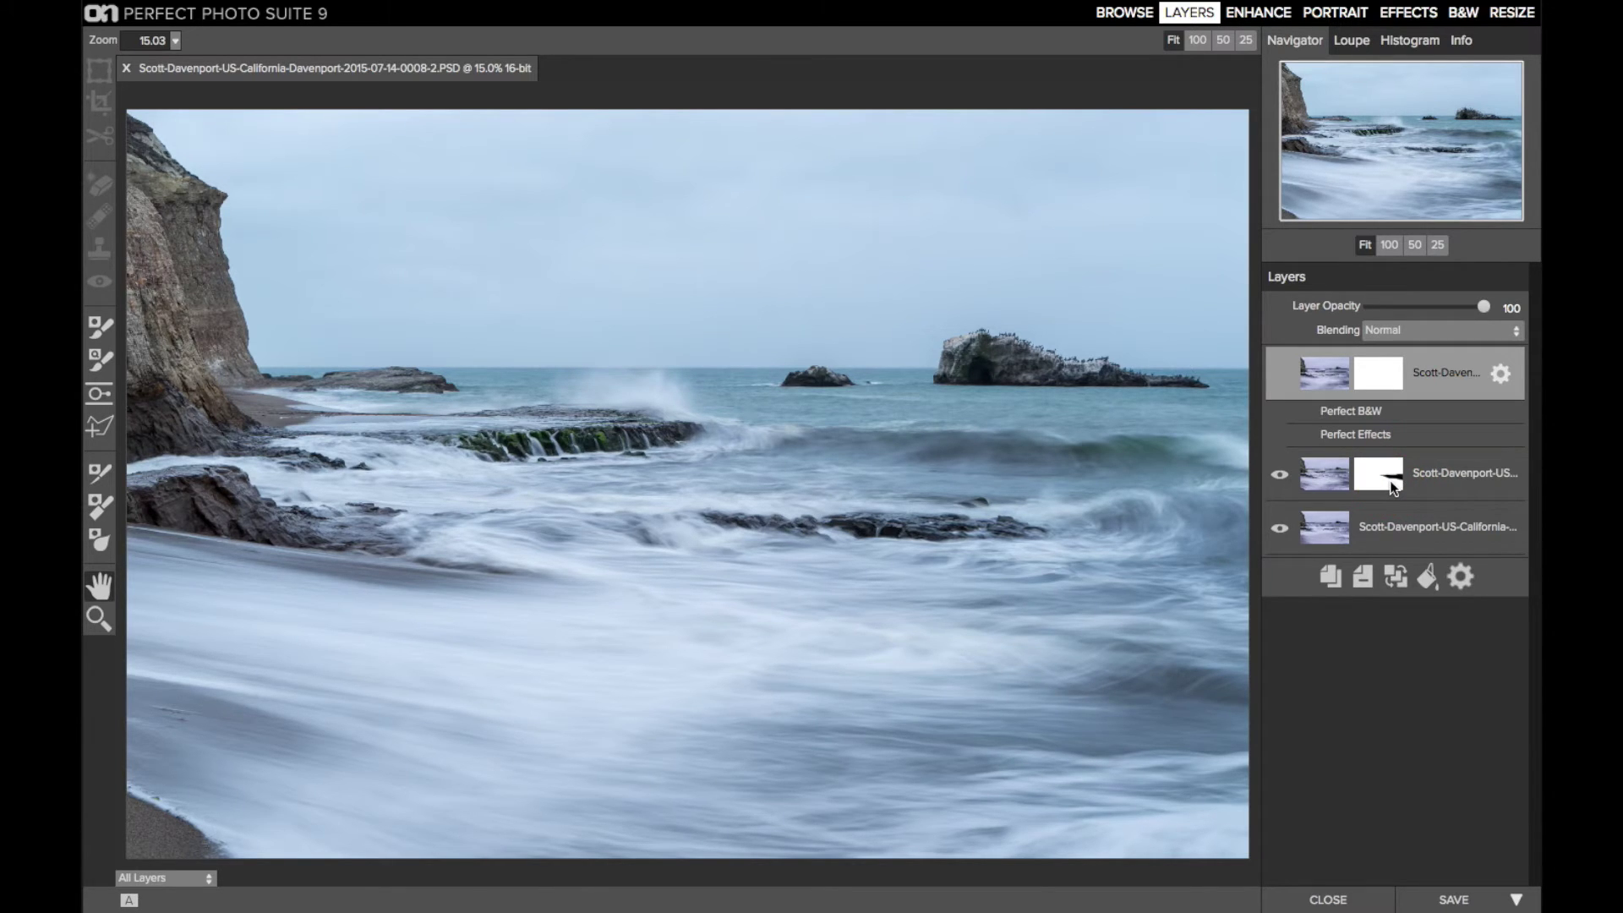
Reset the mask on the middle photo layer and toggle its visibility to compare it with the bottom layer.
{"action": "left_click", "coordinate": [1428, 485]}
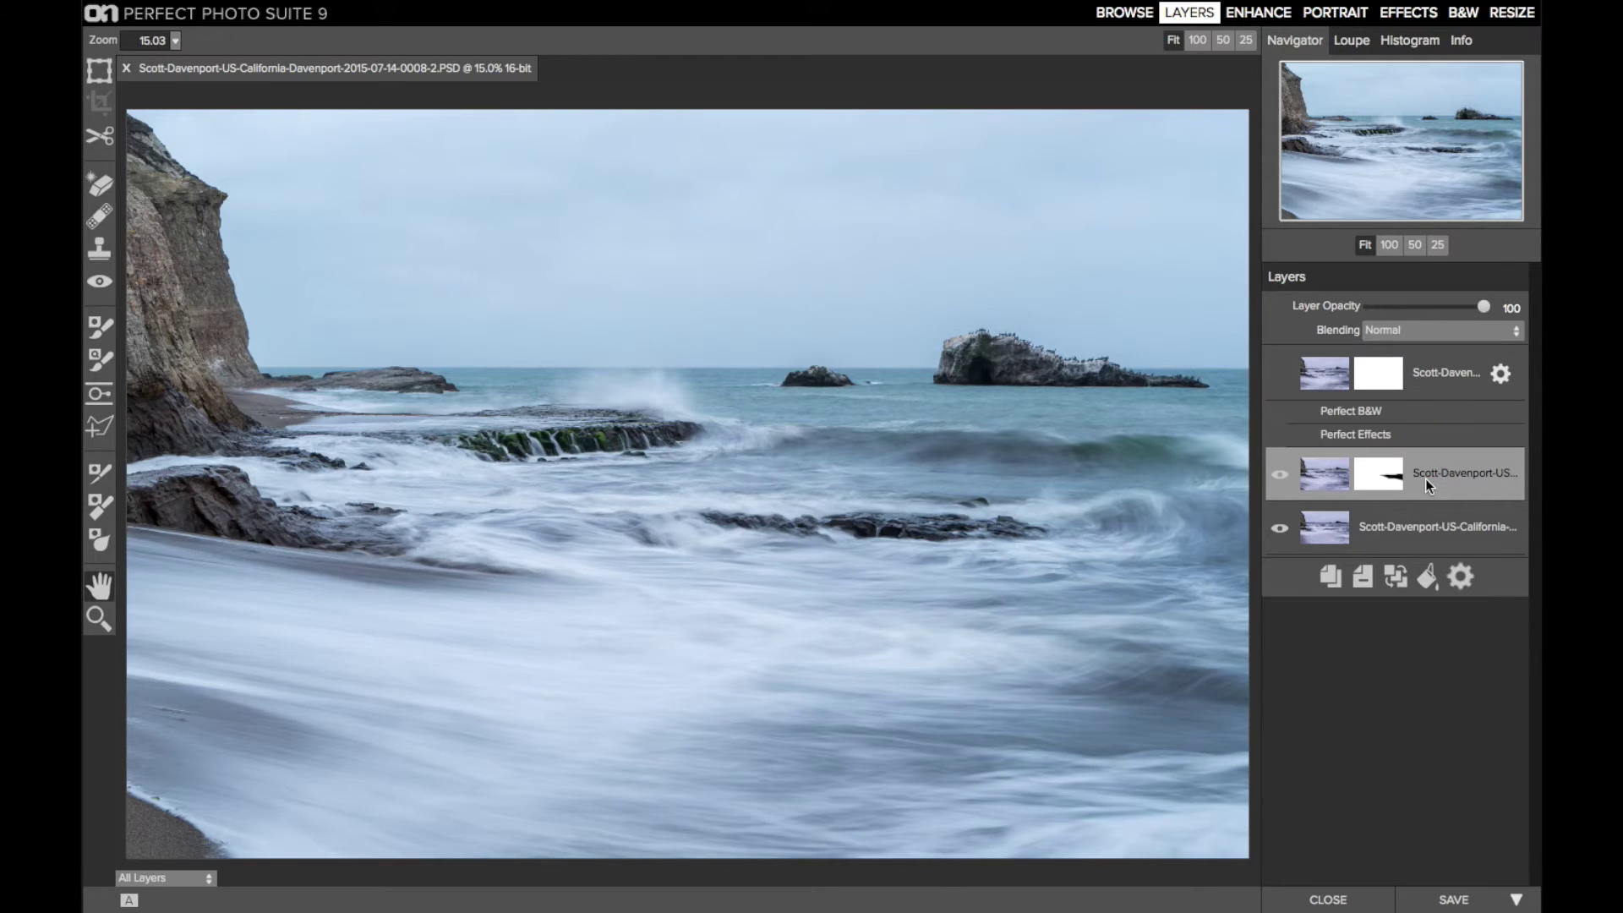
{"action": "mouse_move", "coordinate": [535, 7]}
{"action": "left_click", "coordinate": [475, 12]}
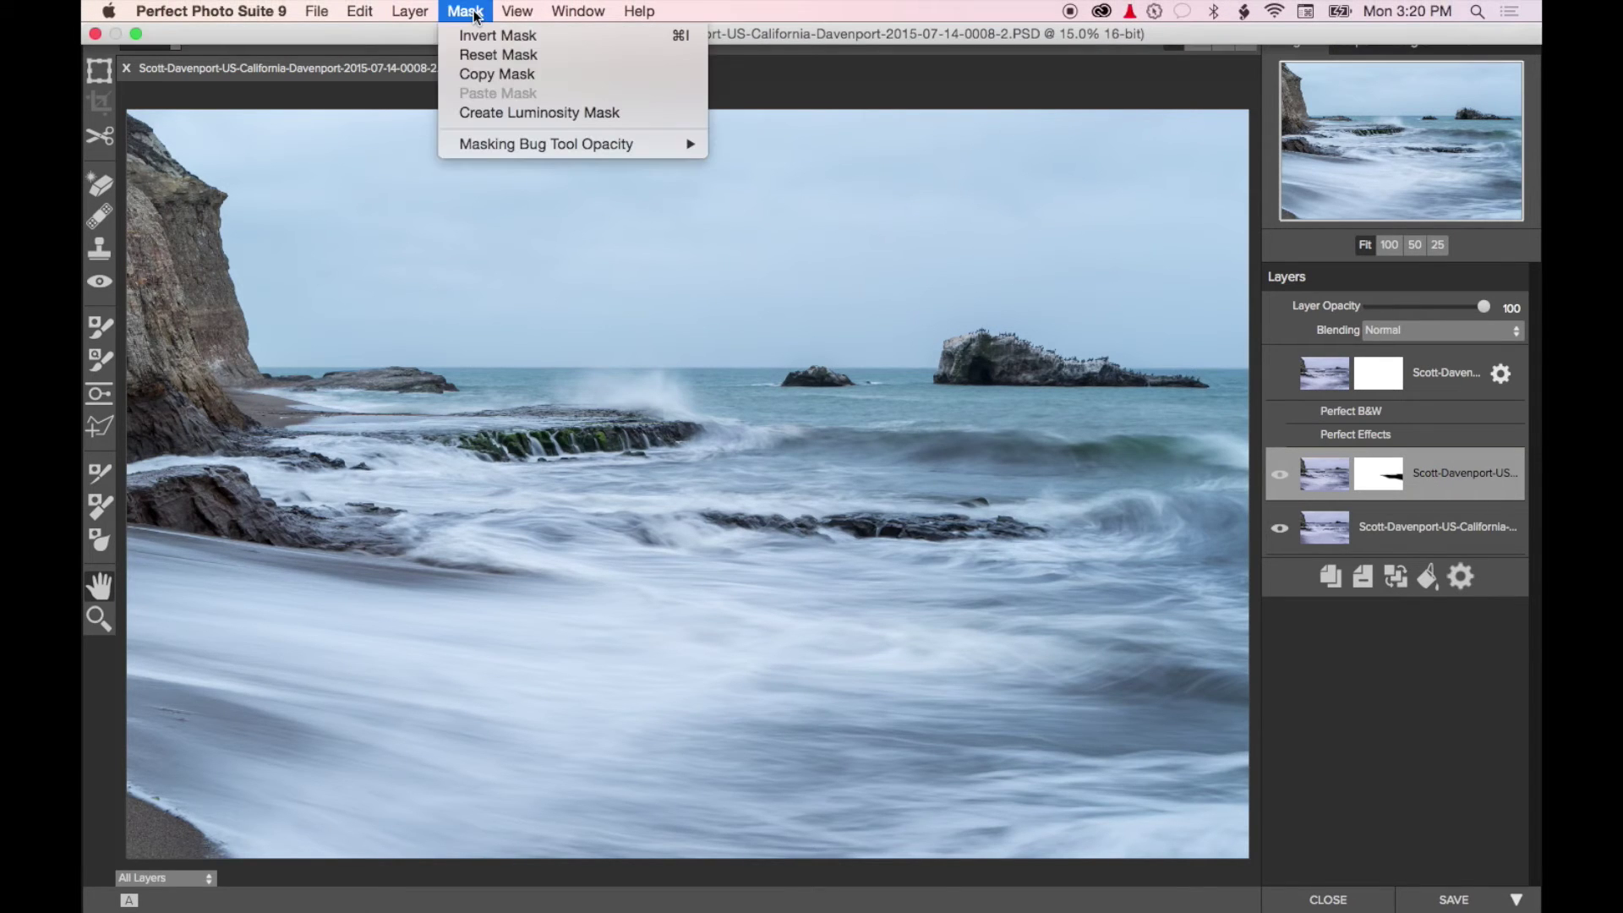
{"action": "left_click", "coordinate": [473, 54]}
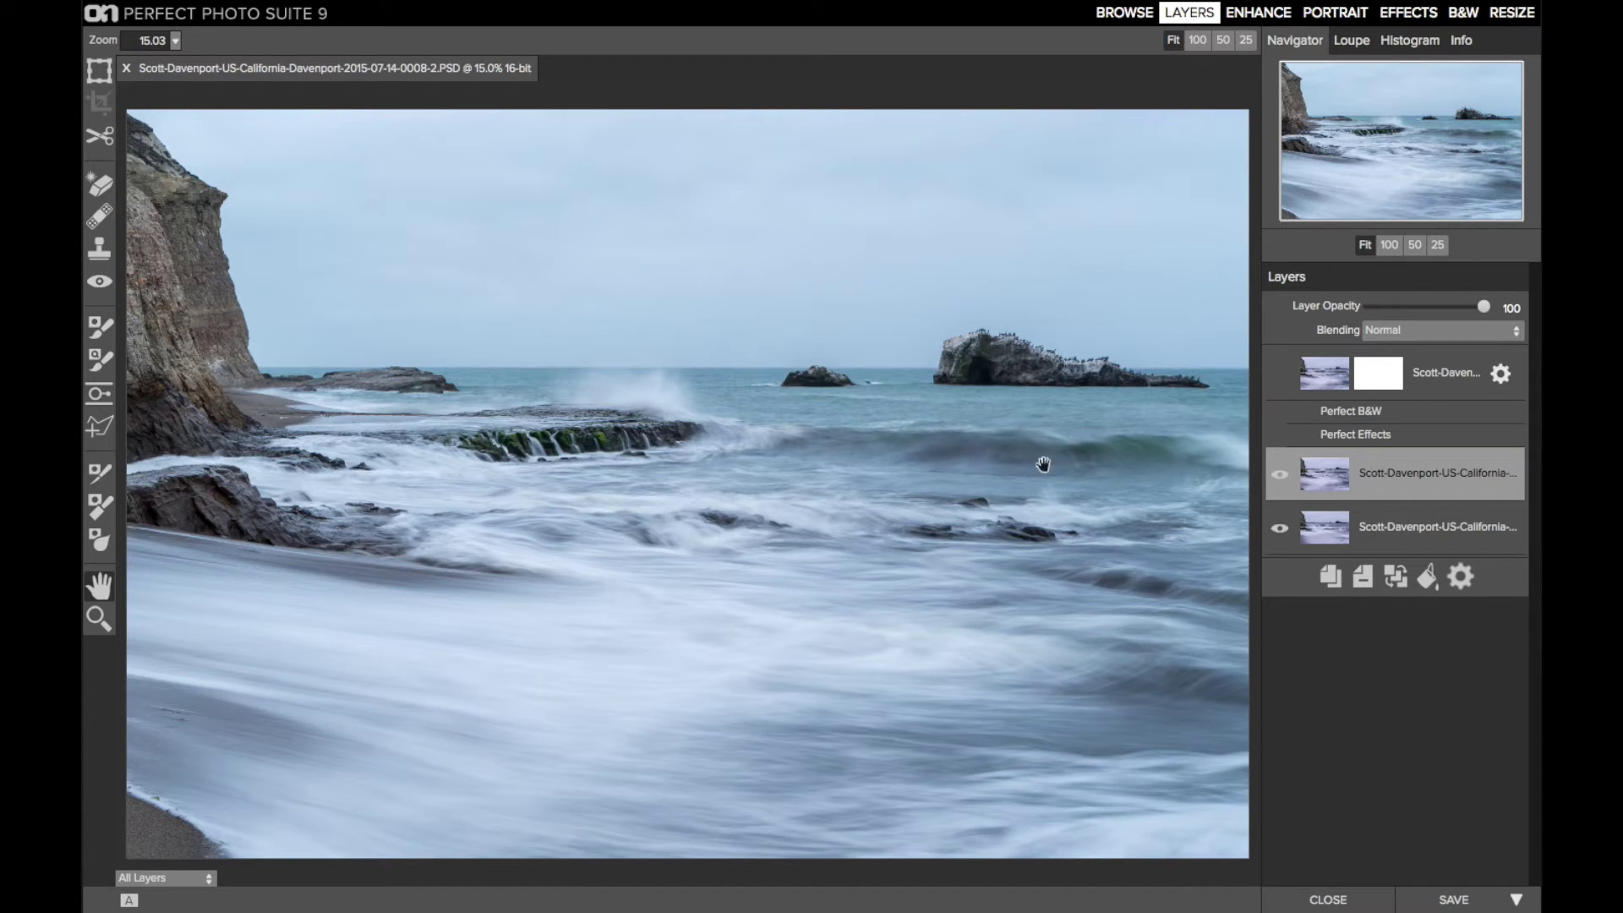
{"action": "left_click", "coordinate": [1283, 484]}
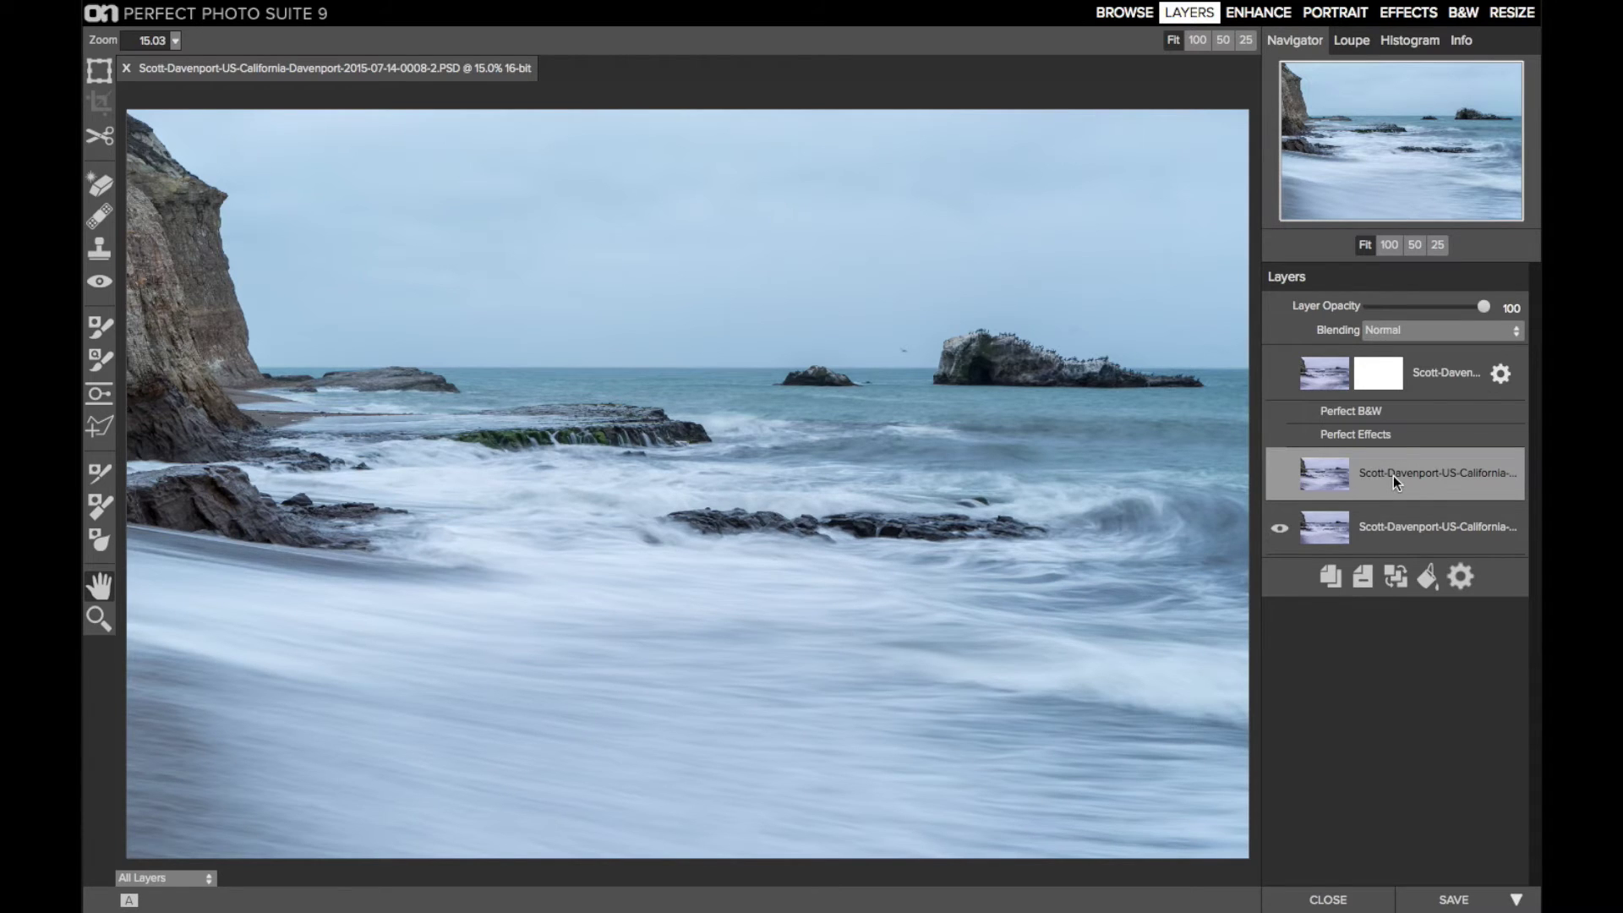
{"action": "left_click", "coordinate": [1279, 473]}
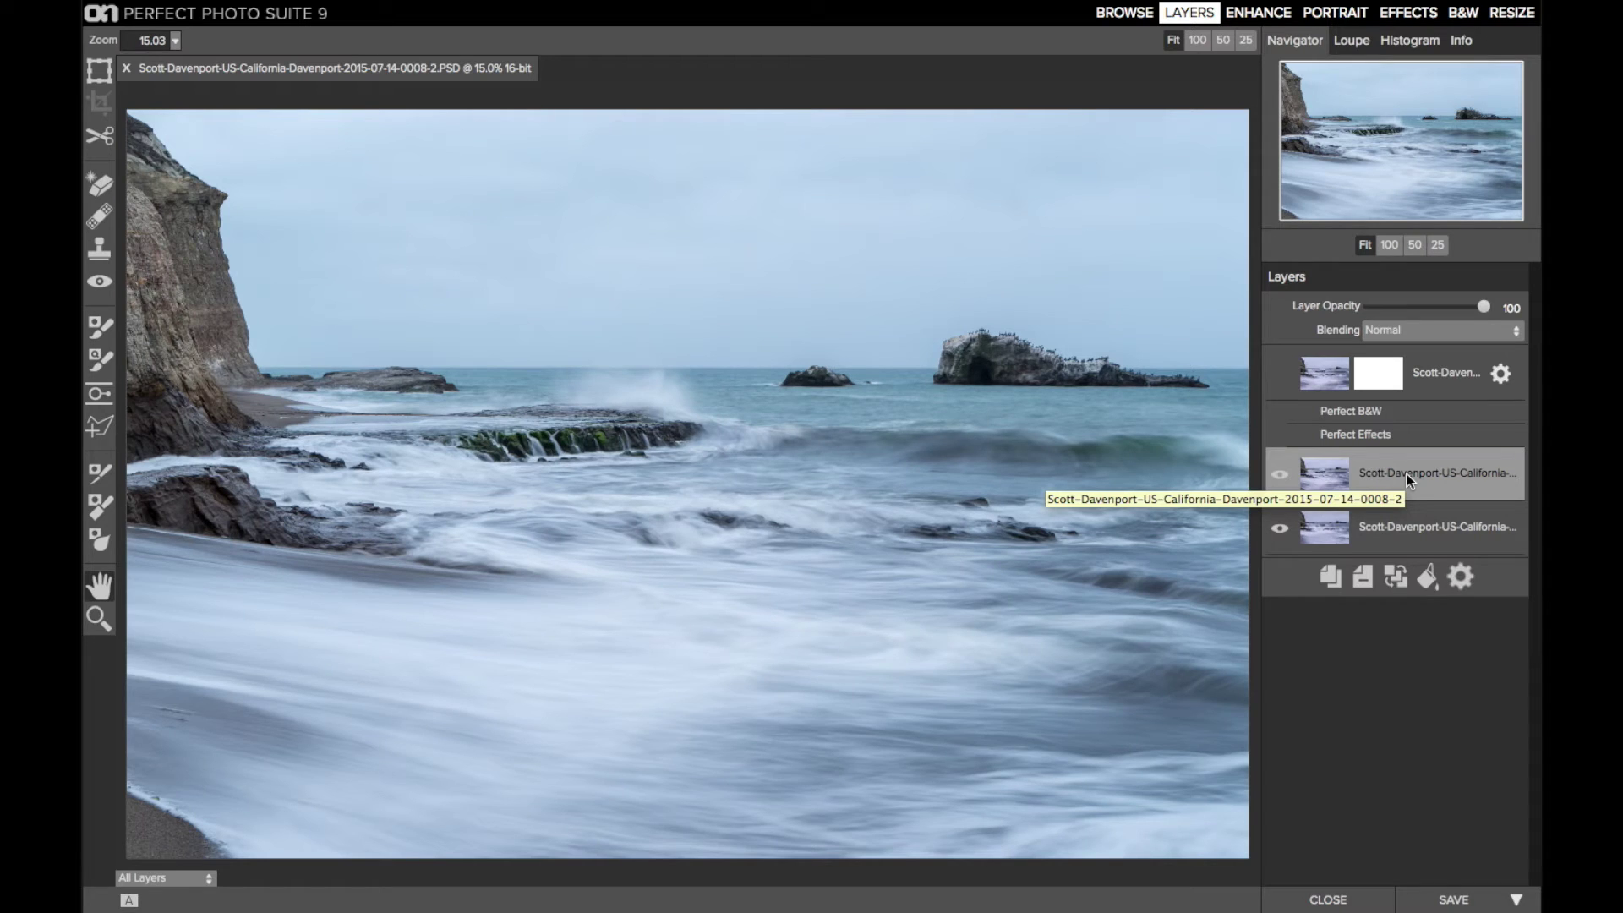
Outline a wedge from the wave's right edge around the rocks and mask it out of the middle layer in Remove mode.
{"action": "left_click", "coordinate": [99, 429]}
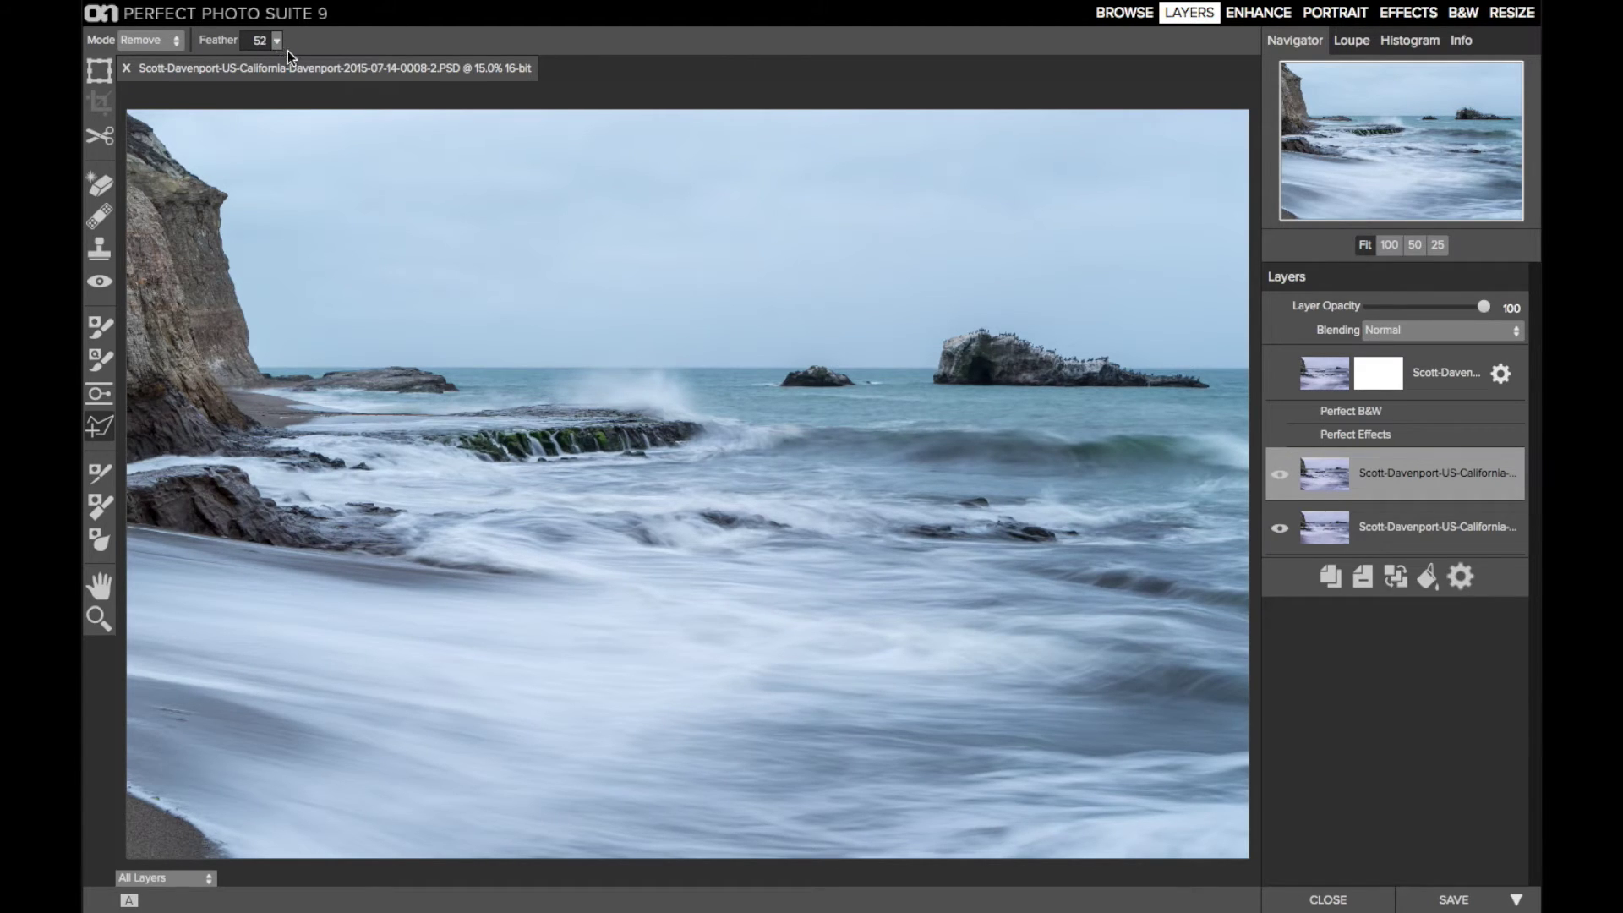
{"action": "left_click", "coordinate": [1280, 475]}
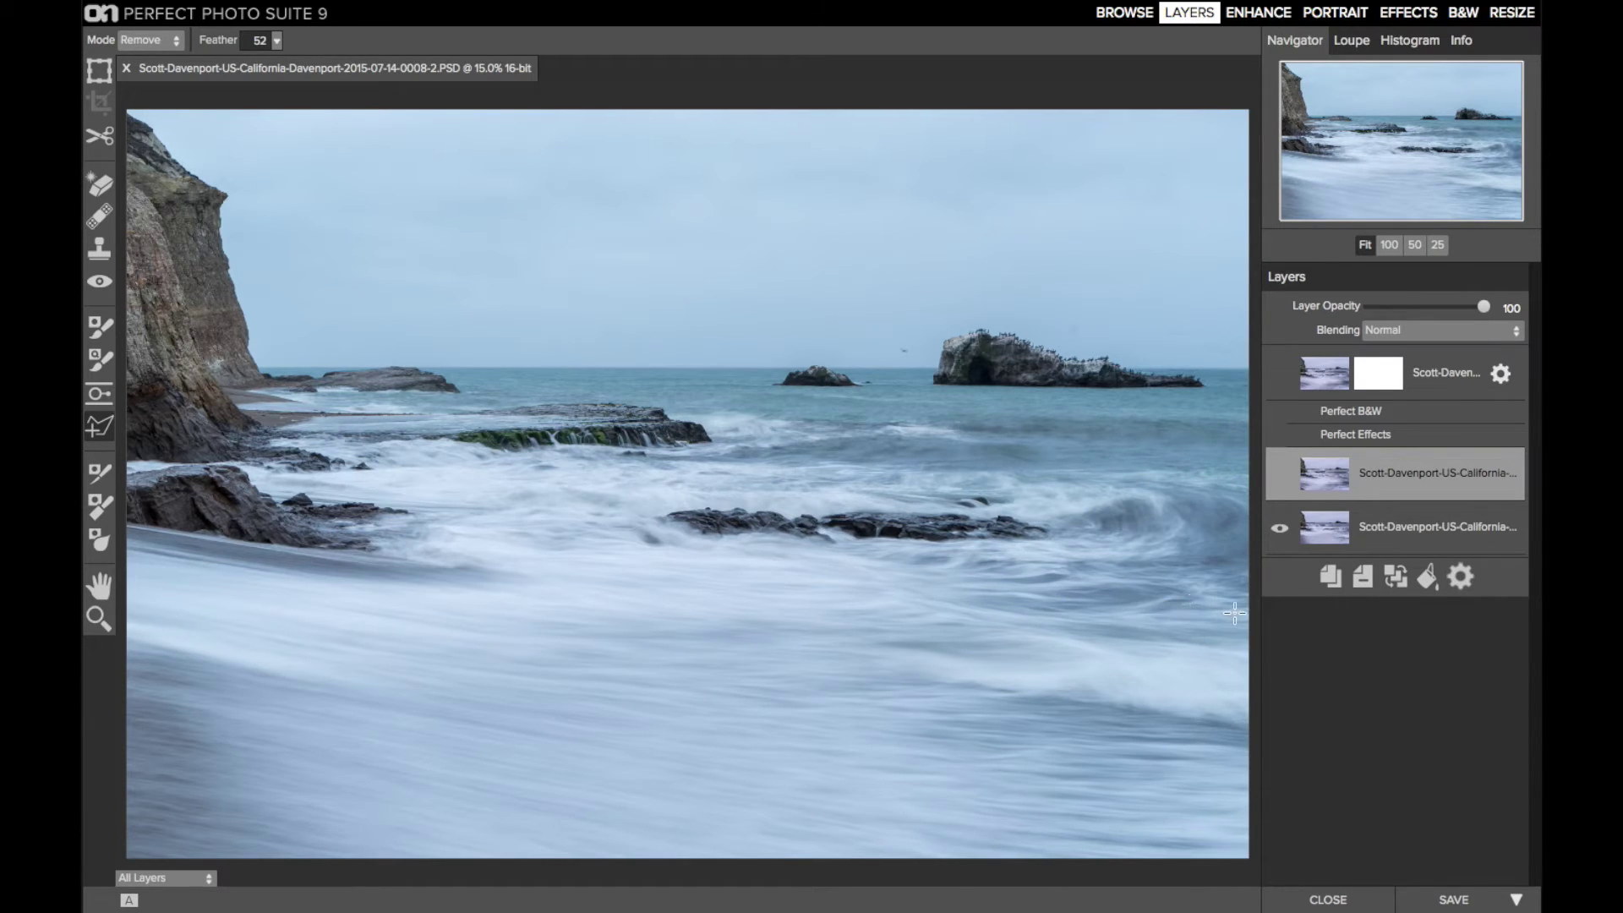
{"action": "left_click", "coordinate": [1280, 473]}
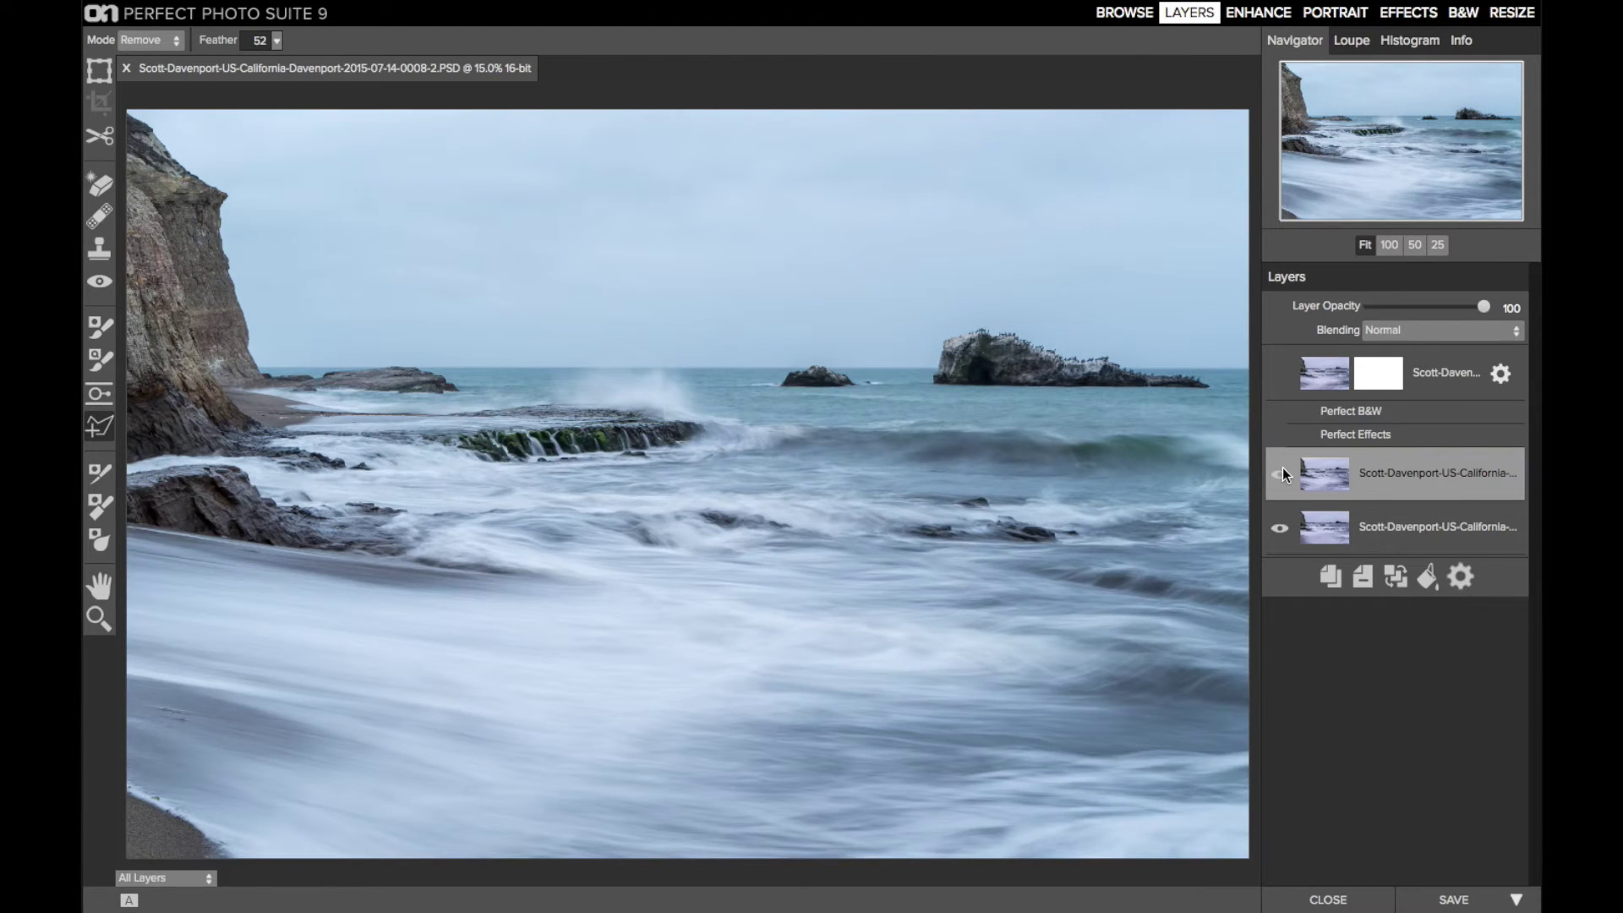
{"action": "left_click", "coordinate": [1234, 482]}
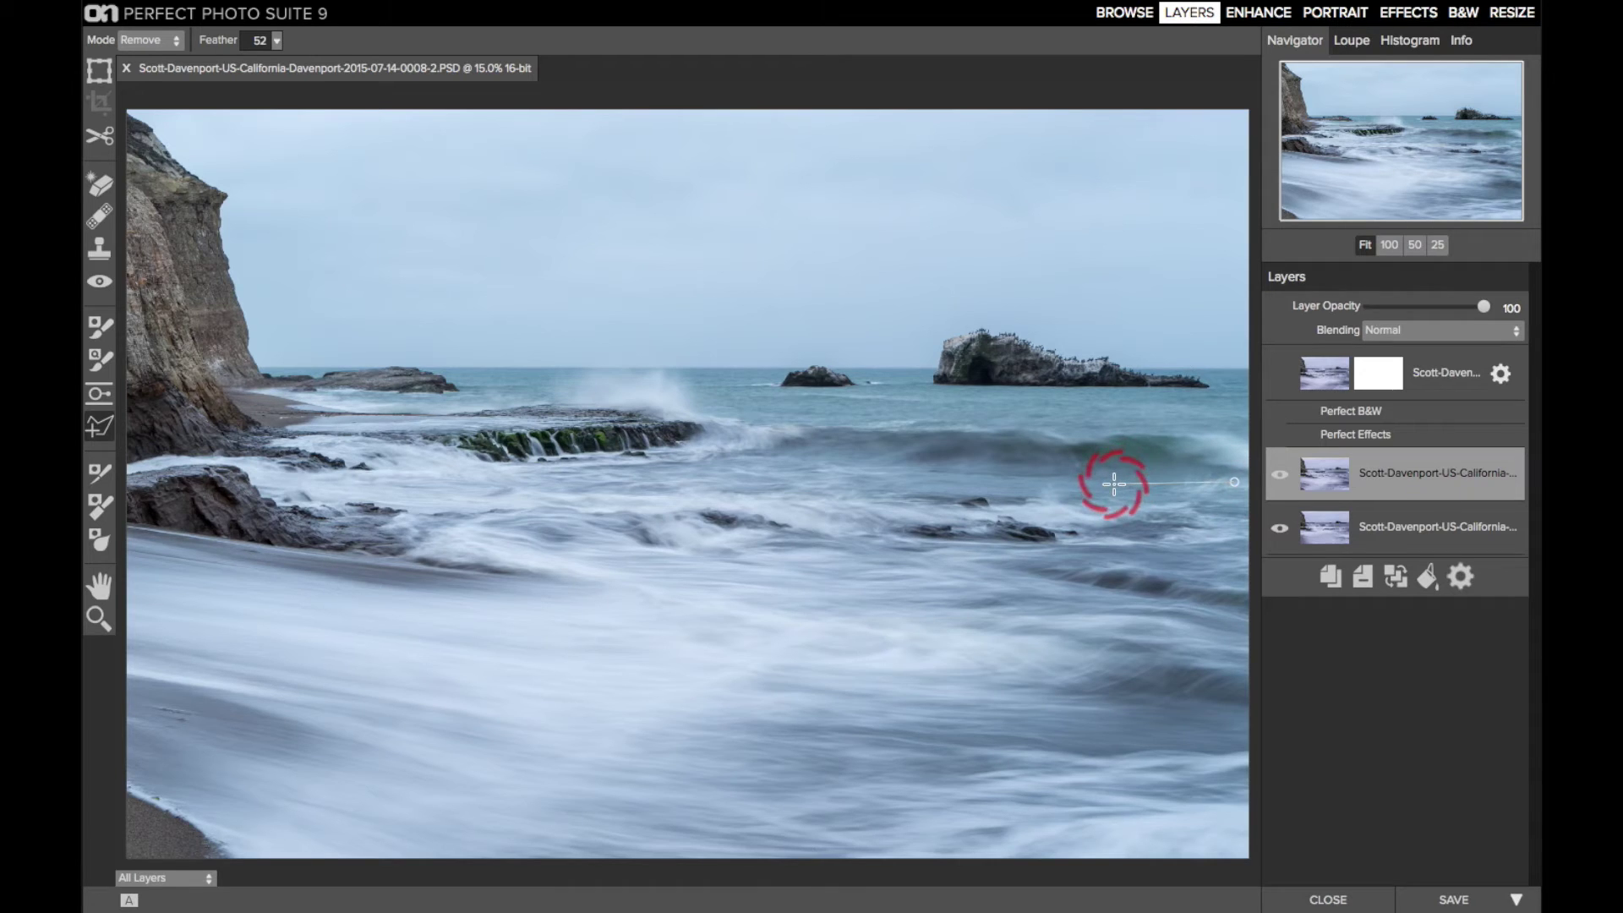
{"action": "left_click", "coordinate": [998, 484]}
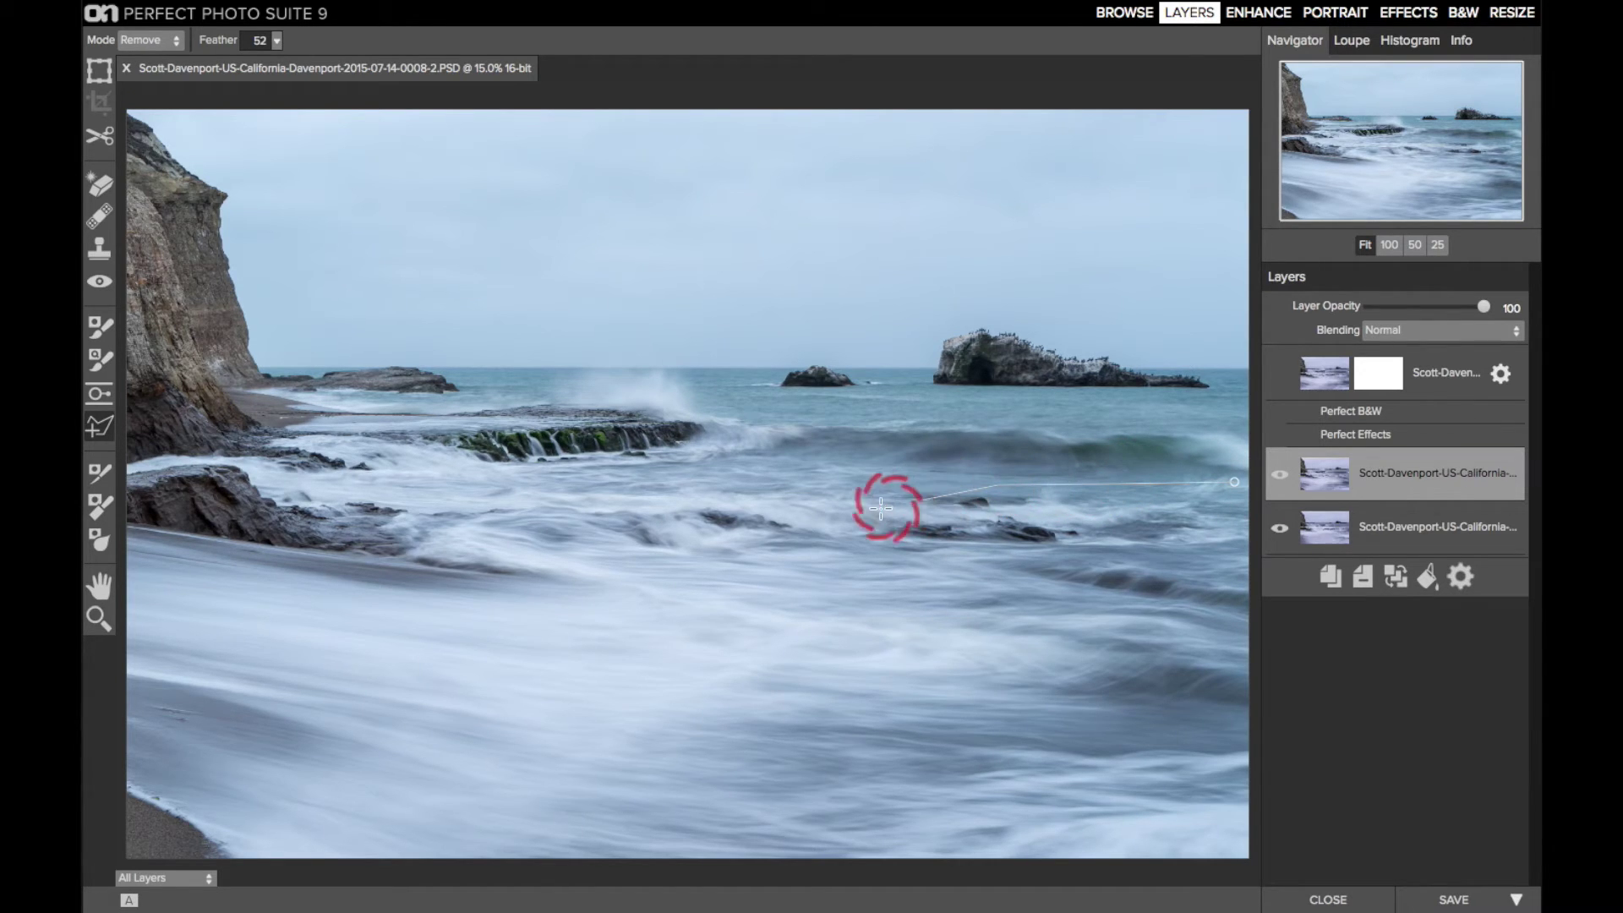
{"action": "left_click", "coordinate": [854, 511]}
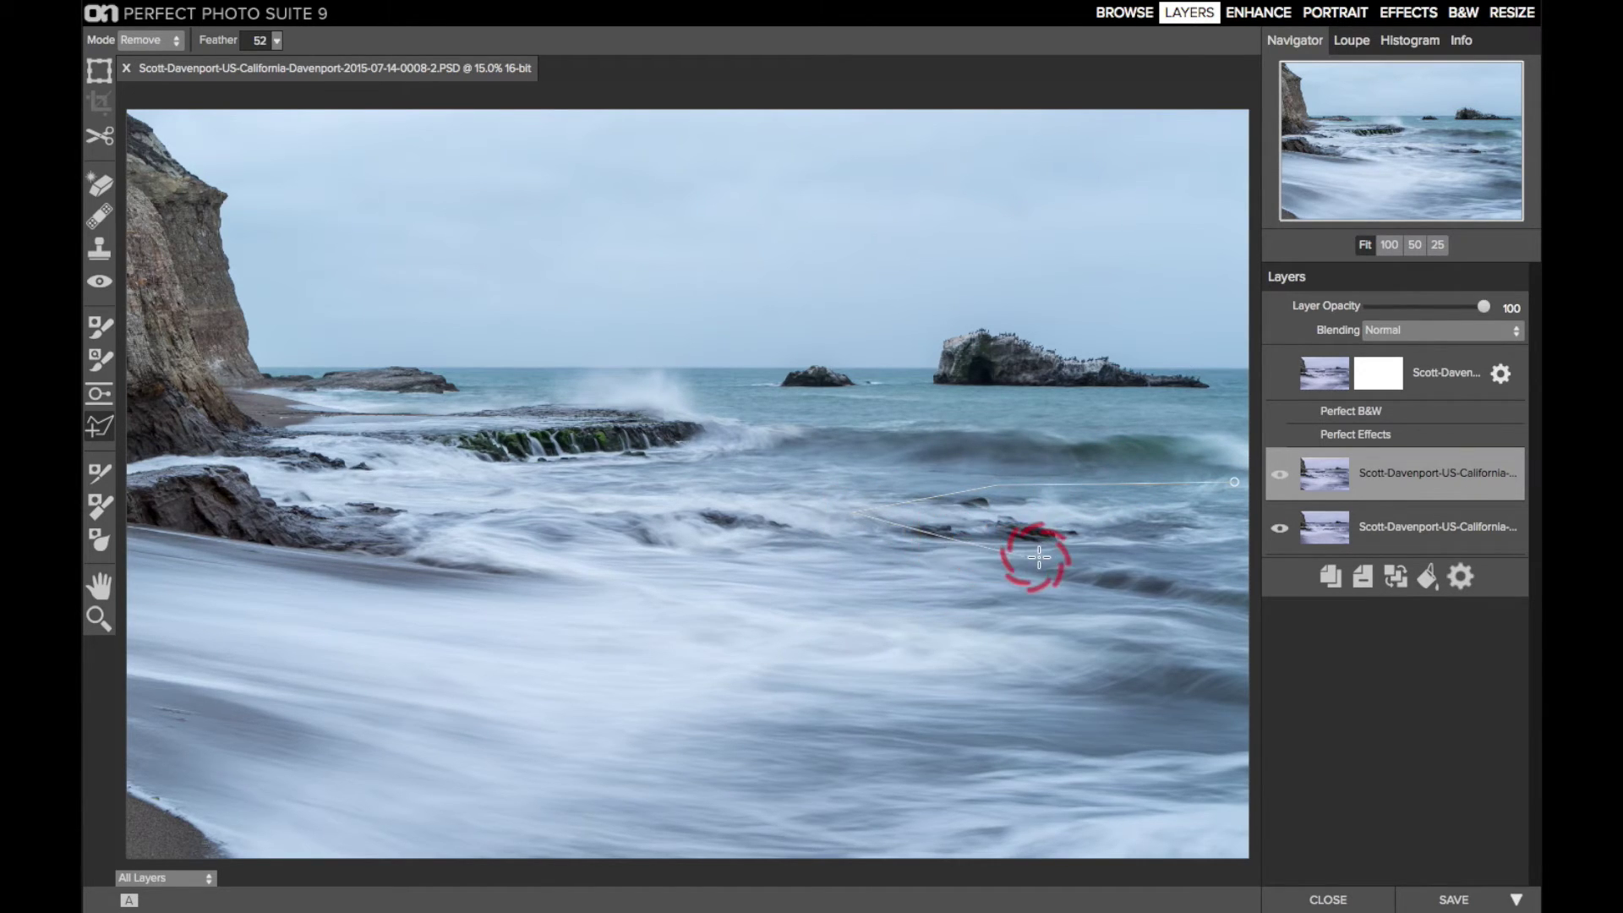
{"action": "left_click", "coordinate": [1242, 583]}
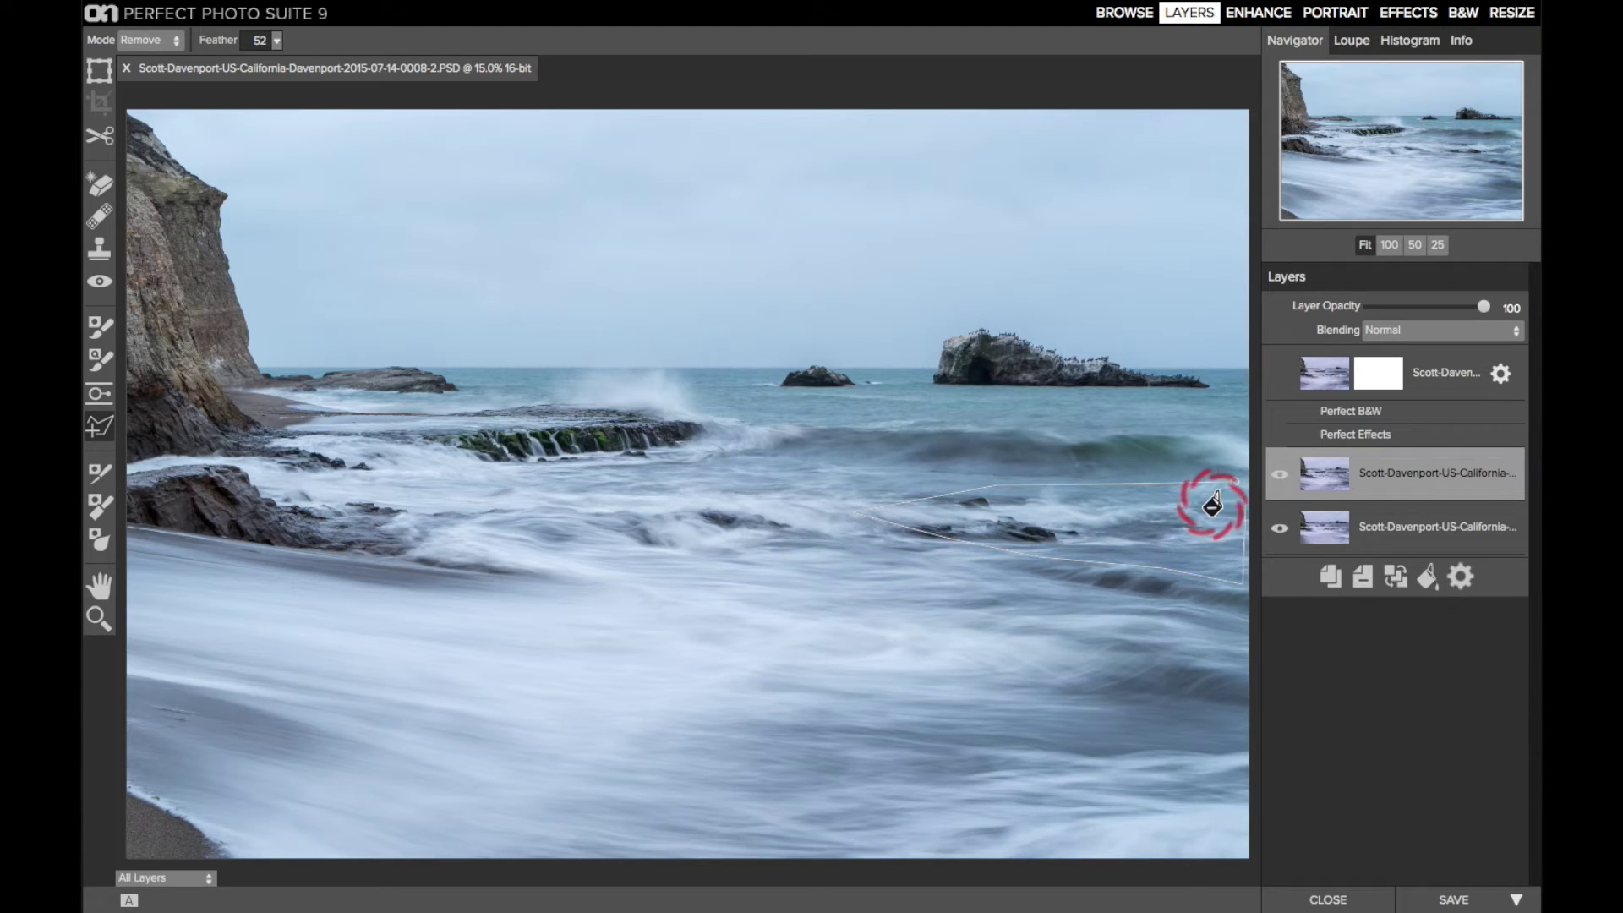
{"action": "left_click", "coordinate": [1213, 507]}
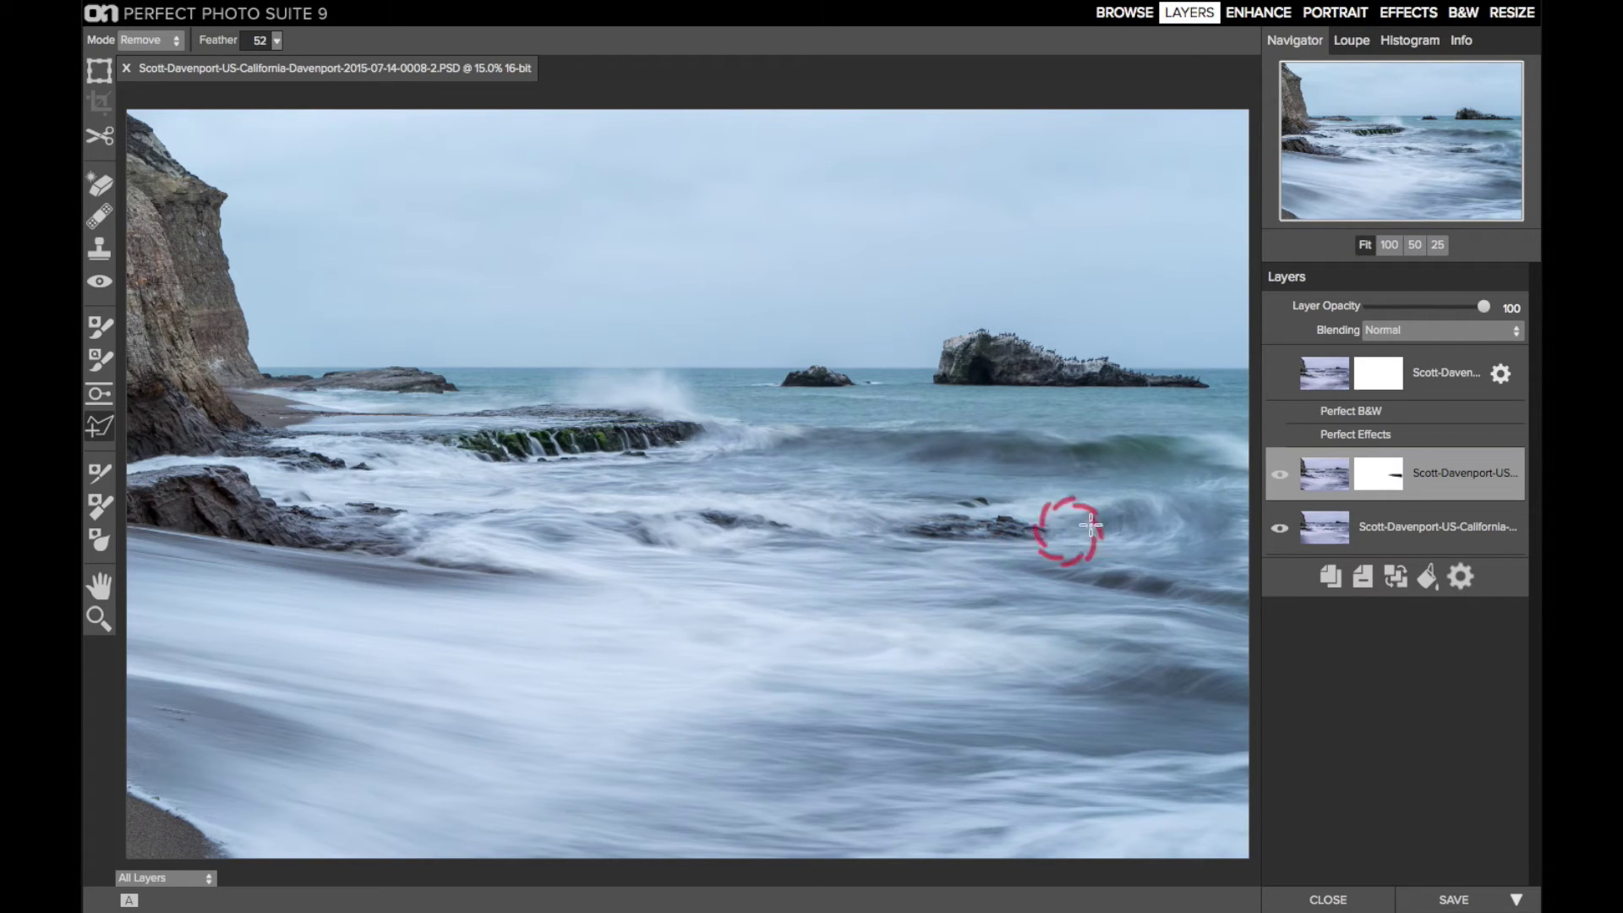
Mask out a closed wedge on the middle layer, running from the wave's right edge around the left end of the rocks.
{"action": "left_click", "coordinate": [1241, 490]}
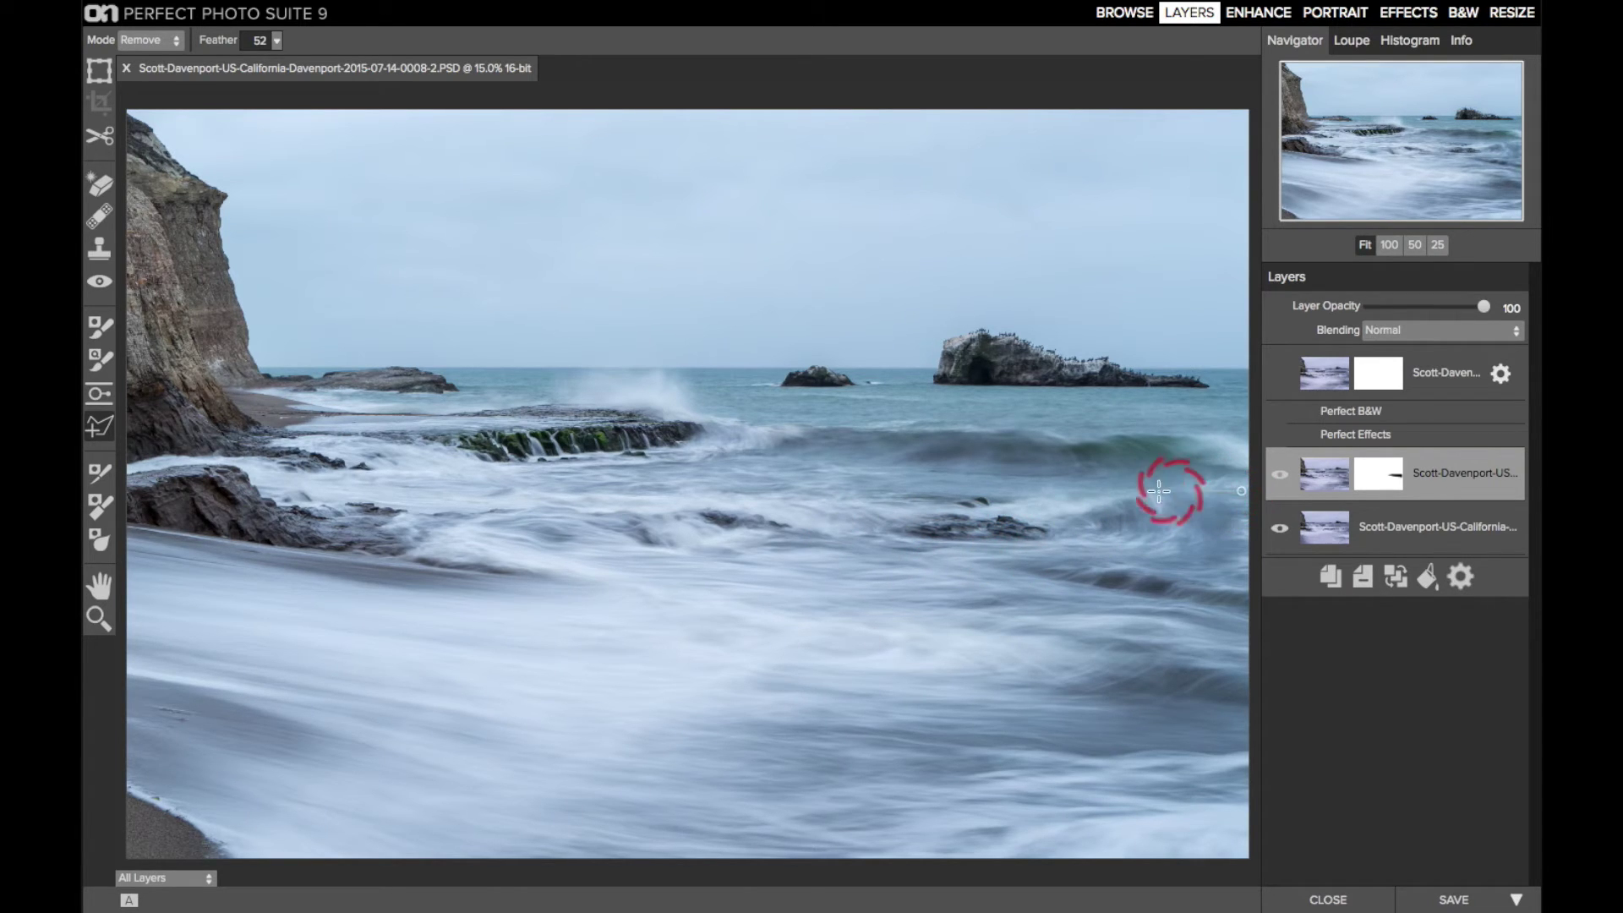
{"action": "left_click", "coordinate": [805, 507]}
{"action": "left_click", "coordinate": [809, 536]}
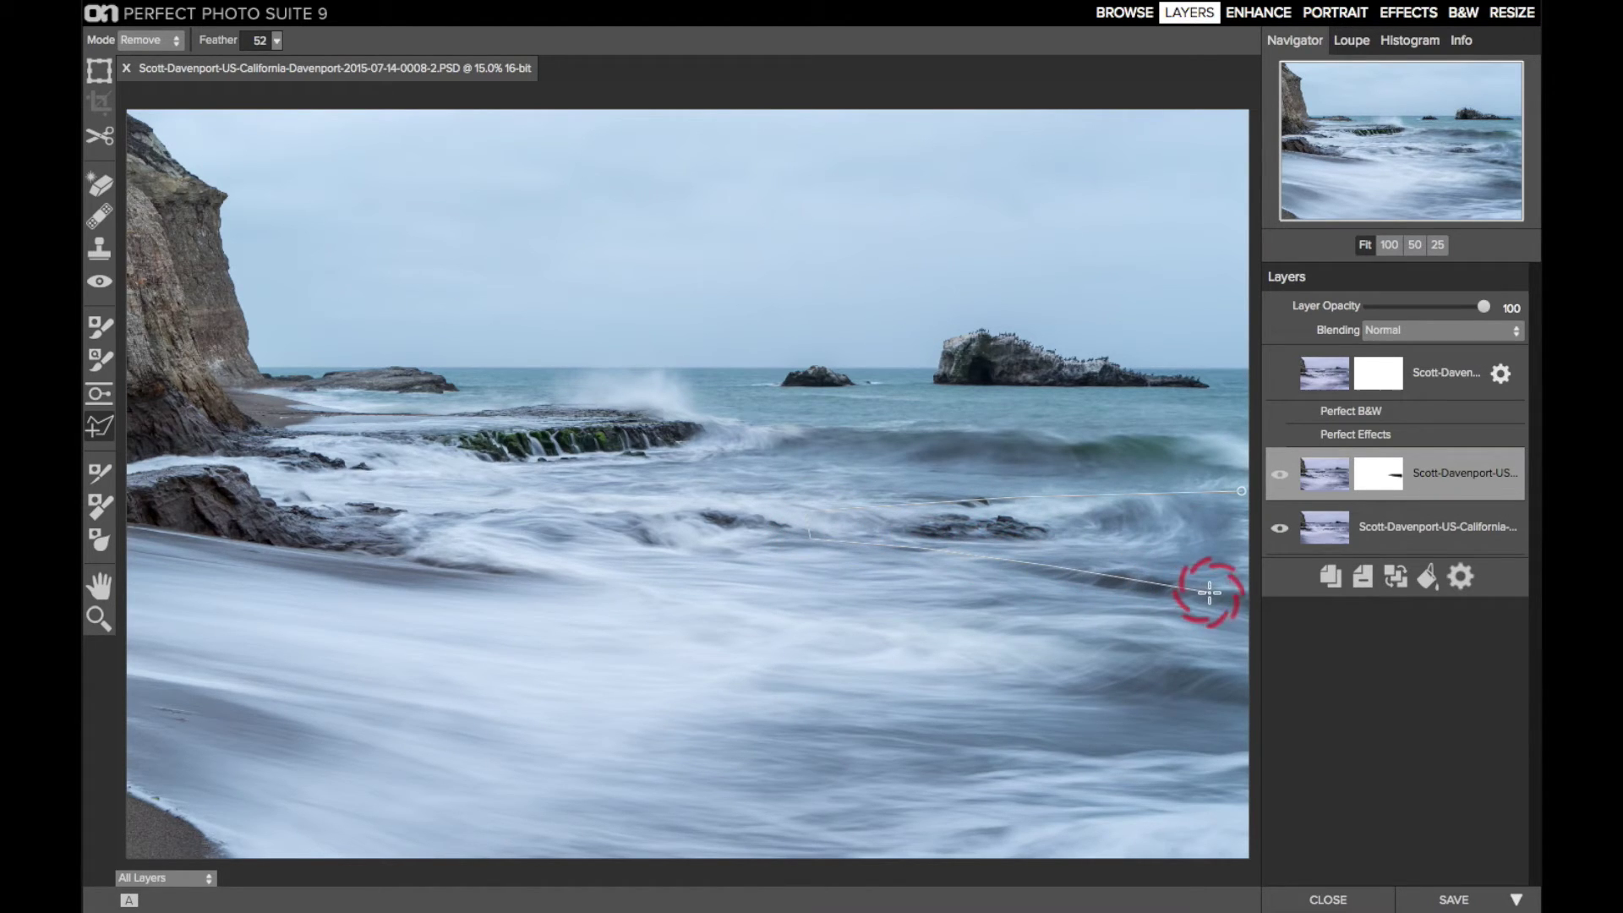
{"action": "left_click", "coordinate": [1241, 598]}
{"action": "left_click", "coordinate": [1241, 492]}
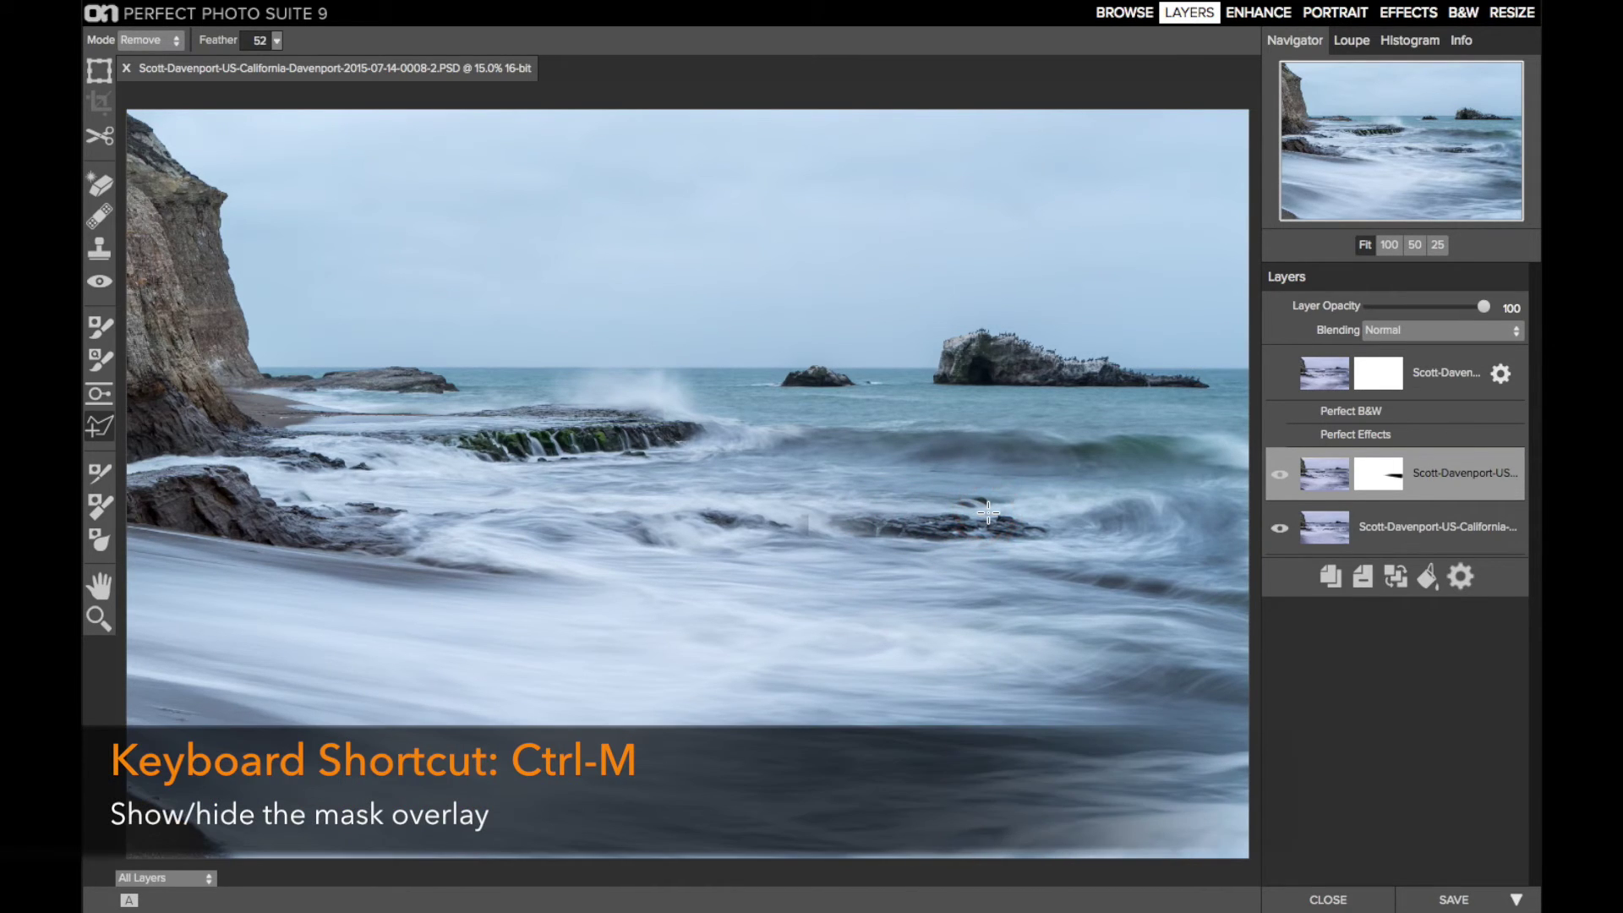
Show the red mask overlay and paint out the unmasked strip at the photo's right edge with a size 175 masking brush.
{"action": "key", "text": "ctrl+m"}
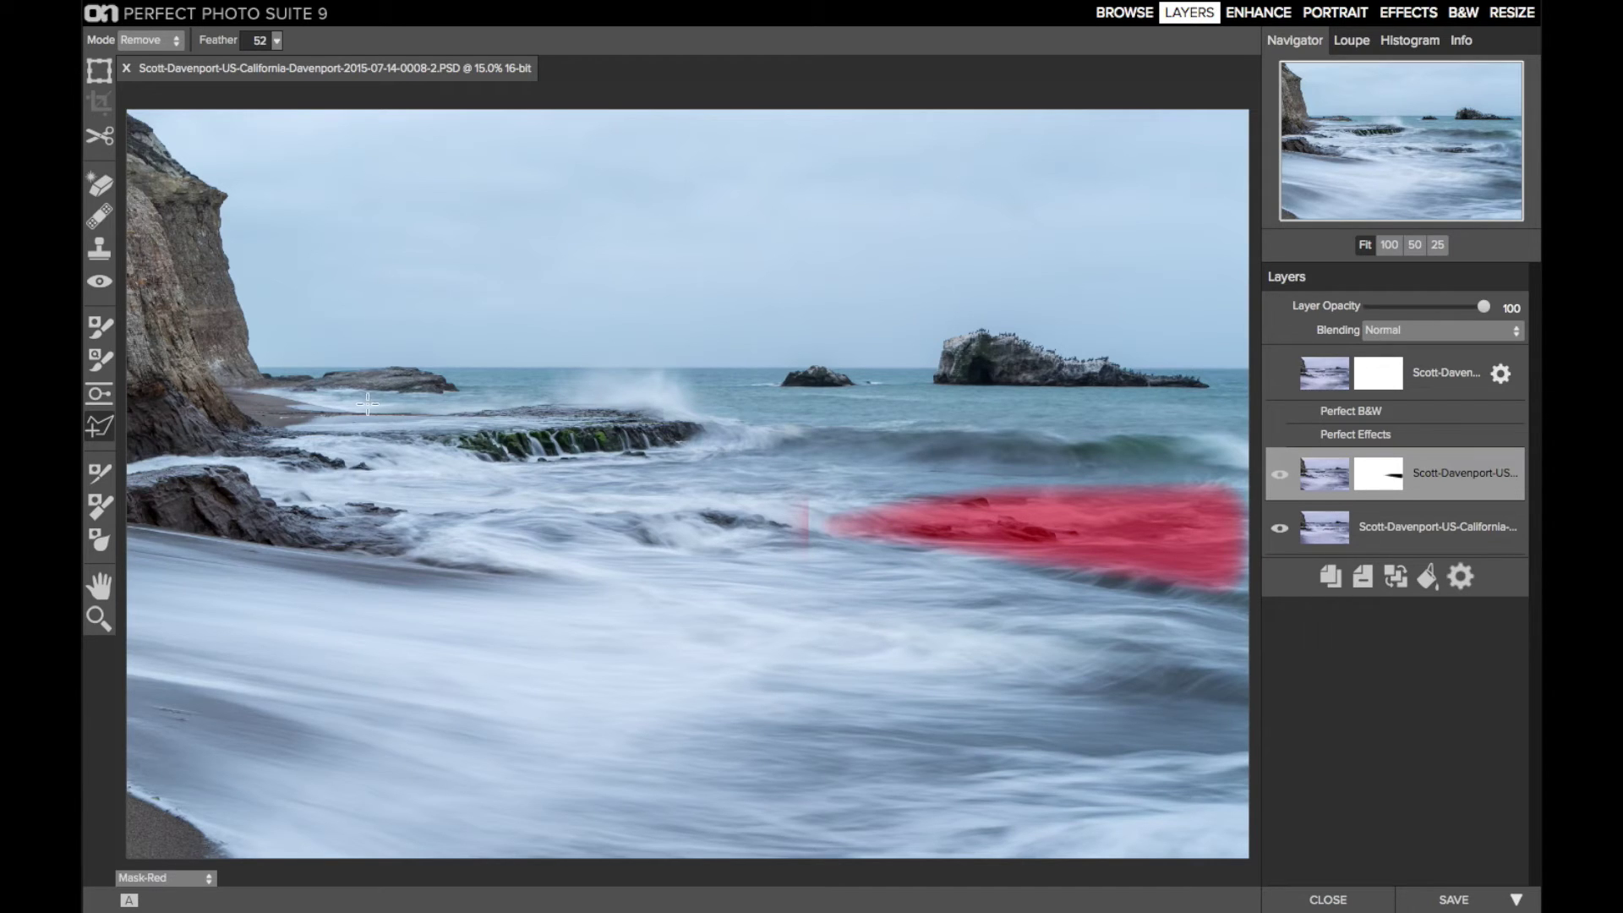
{"action": "left_click", "coordinate": [99, 327]}
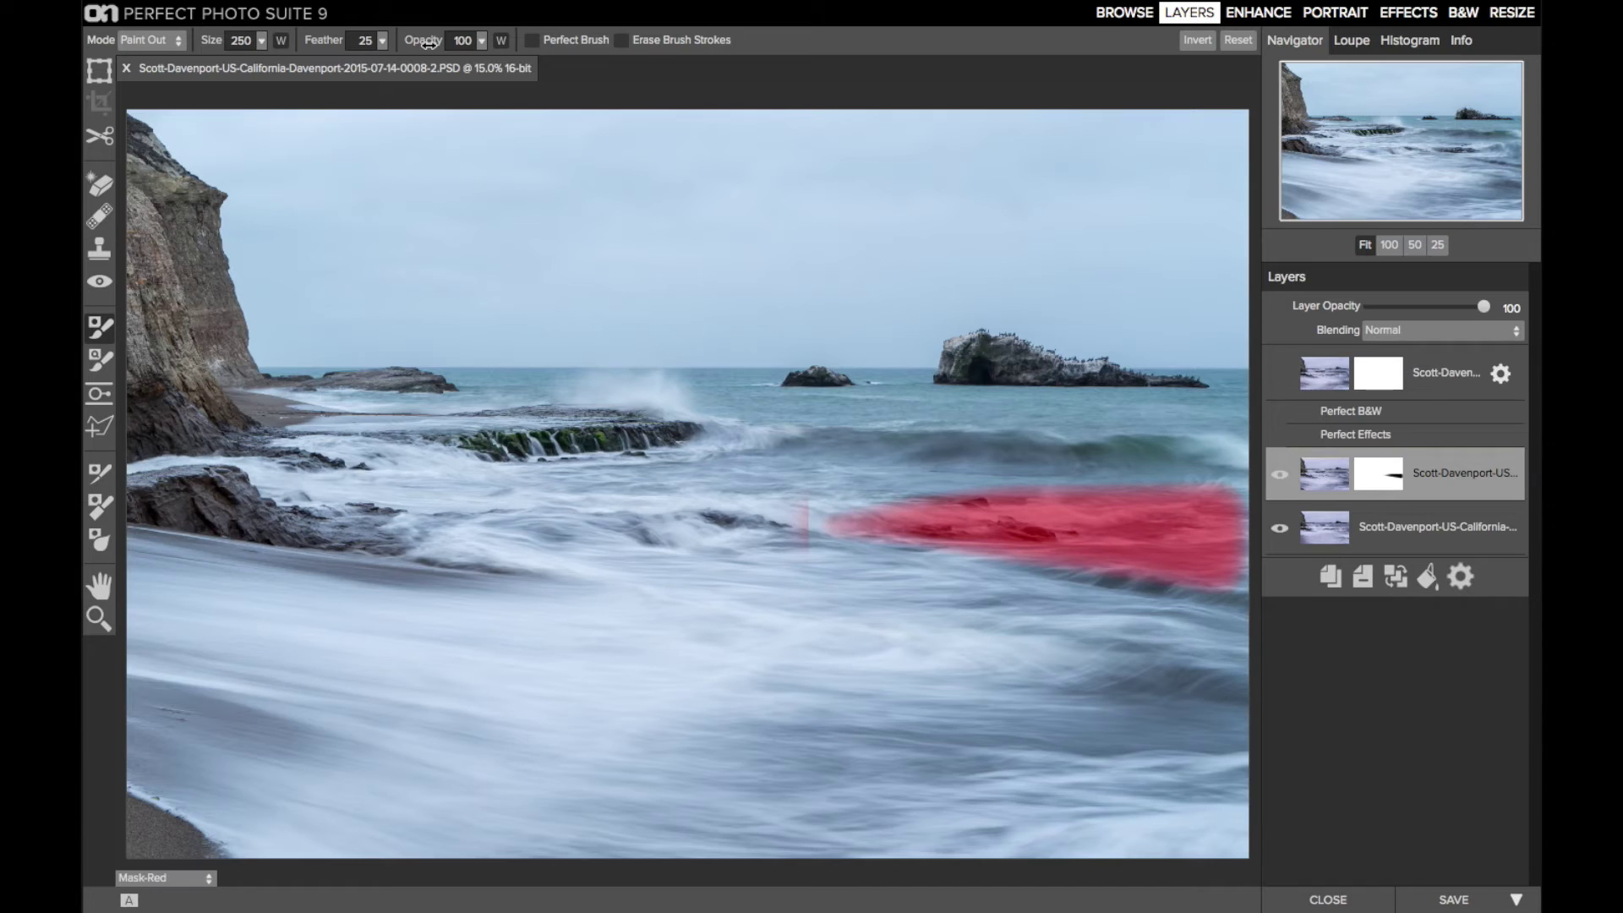
{"action": "key", "text": "bracketleft"}
{"action": "key", "text": "bracketleft"}
{"action": "key", "text": "bracketleft"}
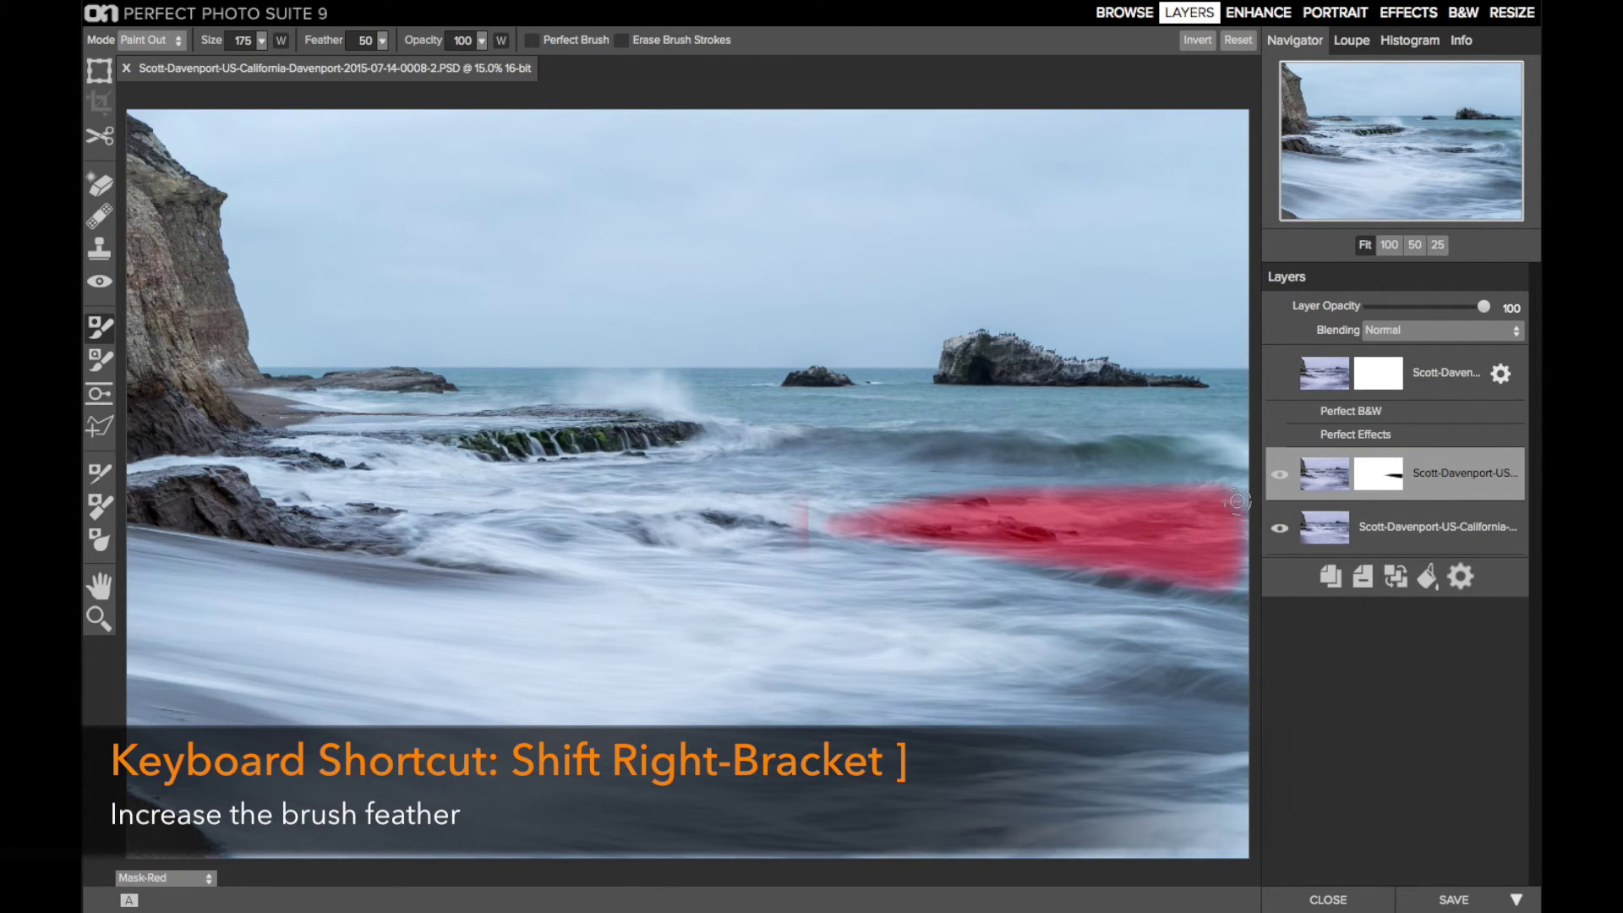
{"action": "mouse_move", "coordinate": [1237, 502]}
{"action": "left_mouse_down"}
{"action": "mouse_move", "coordinate": [1240, 574]}
{"action": "mouse_move", "coordinate": [1243, 516]}
{"action": "mouse_move", "coordinate": [1222, 498]}
{"action": "left_mouse_up"}
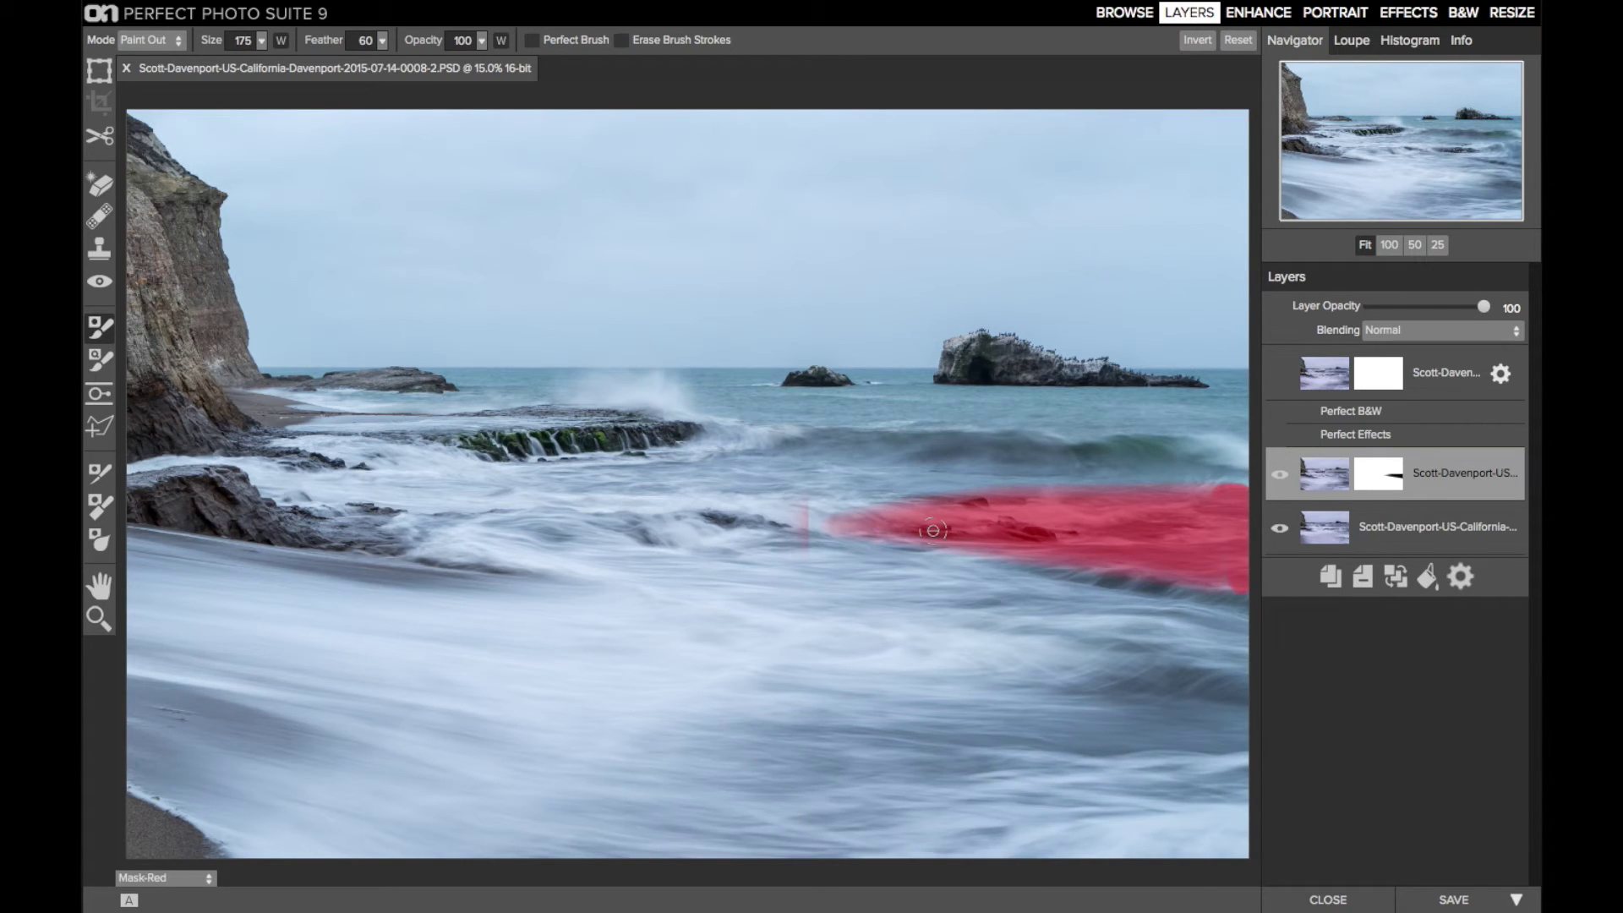
Paint out the area around the rocks and along the wave's lower edge with a size 350 brush, then hide the mask overlay.
{"action": "key", "text": "]"}
{"action": "key", "text": "]"}
{"action": "key", "text": "]"}
{"action": "key", "text": "]"}
{"action": "key", "text": "]"}
{"action": "key", "text": "]"}
{"action": "key", "text": "]"}
{"action": "mouse_move", "coordinate": [947, 522]}
{"action": "left_mouse_down"}
{"action": "mouse_move", "coordinate": [826, 530]}
{"action": "mouse_move", "coordinate": [983, 537]}
{"action": "mouse_move", "coordinate": [1281, 602]}
{"action": "left_mouse_up"}
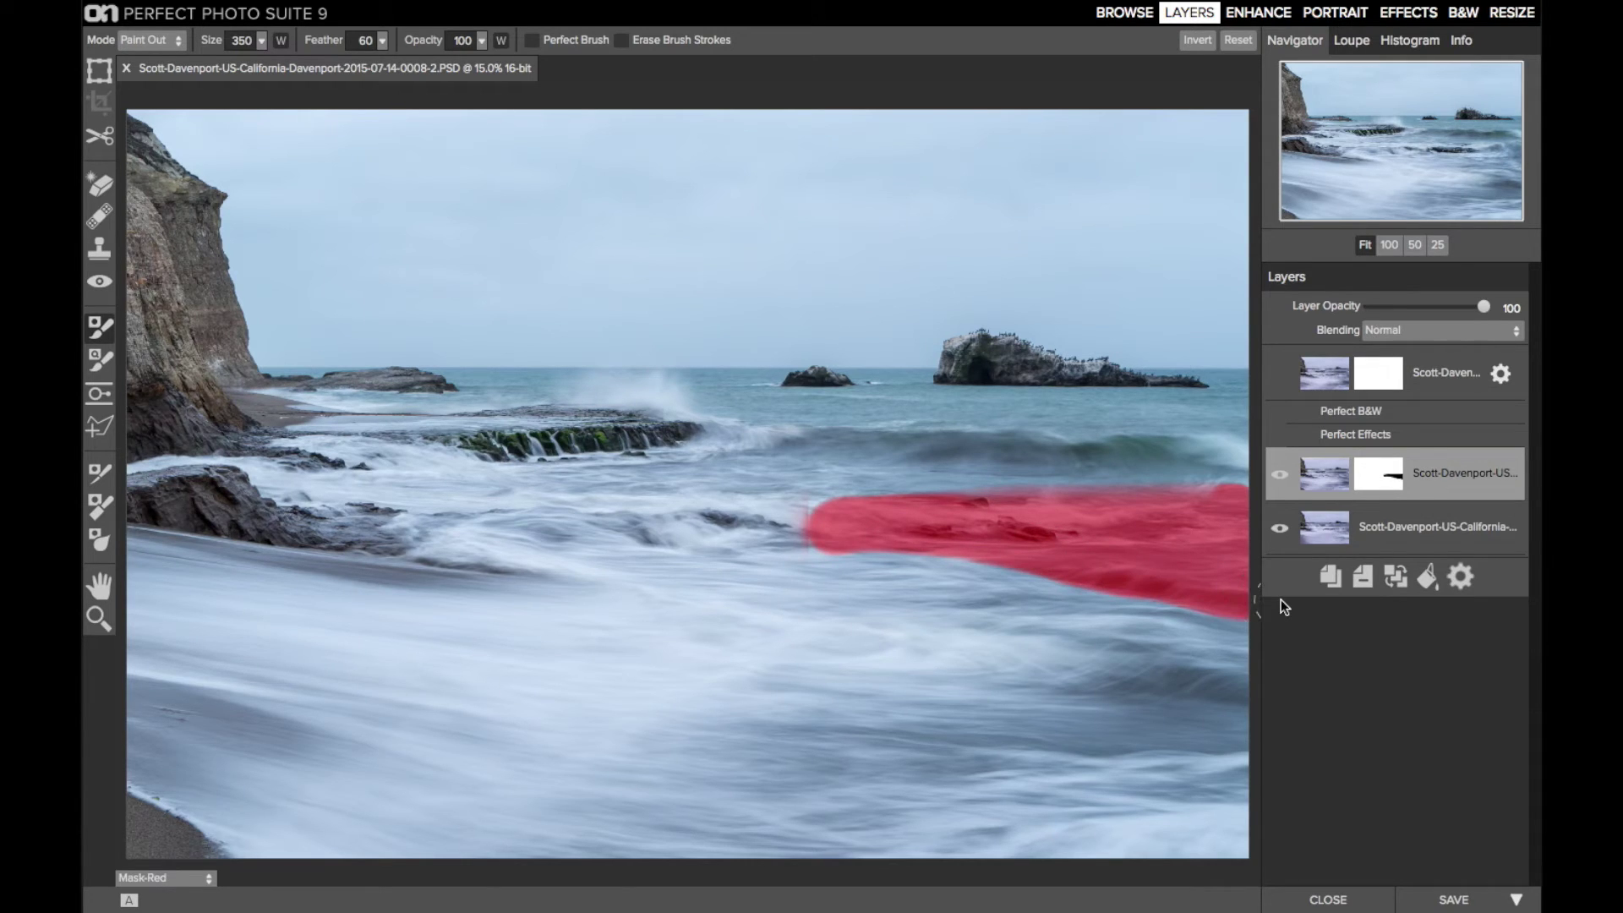
{"action": "key", "text": "o"}
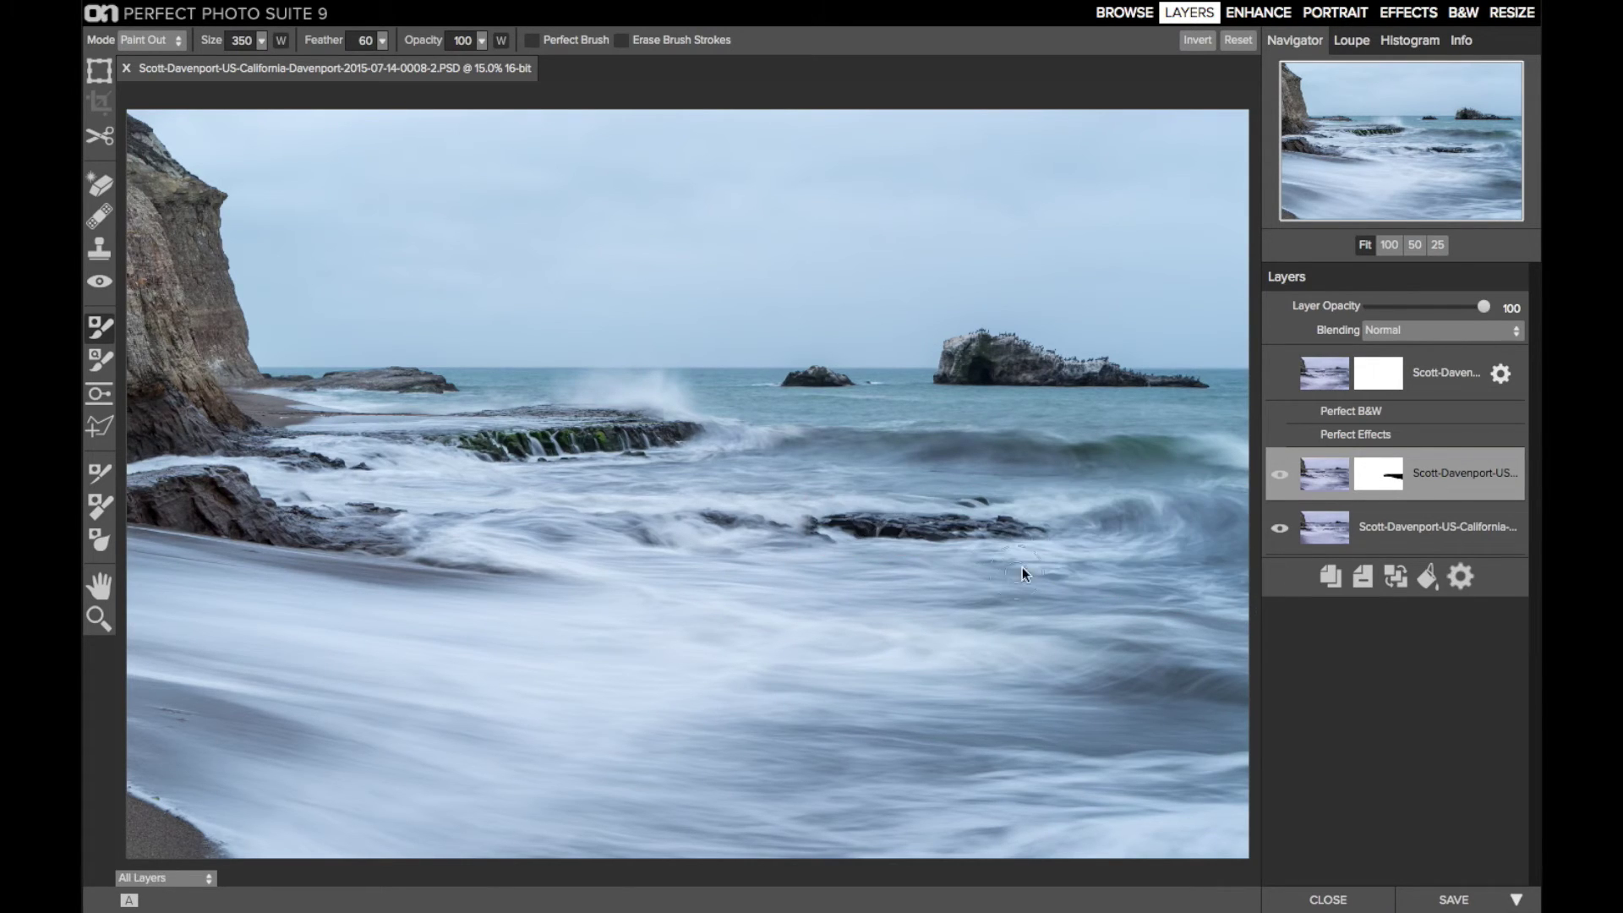
Turn on the top layer, comparing the photo with and without it, and open its Perfect Effects filter stack.
{"action": "left_click", "coordinate": [1280, 374]}
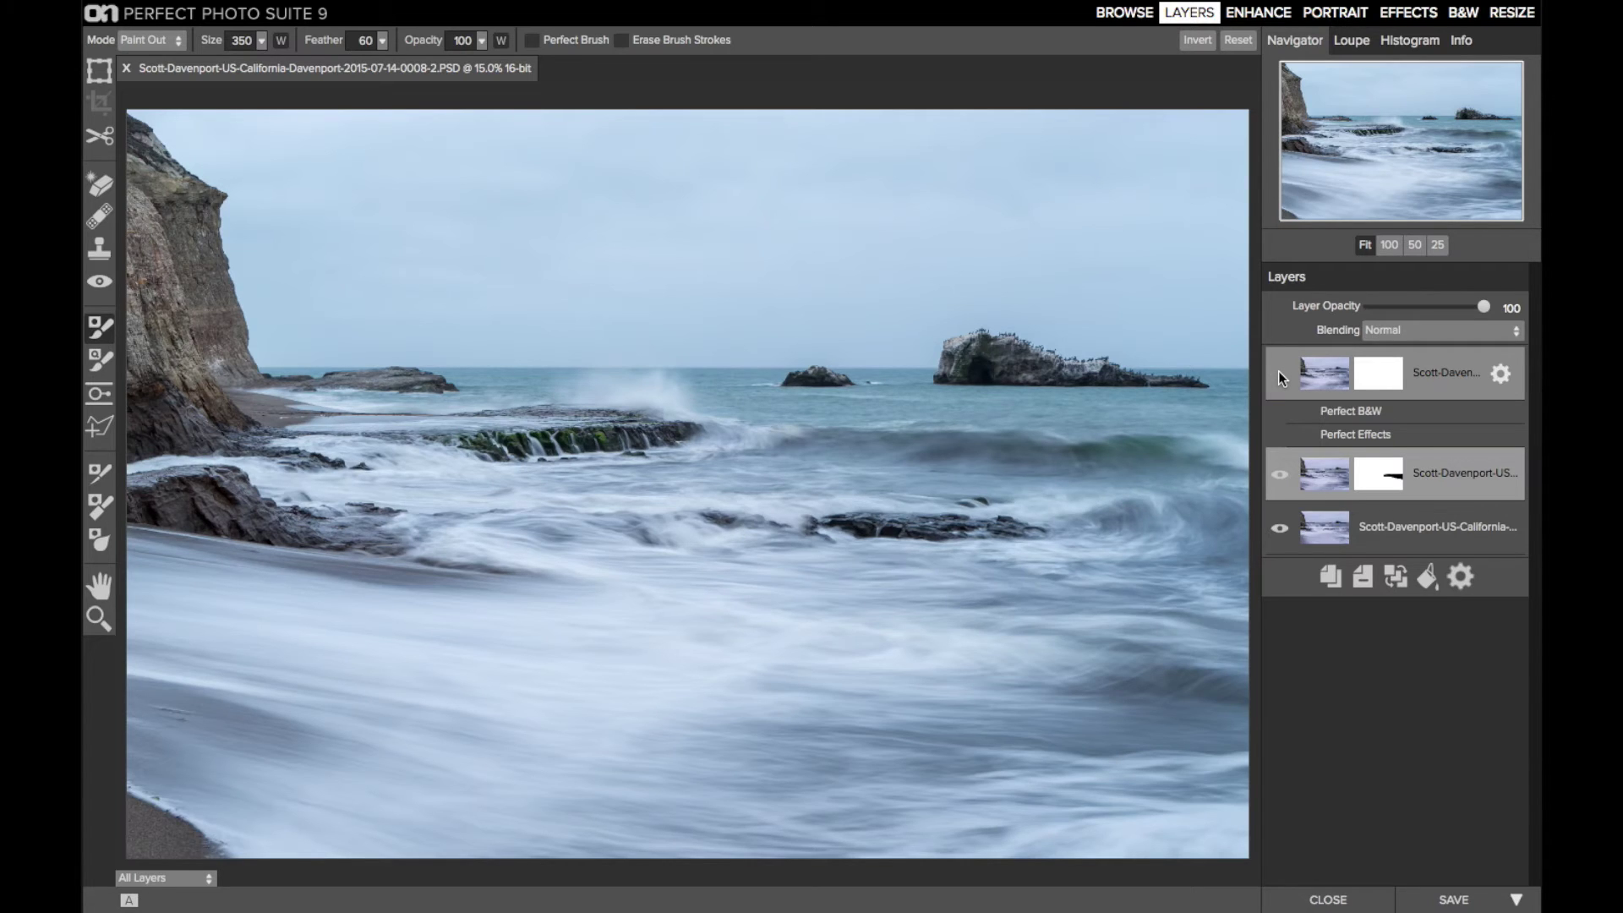
{"action": "left_click", "coordinate": [1279, 374]}
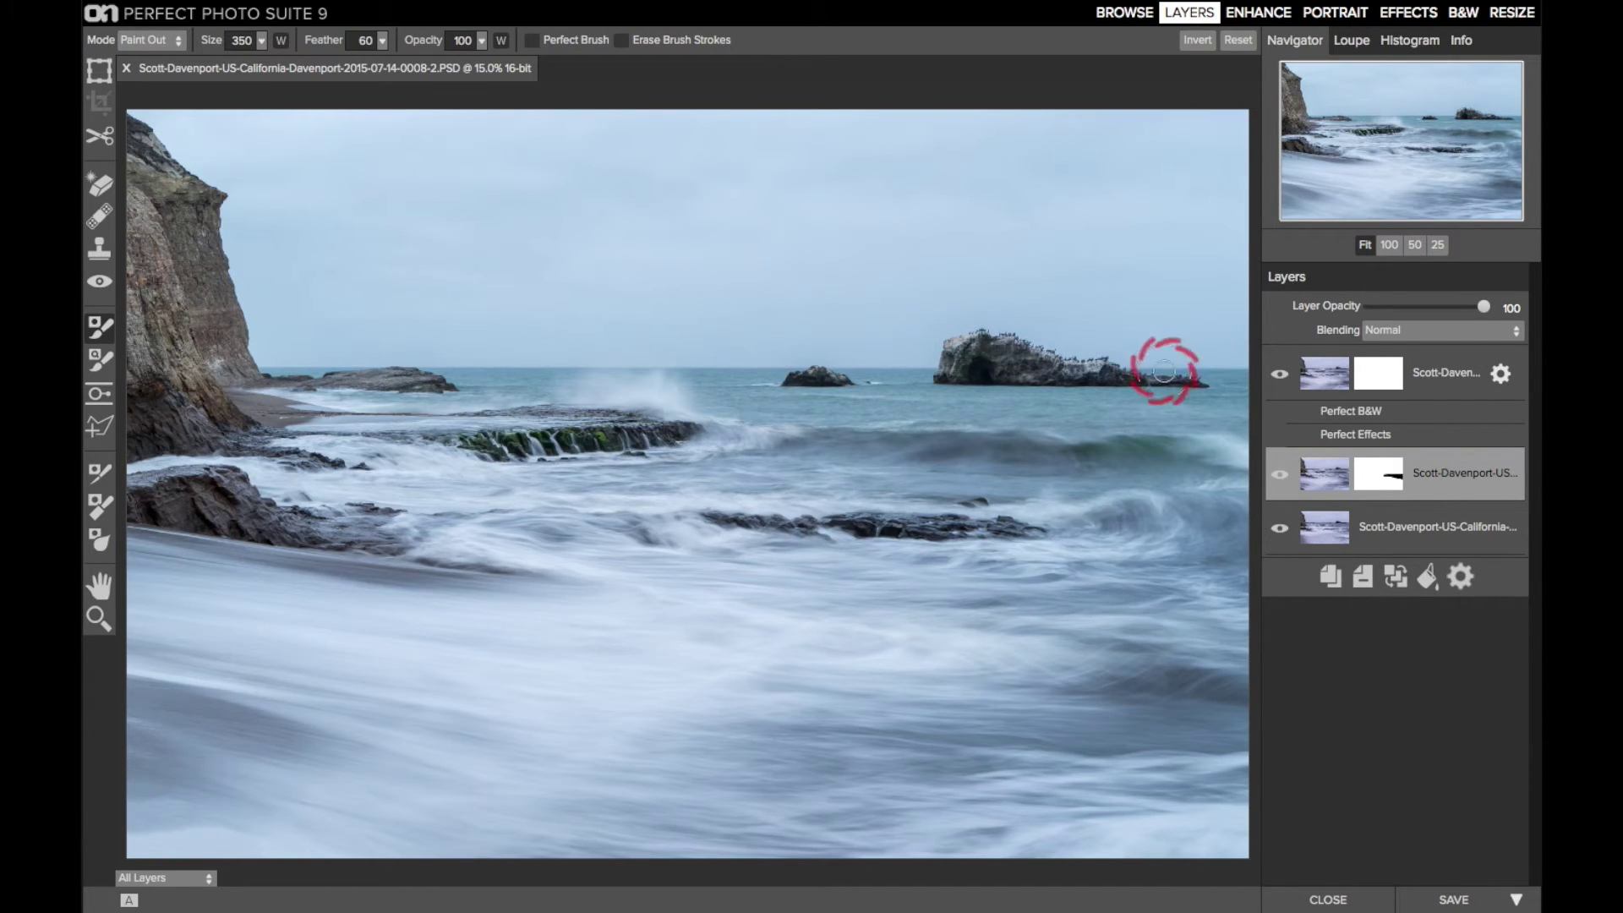
{"action": "left_click", "coordinate": [1279, 374]}
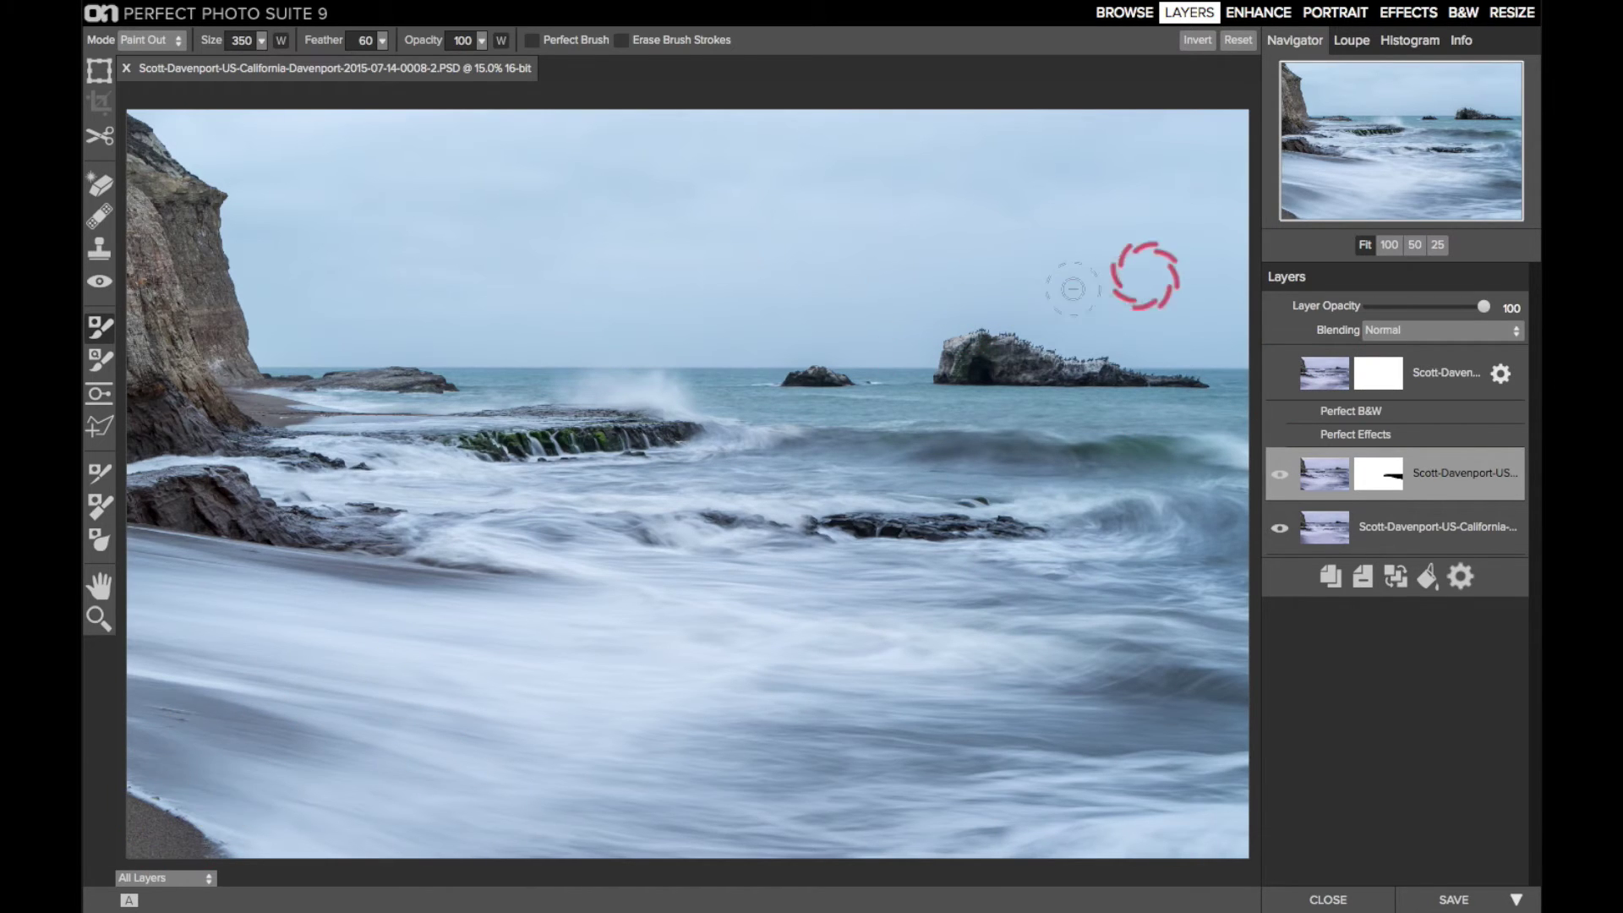
{"action": "left_click", "coordinate": [1281, 370]}
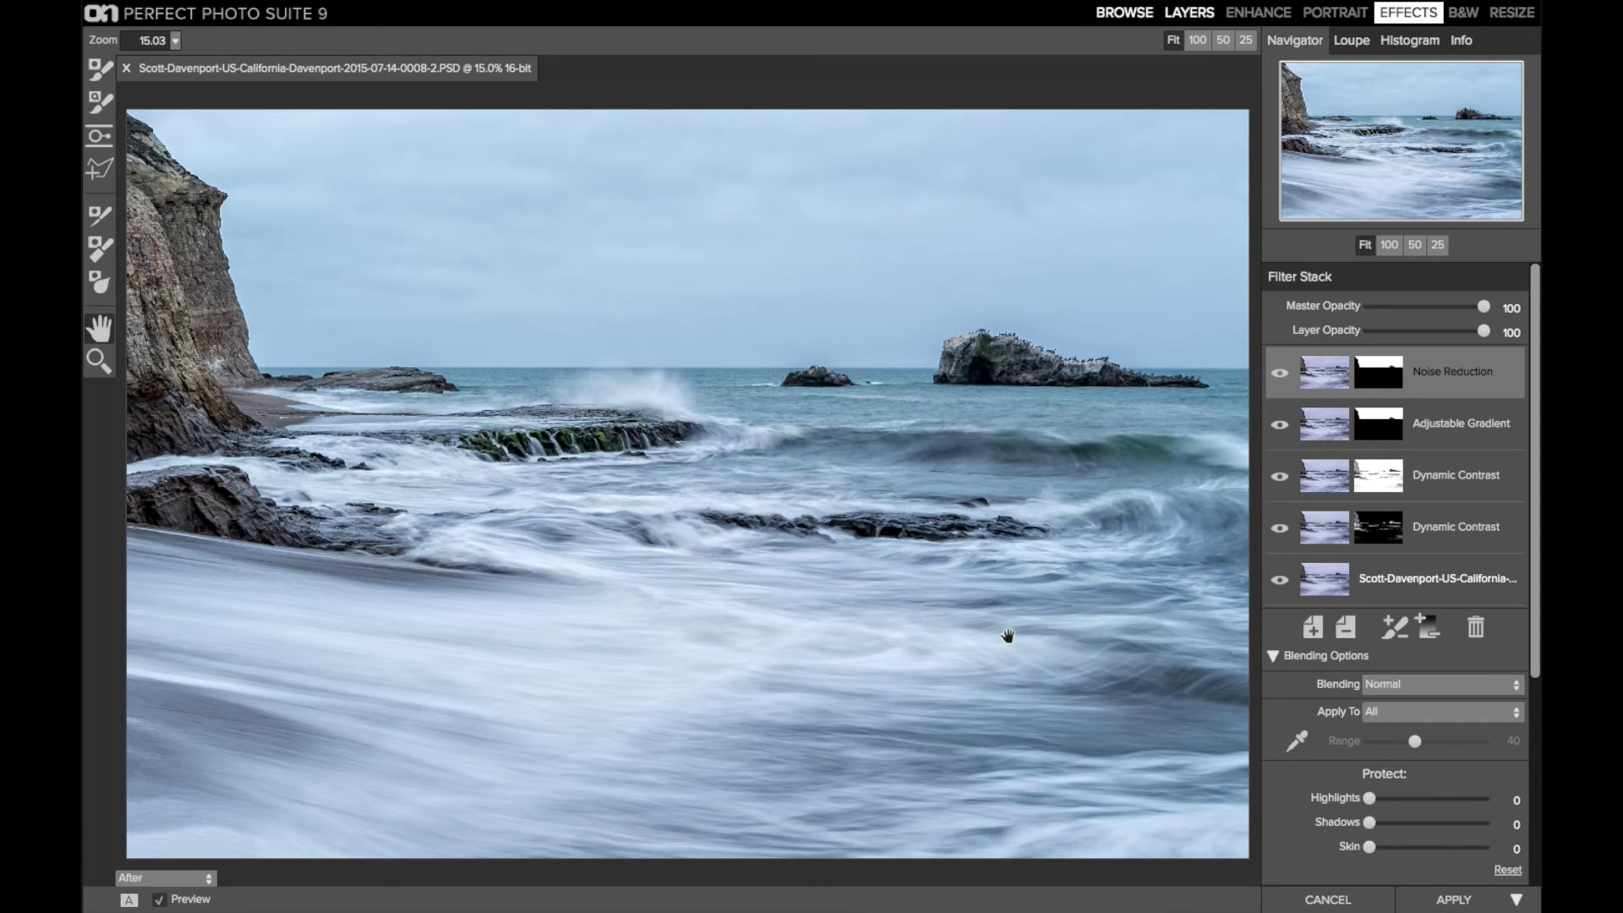
Hide all filters above the base photo, show only the lower Dynamic Contrast filter and look over the available mask commands.
{"action": "left_click", "coordinate": [1424, 577]}
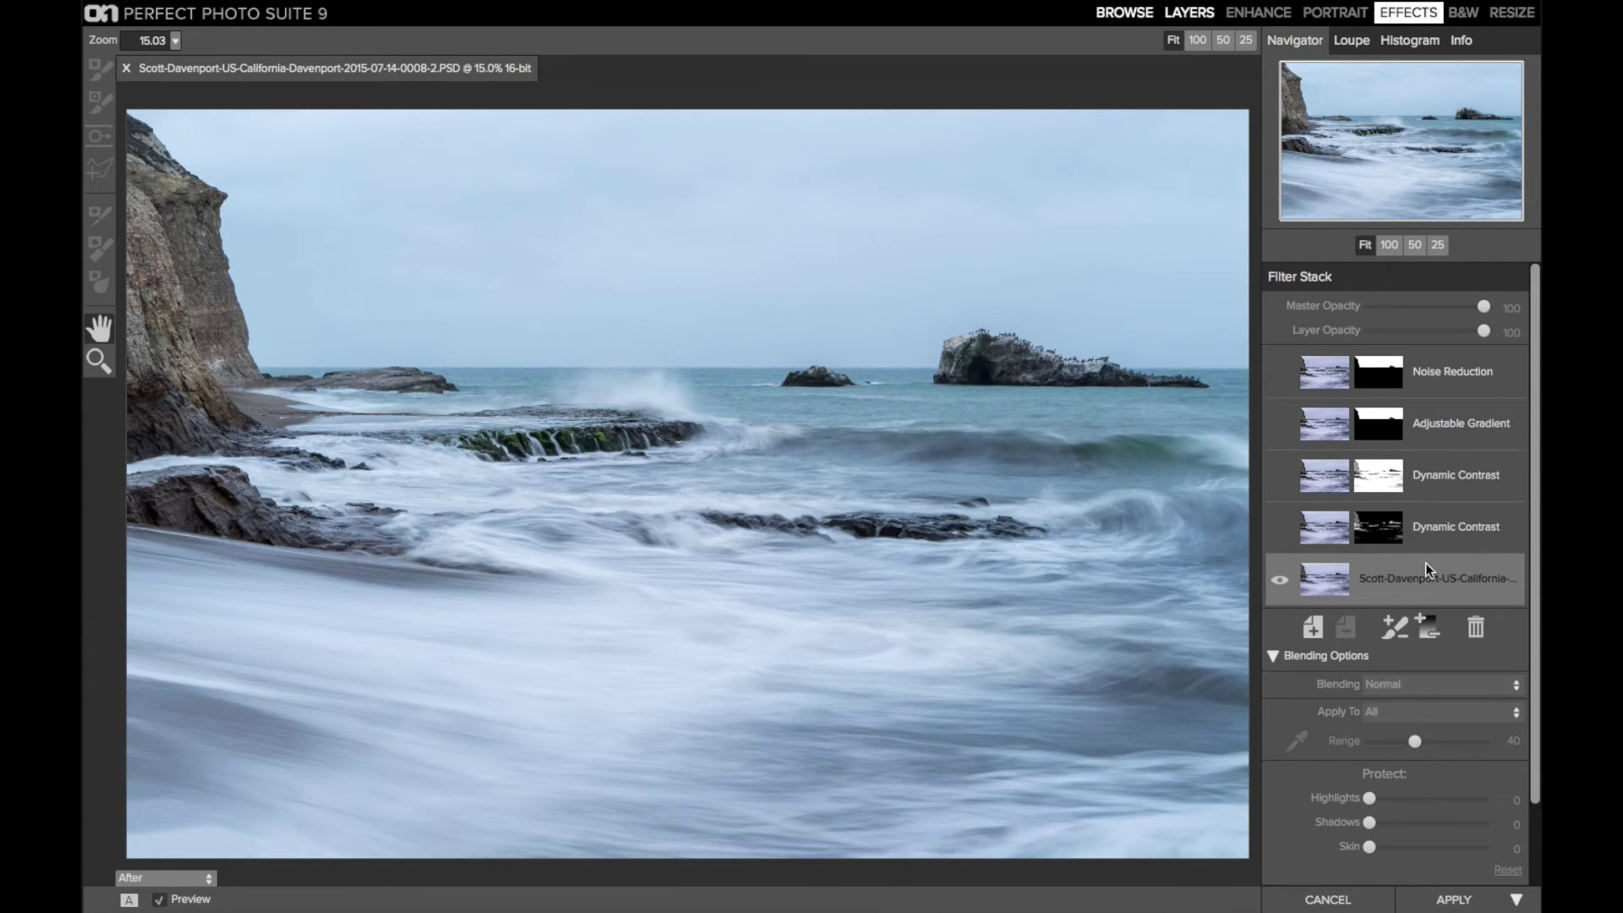
{"action": "left_click", "coordinate": [1444, 529]}
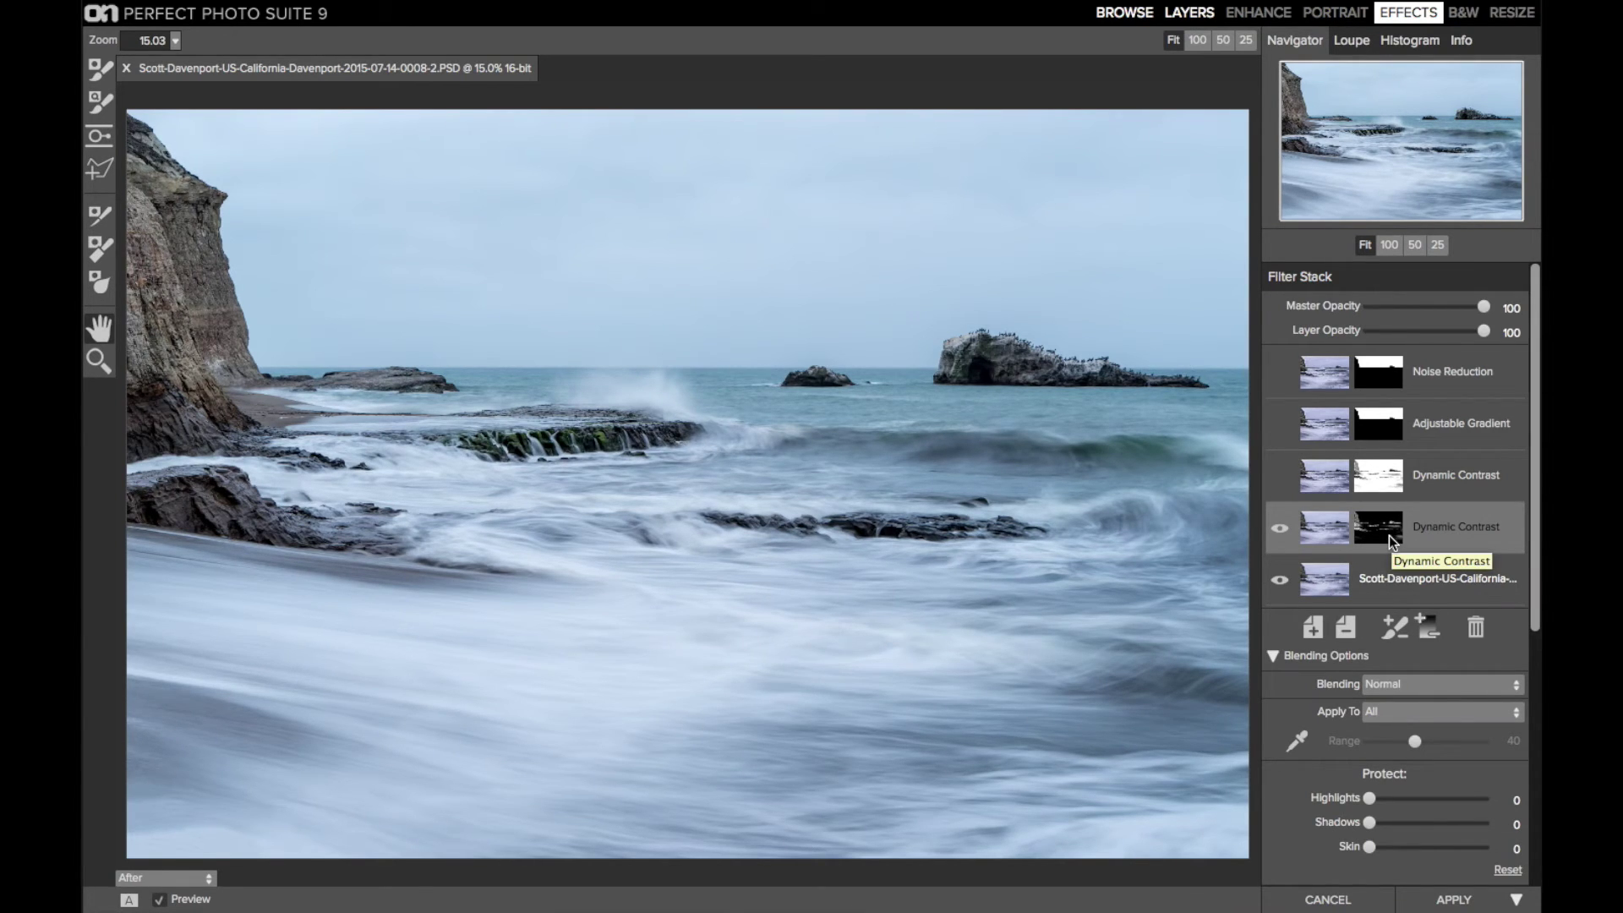
{"action": "mouse_move", "coordinate": [524, 7]}
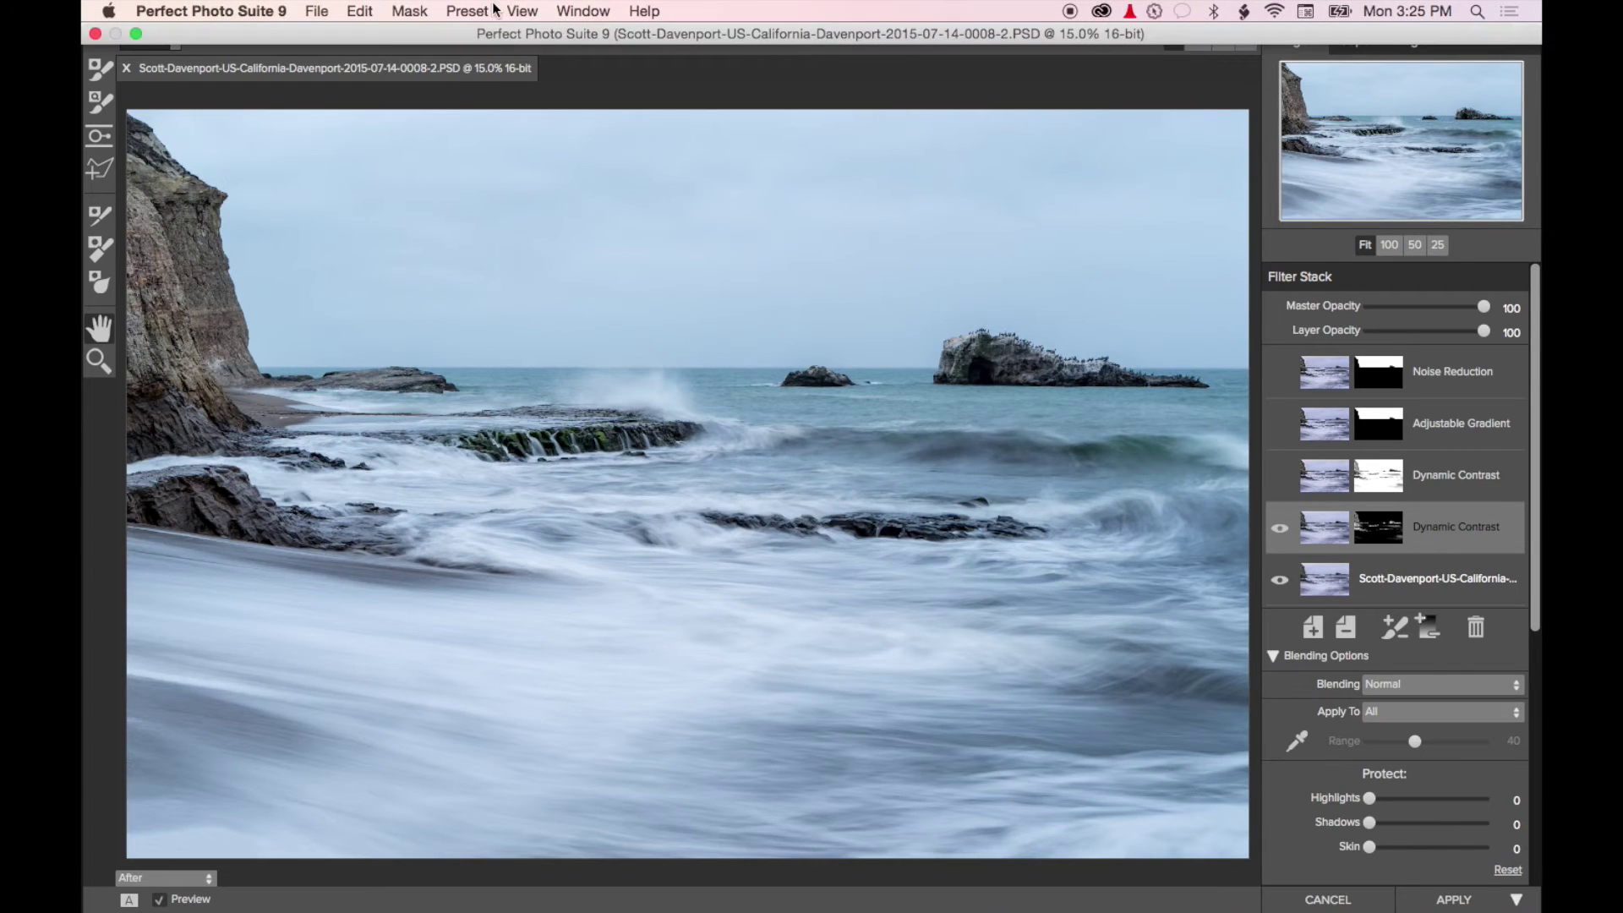
{"action": "left_click", "coordinate": [415, 12]}
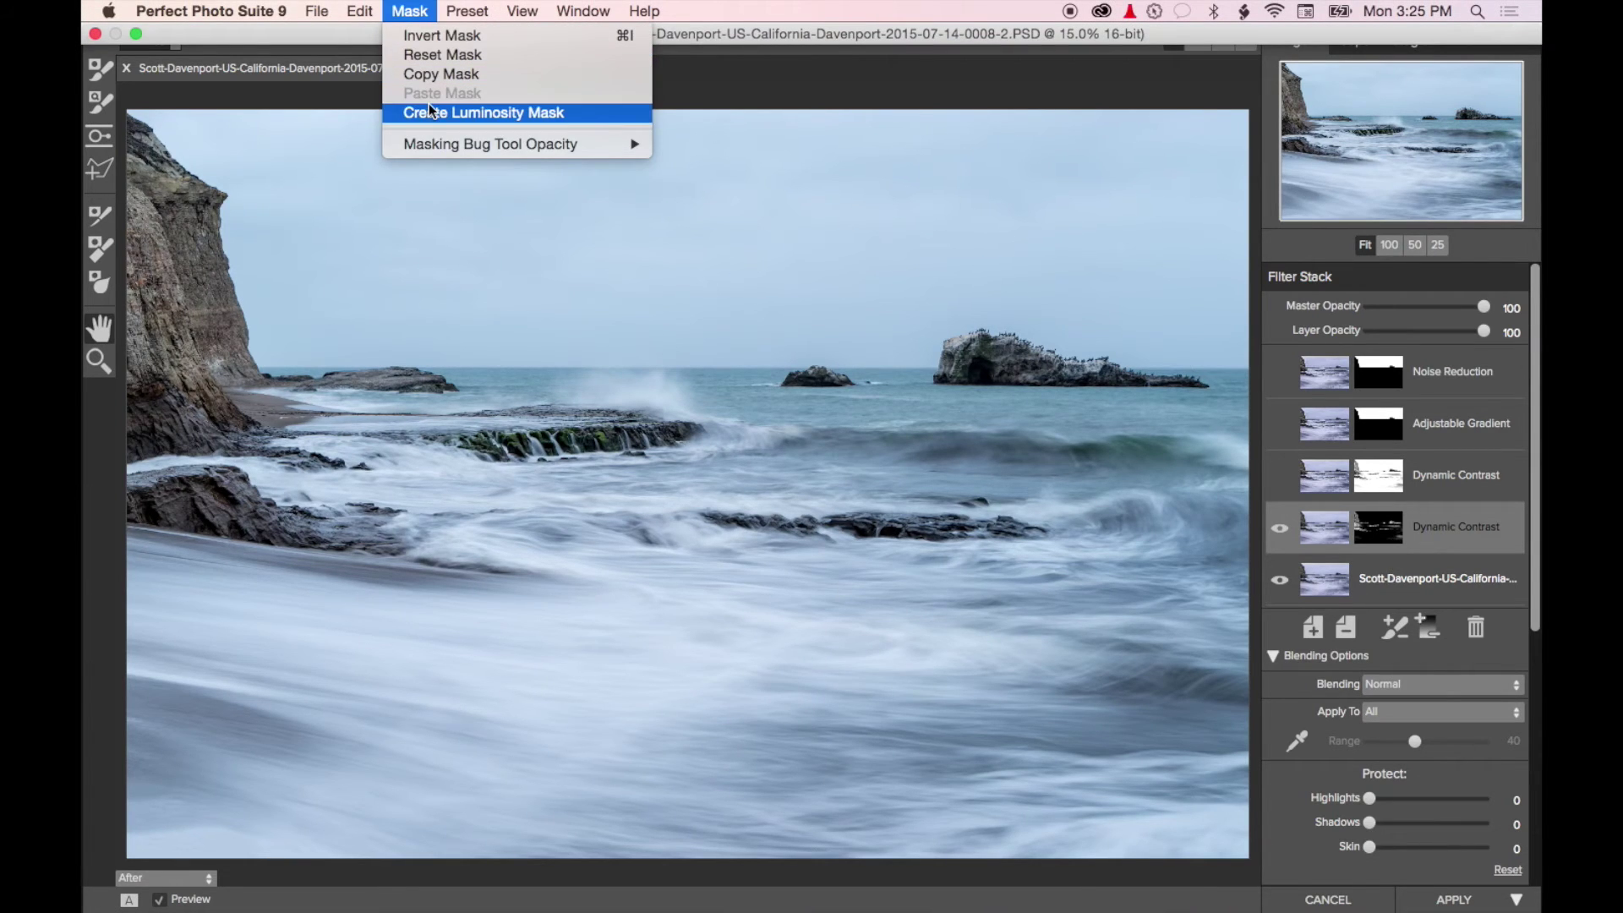
{"action": "left_click", "coordinate": [763, 38]}
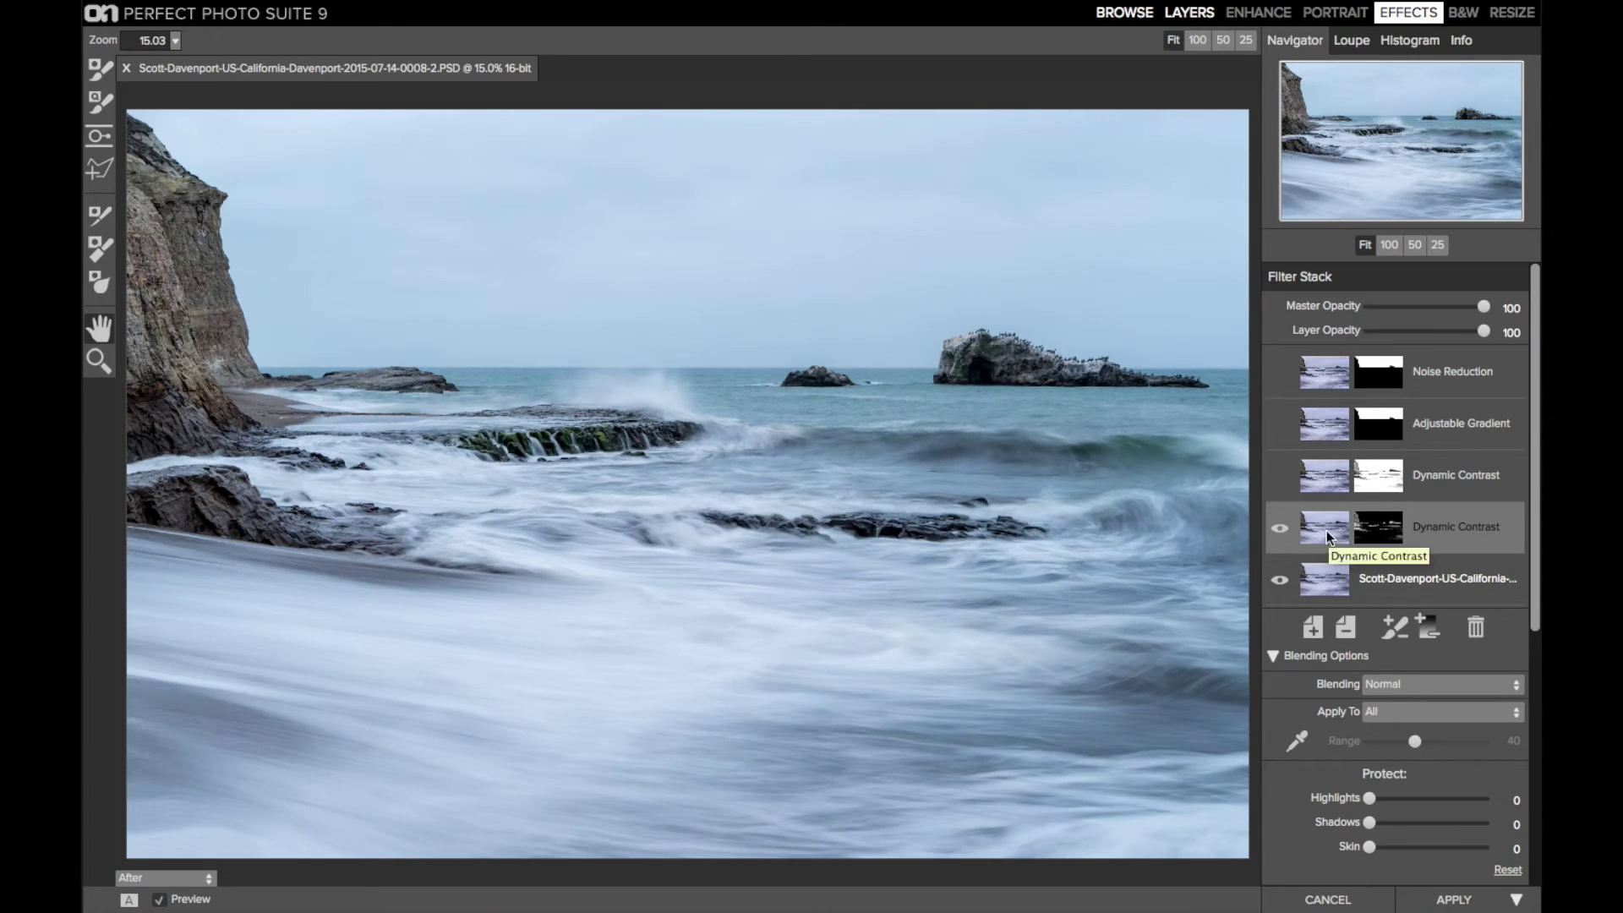
Inspect the lower Dynamic Contrast filter's mask with the red overlay and compare the photo with the filter off and on.
{"action": "key", "text": "ctrl+m"}
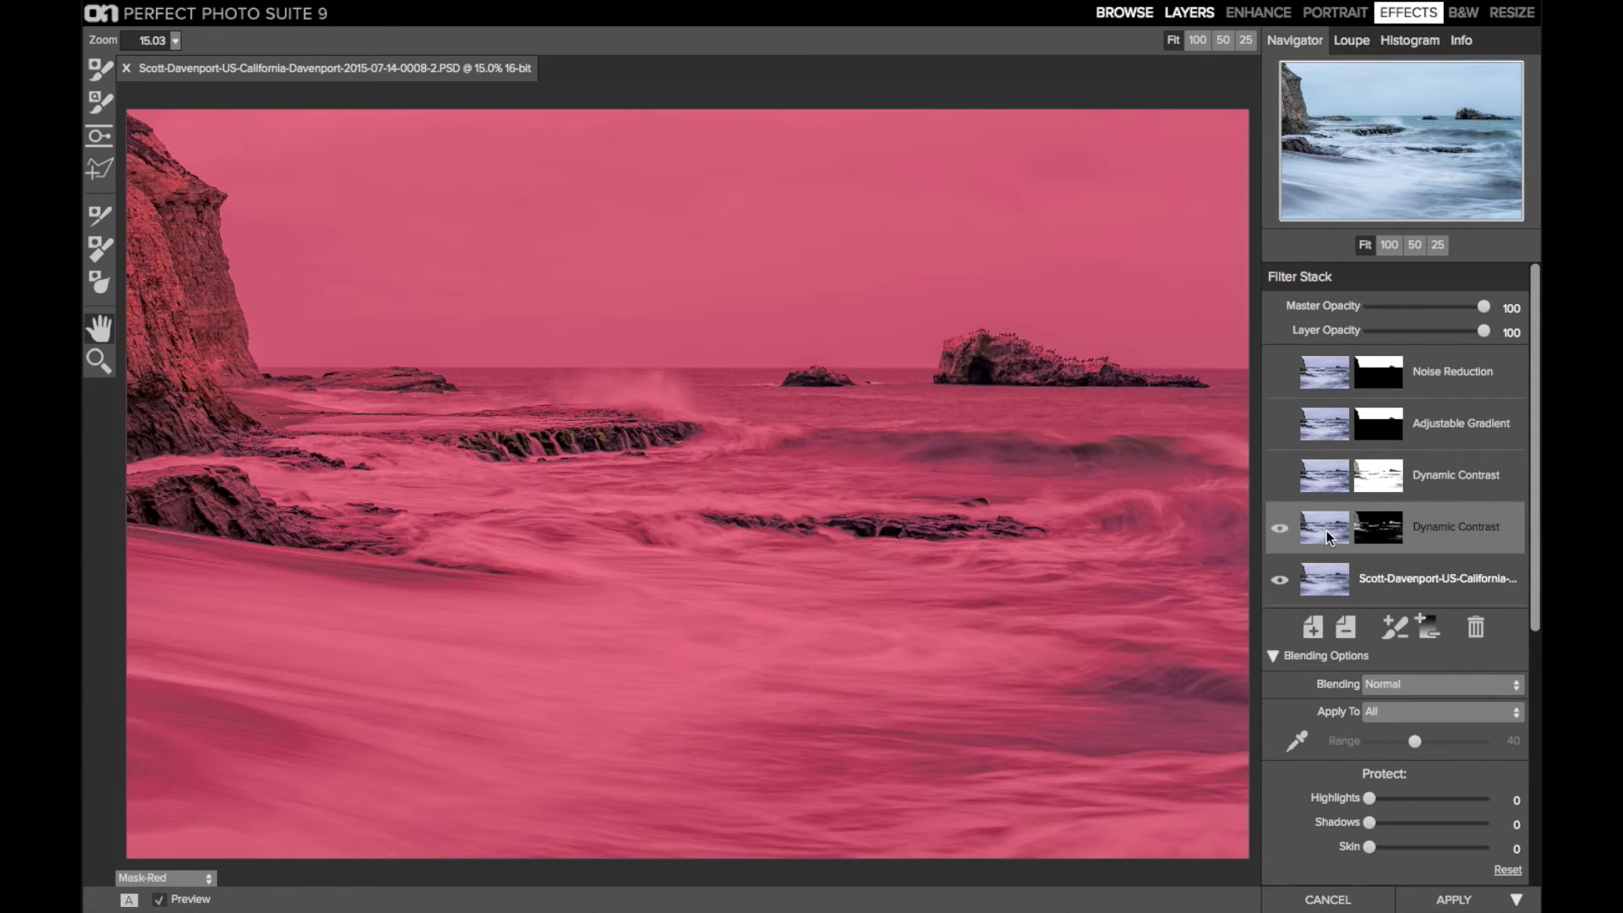
{"action": "key", "text": "o"}
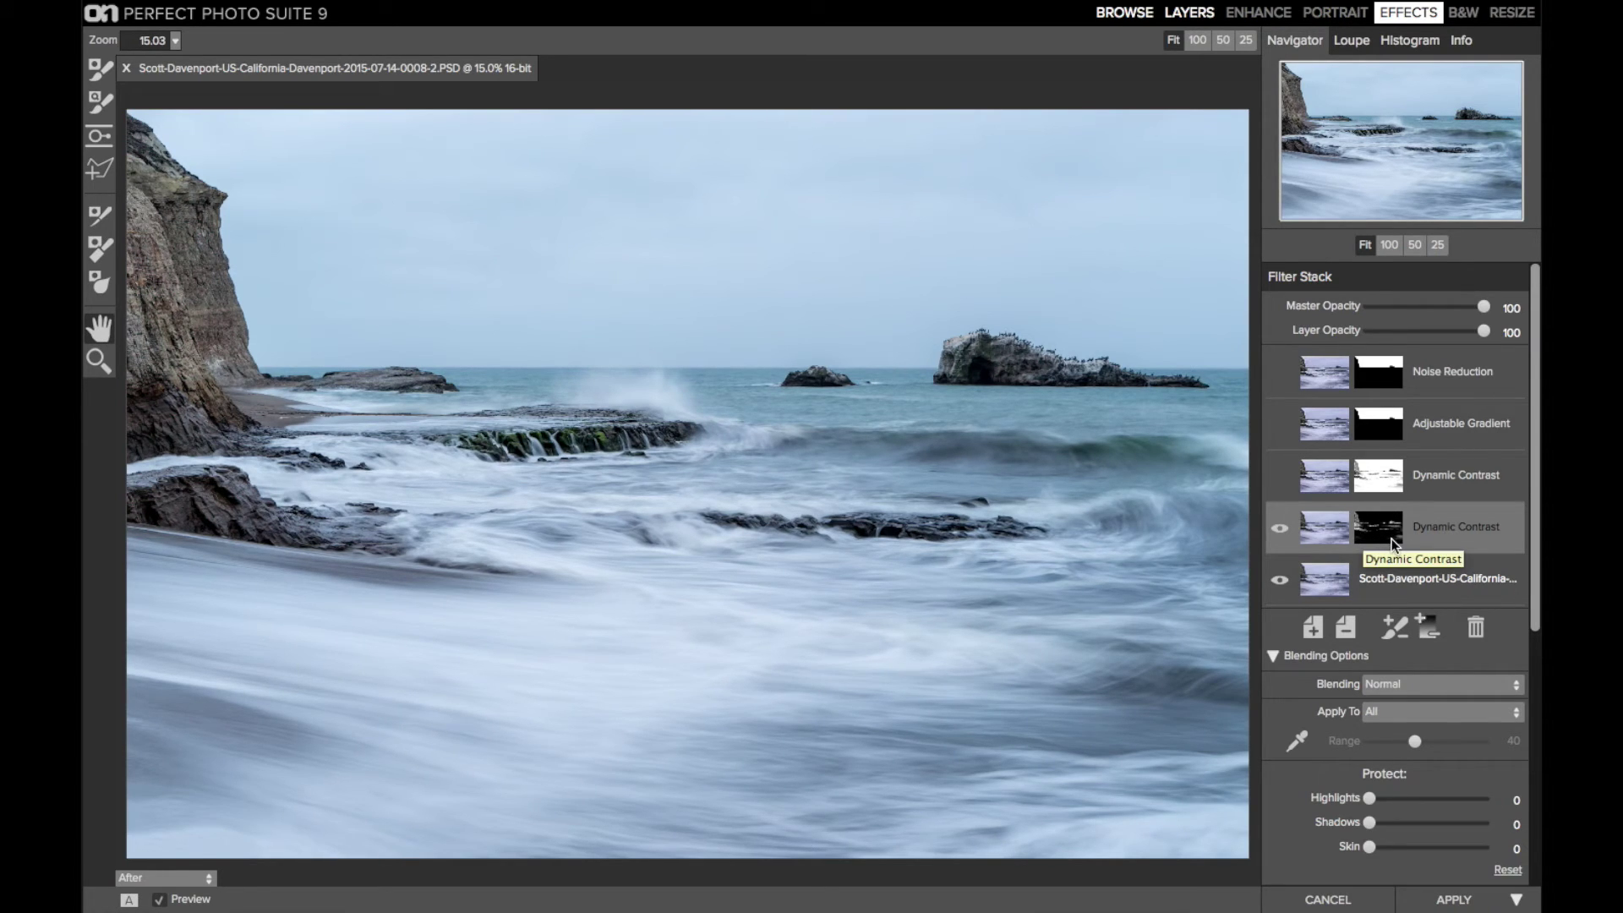
{"action": "left_click", "coordinate": [1279, 530]}
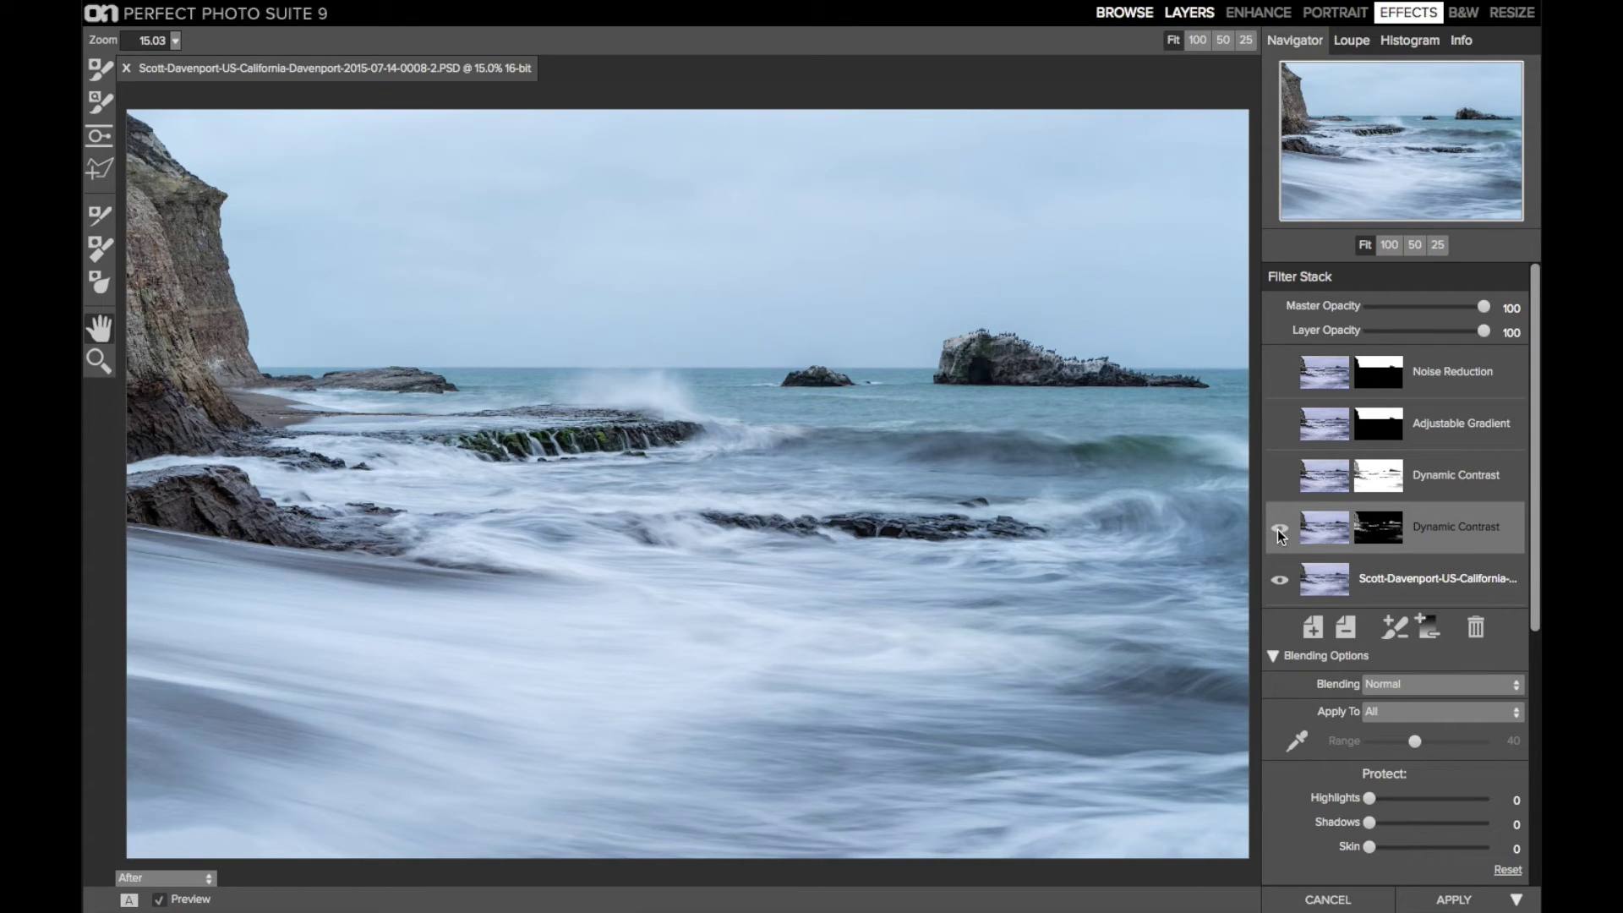
{"action": "left_click", "coordinate": [1279, 529]}
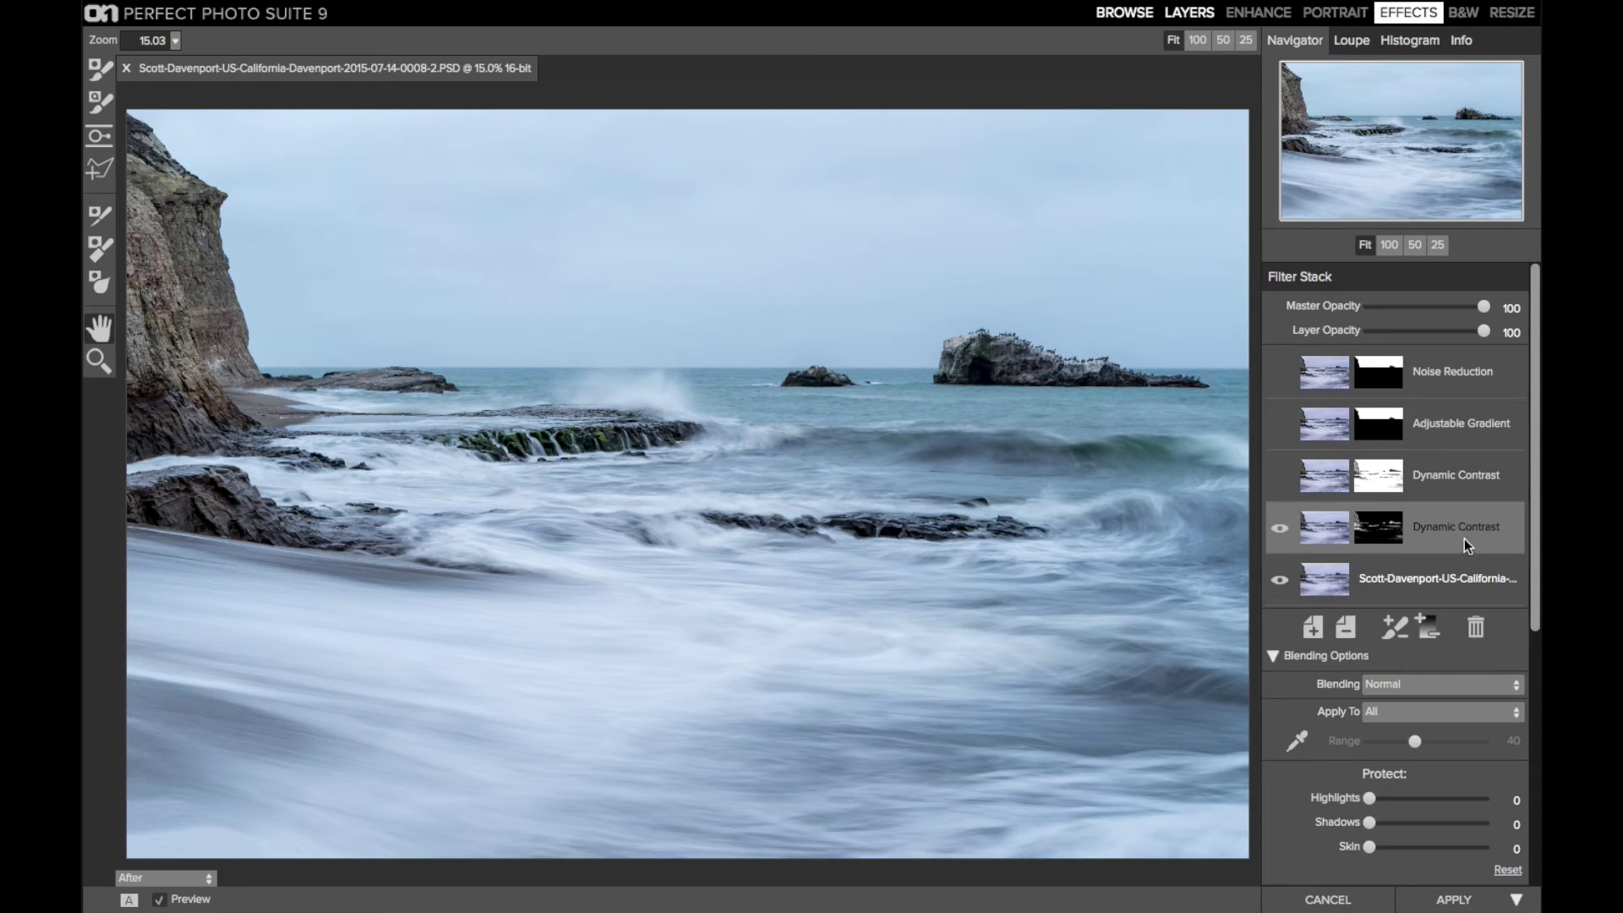
Collapse the blending options and review the lower Dynamic Contrast filter's detail settings.
{"action": "left_click", "coordinate": [1272, 657]}
{"action": "scroll", "coordinate": [1383, 678], "scroll_direction": "down", "scroll_amount": 5}
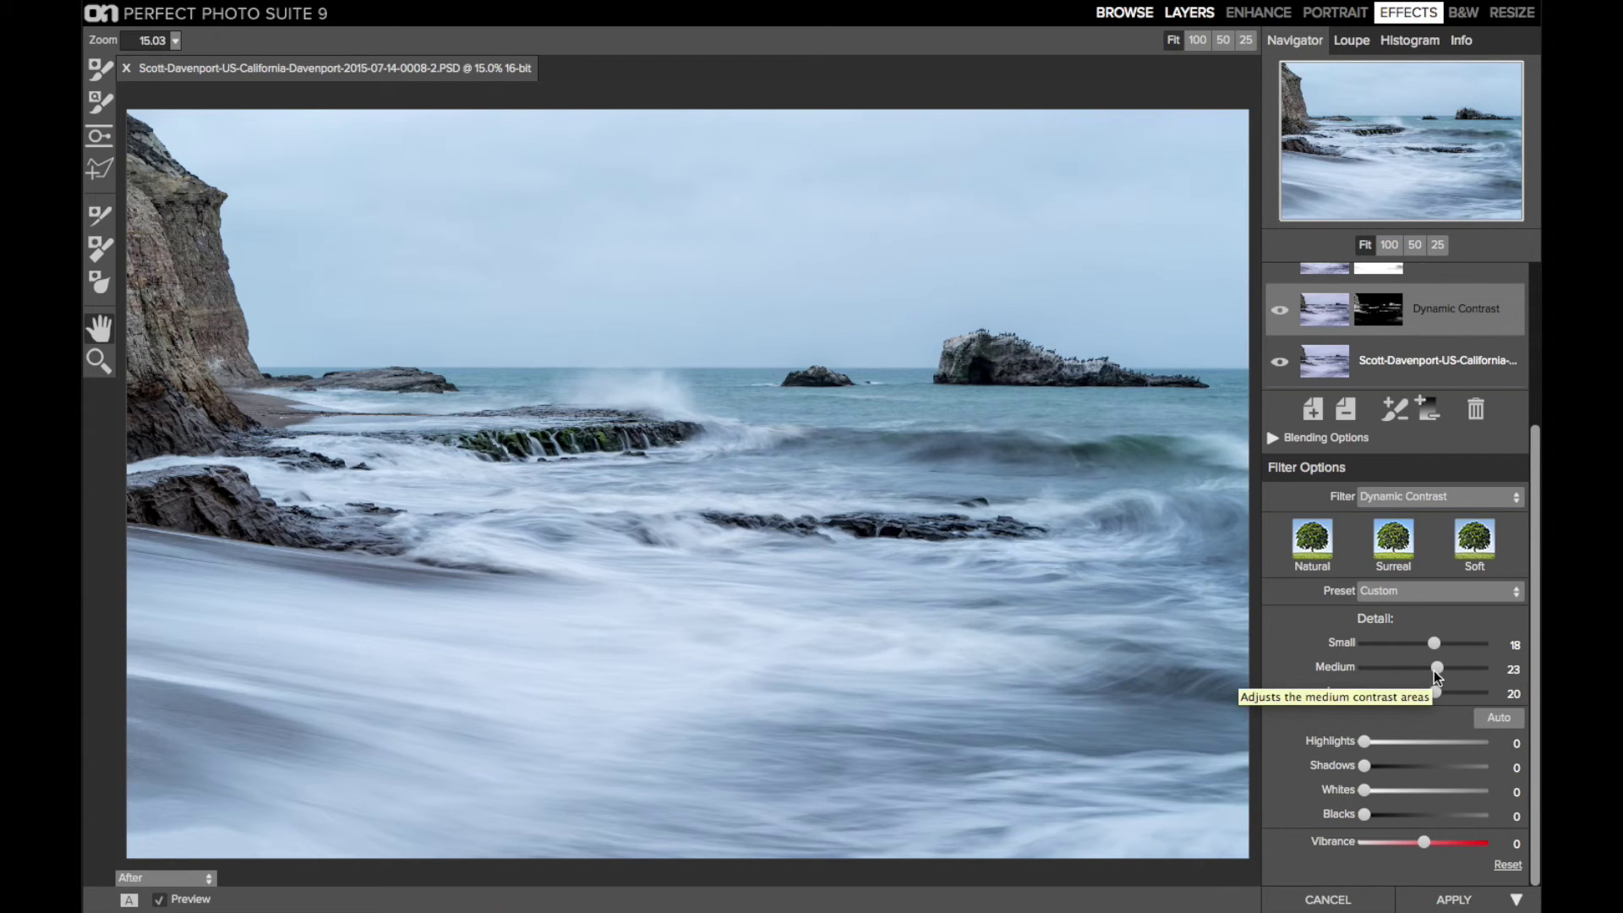
{"action": "scroll", "coordinate": [1437, 674], "scroll_direction": "up", "scroll_amount": 5}
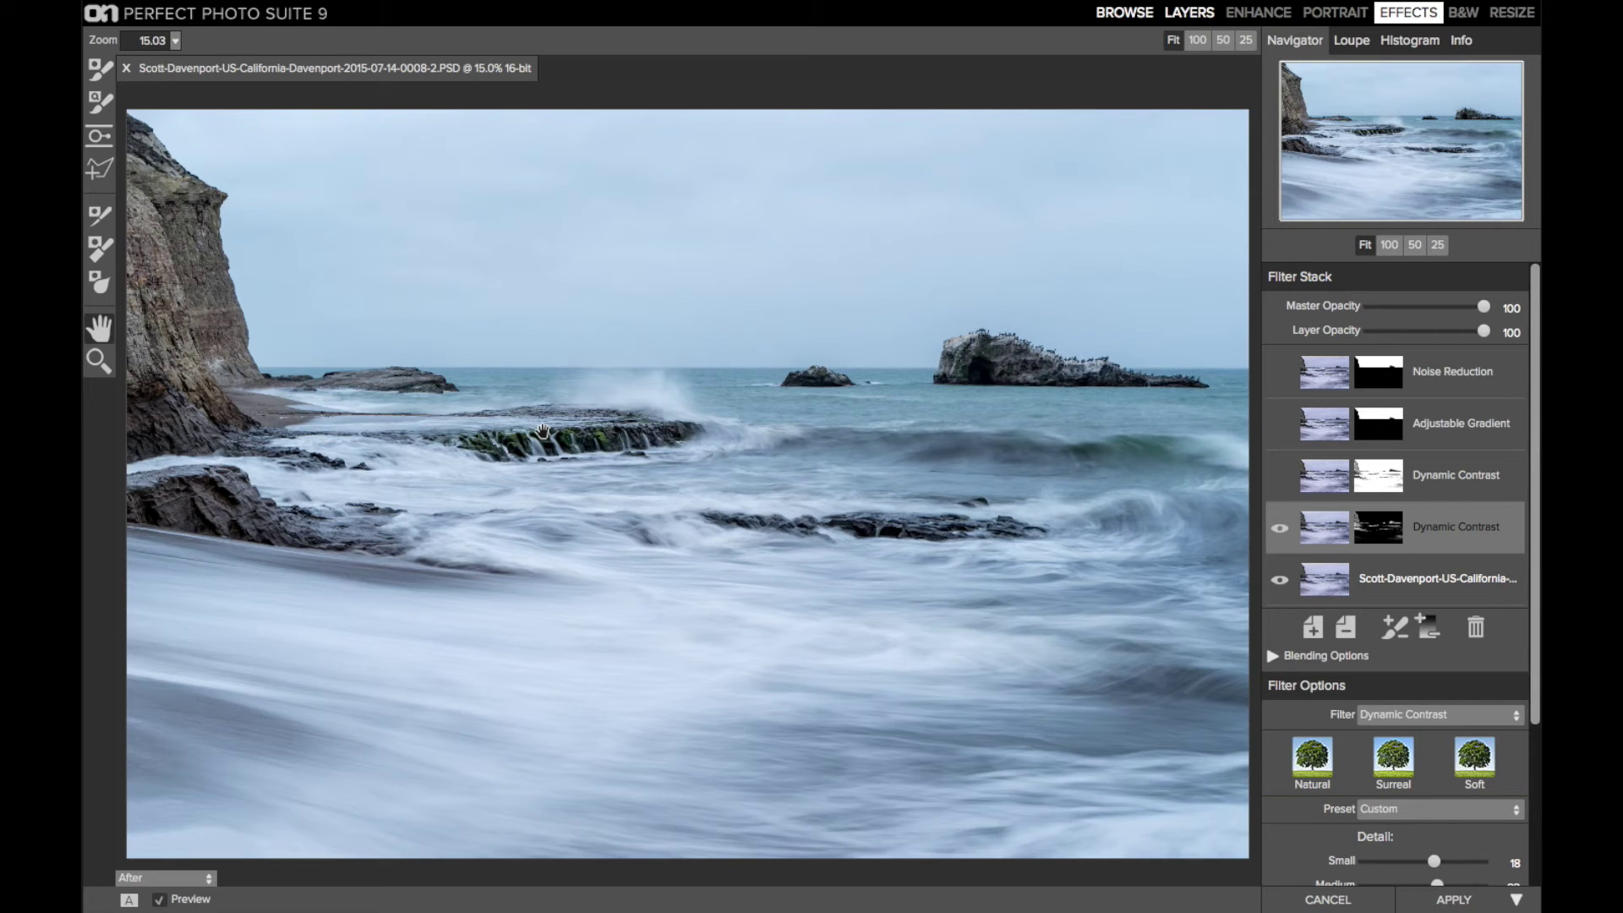
Show the upper Dynamic Contrast filter and examine its mask overlay and detail settings.
{"action": "left_click", "coordinate": [1443, 486]}
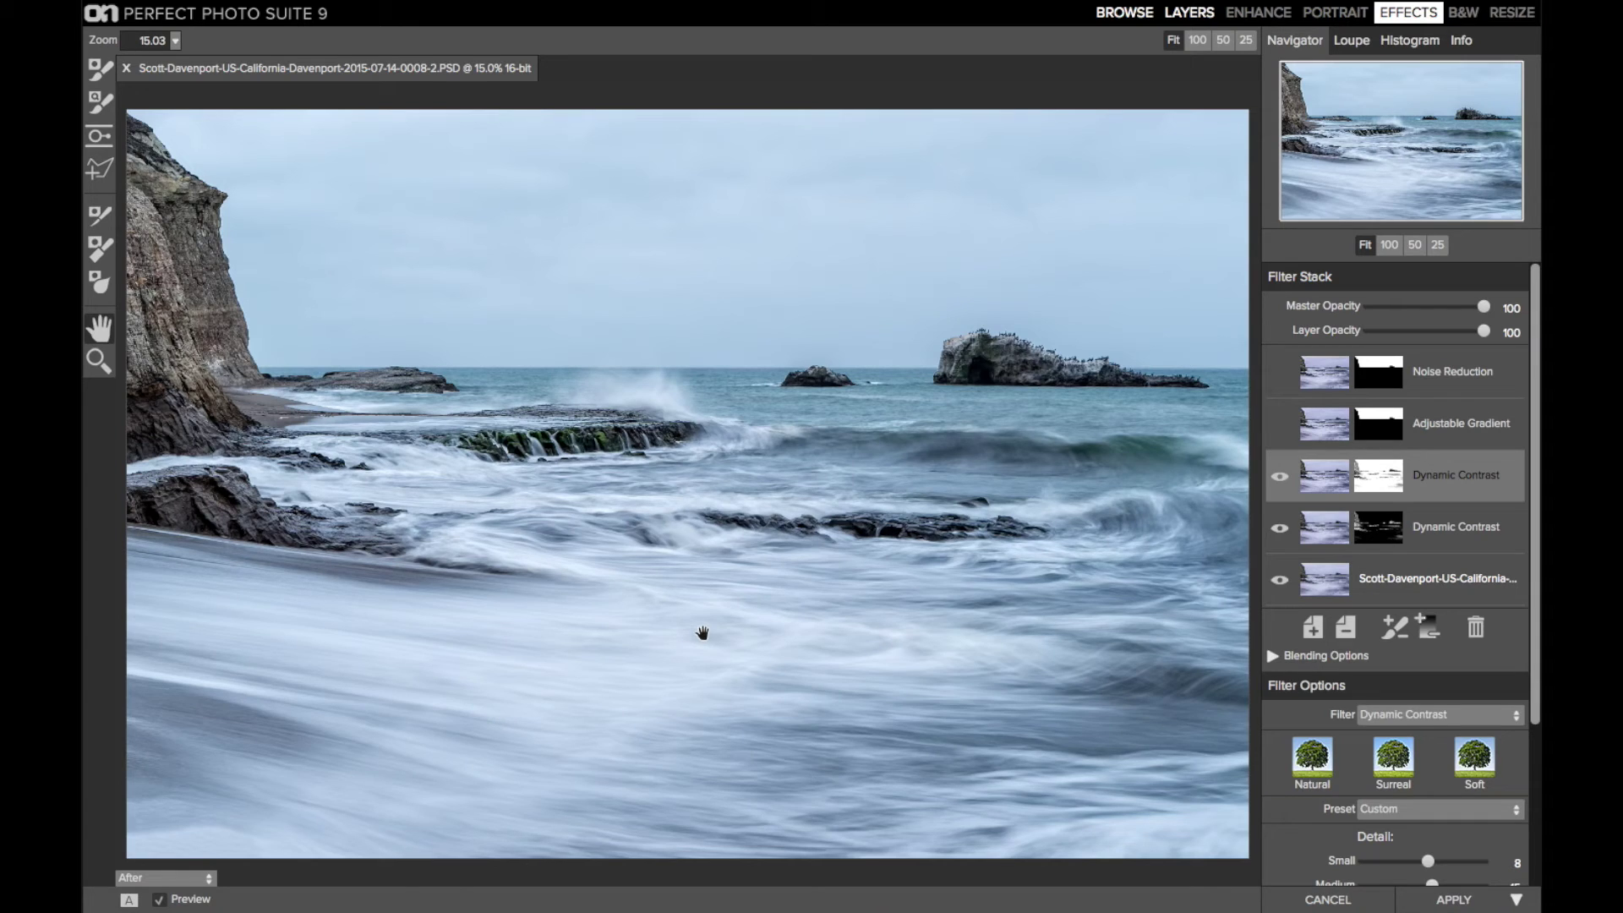
{"action": "key", "text": "ctrl+m"}
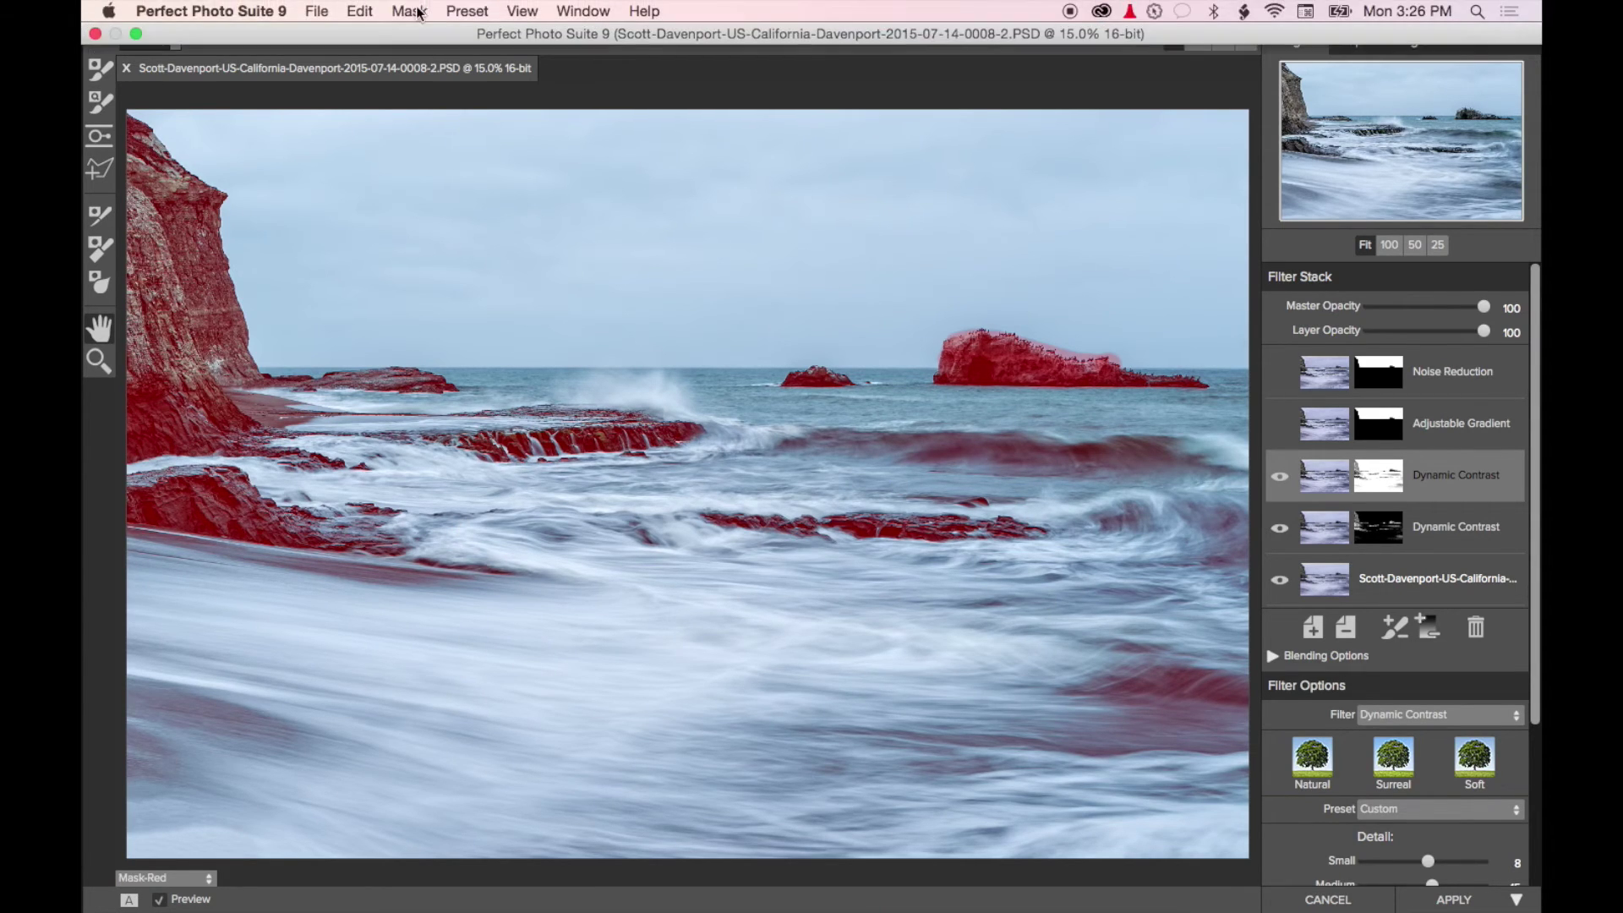
{"action": "left_click", "coordinate": [411, 11]}
{"action": "left_click", "coordinate": [764, 82]}
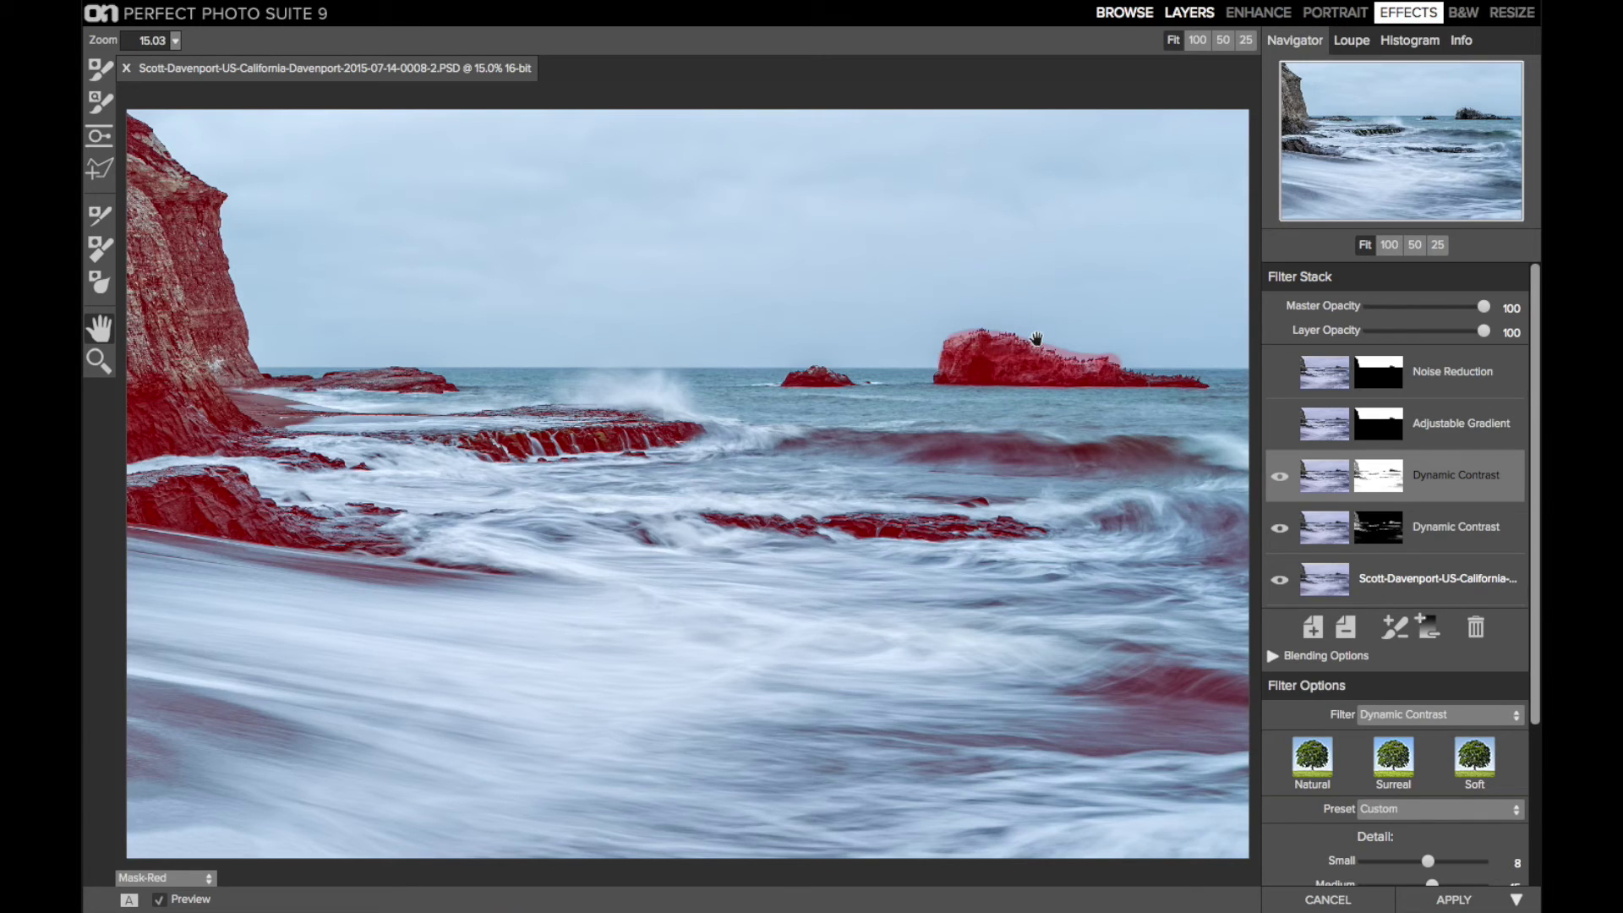
{"action": "key", "text": "o"}
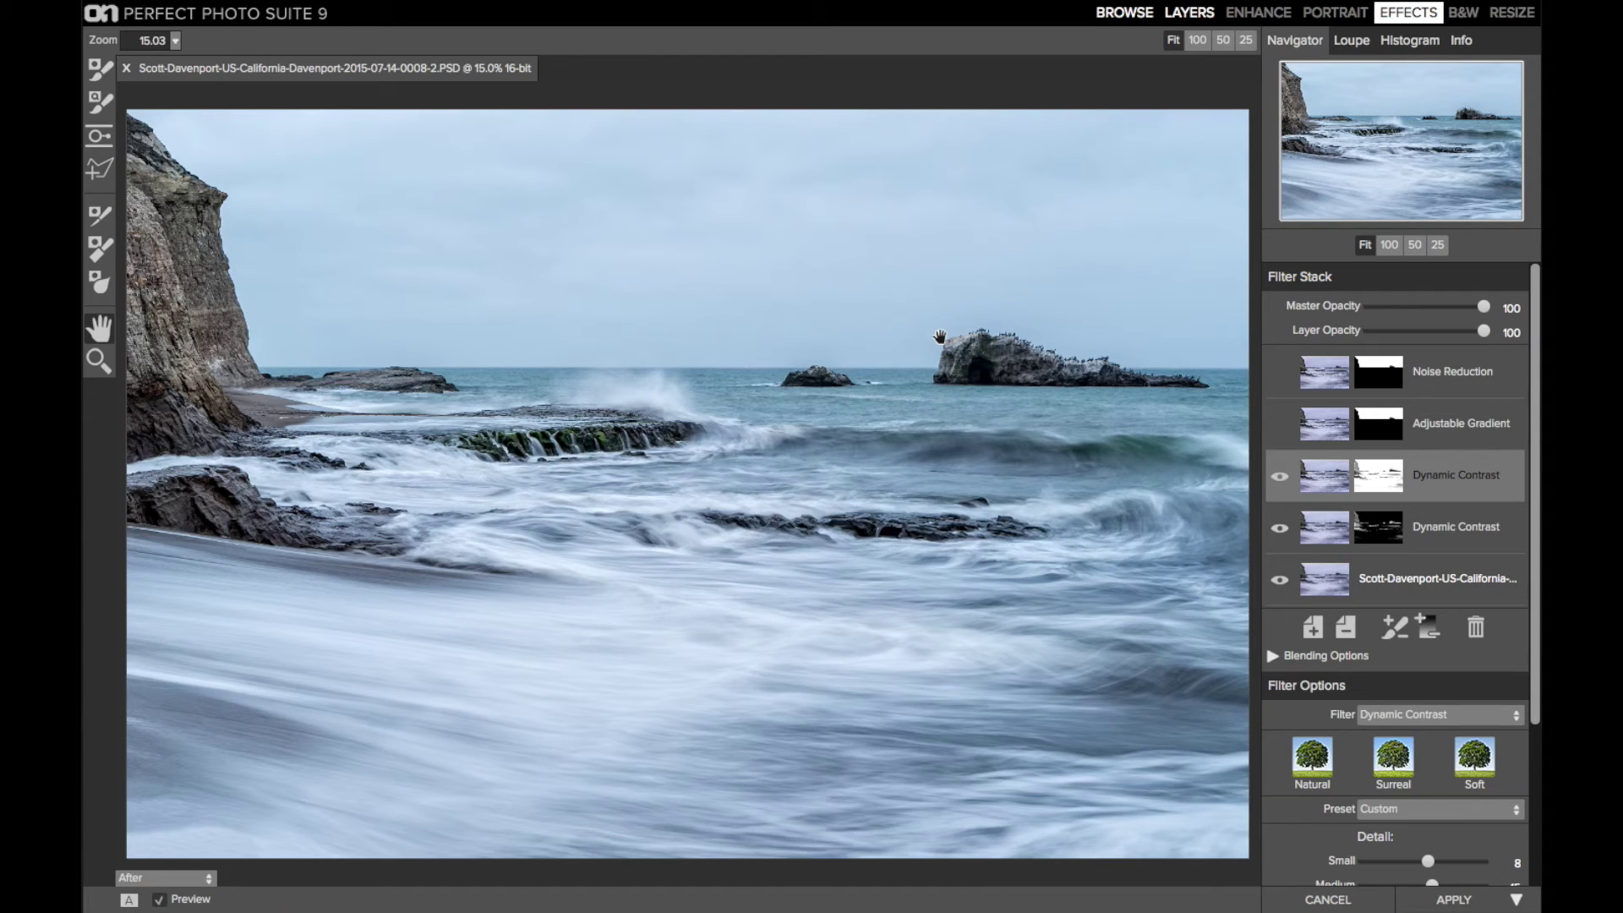
{"action": "scroll", "coordinate": [1355, 575], "scroll_direction": "down", "scroll_amount": 5}
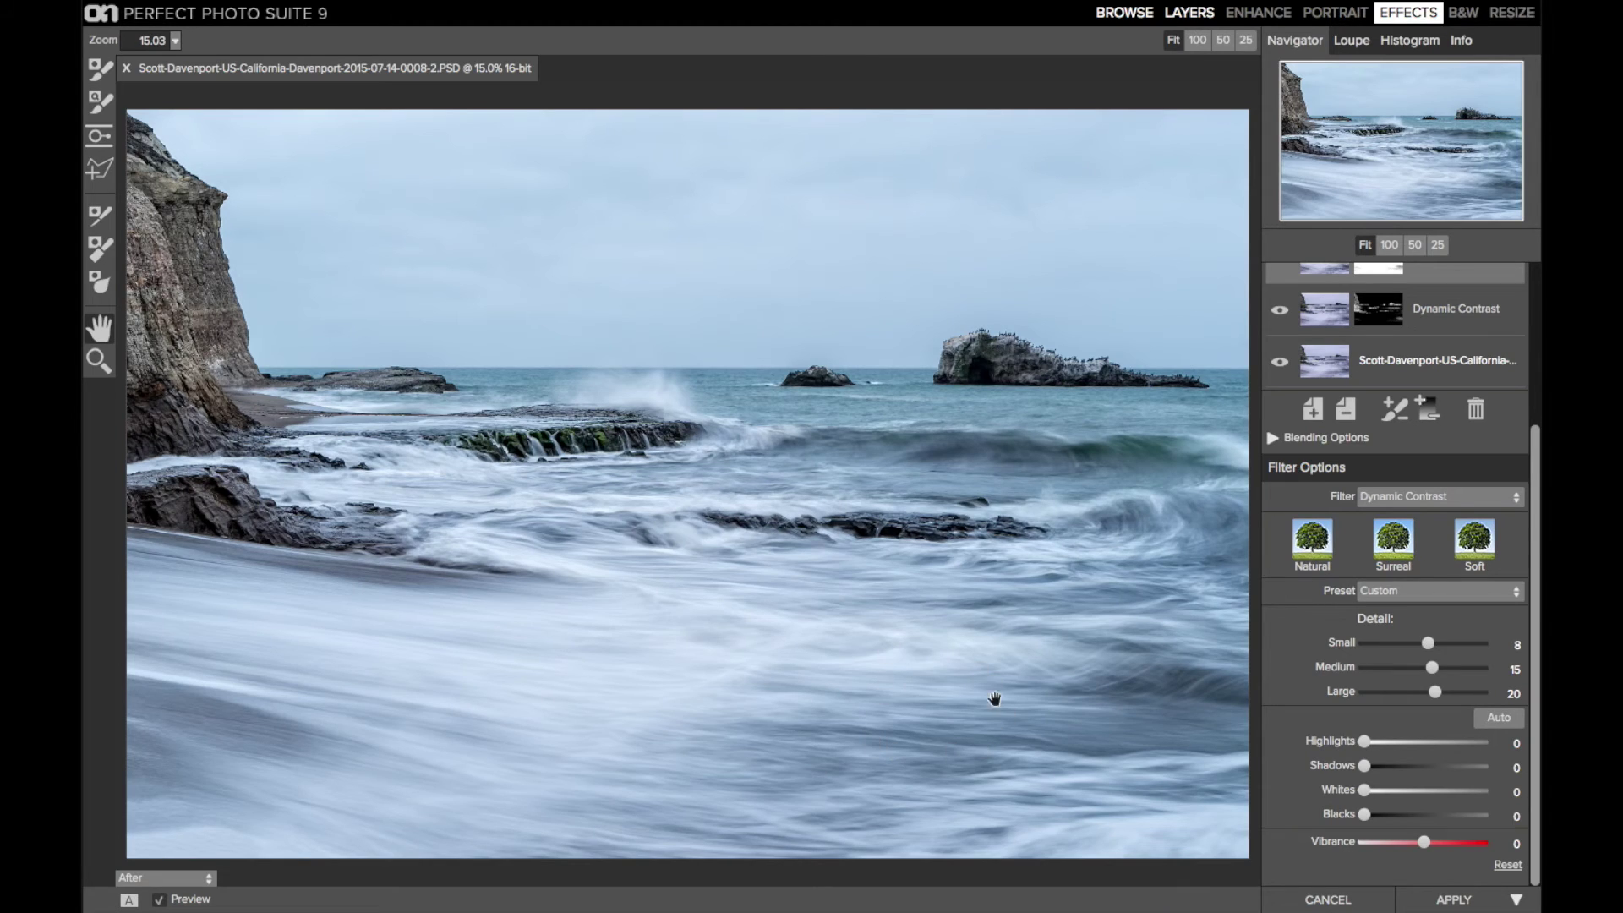
{"action": "scroll", "coordinate": [1494, 438], "scroll_direction": "up", "scroll_amount": 3}
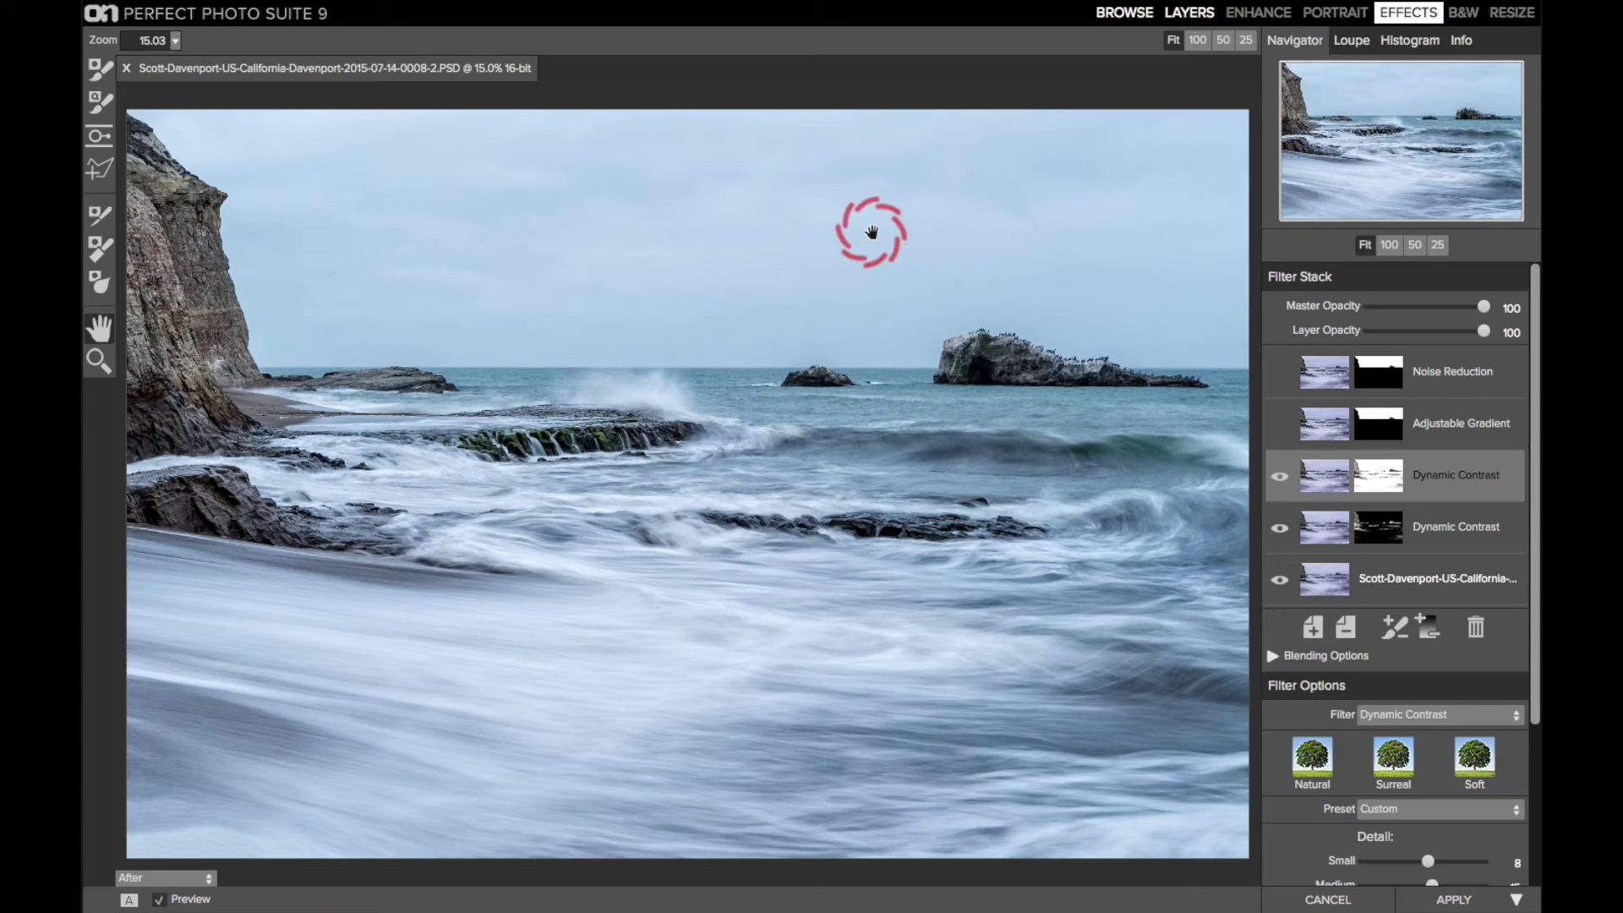
Show the Adjustable Gradient filter and examine its tone settings and, with the masking brush active, its mask overlay.
{"action": "left_click", "coordinate": [1466, 436]}
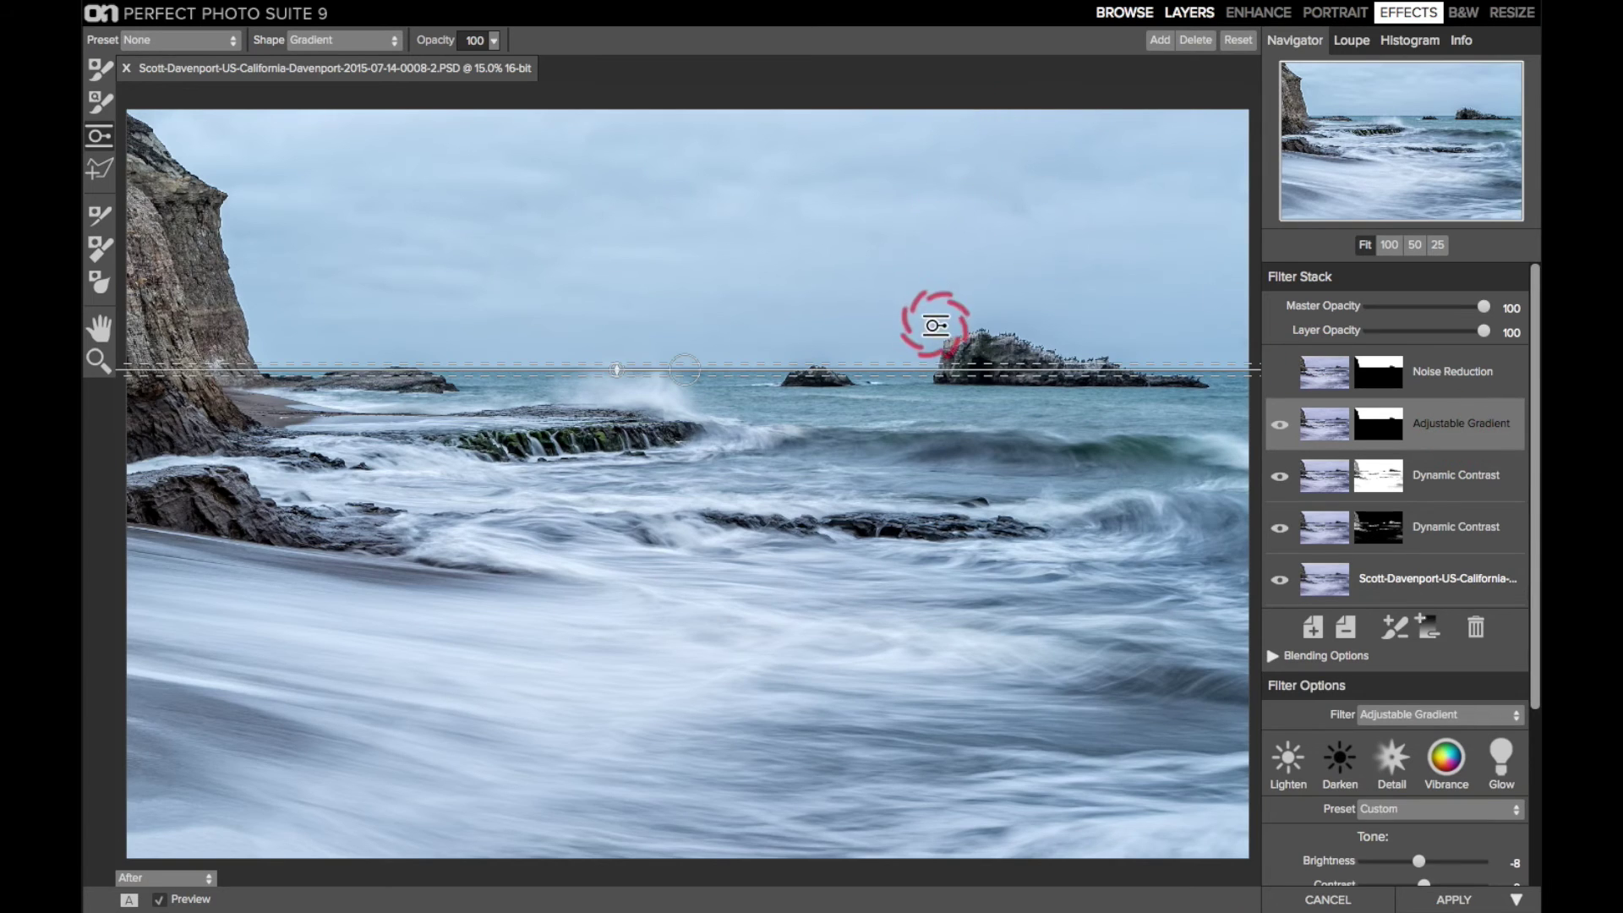
{"action": "scroll", "coordinate": [1353, 660], "scroll_direction": "down", "scroll_amount": 5}
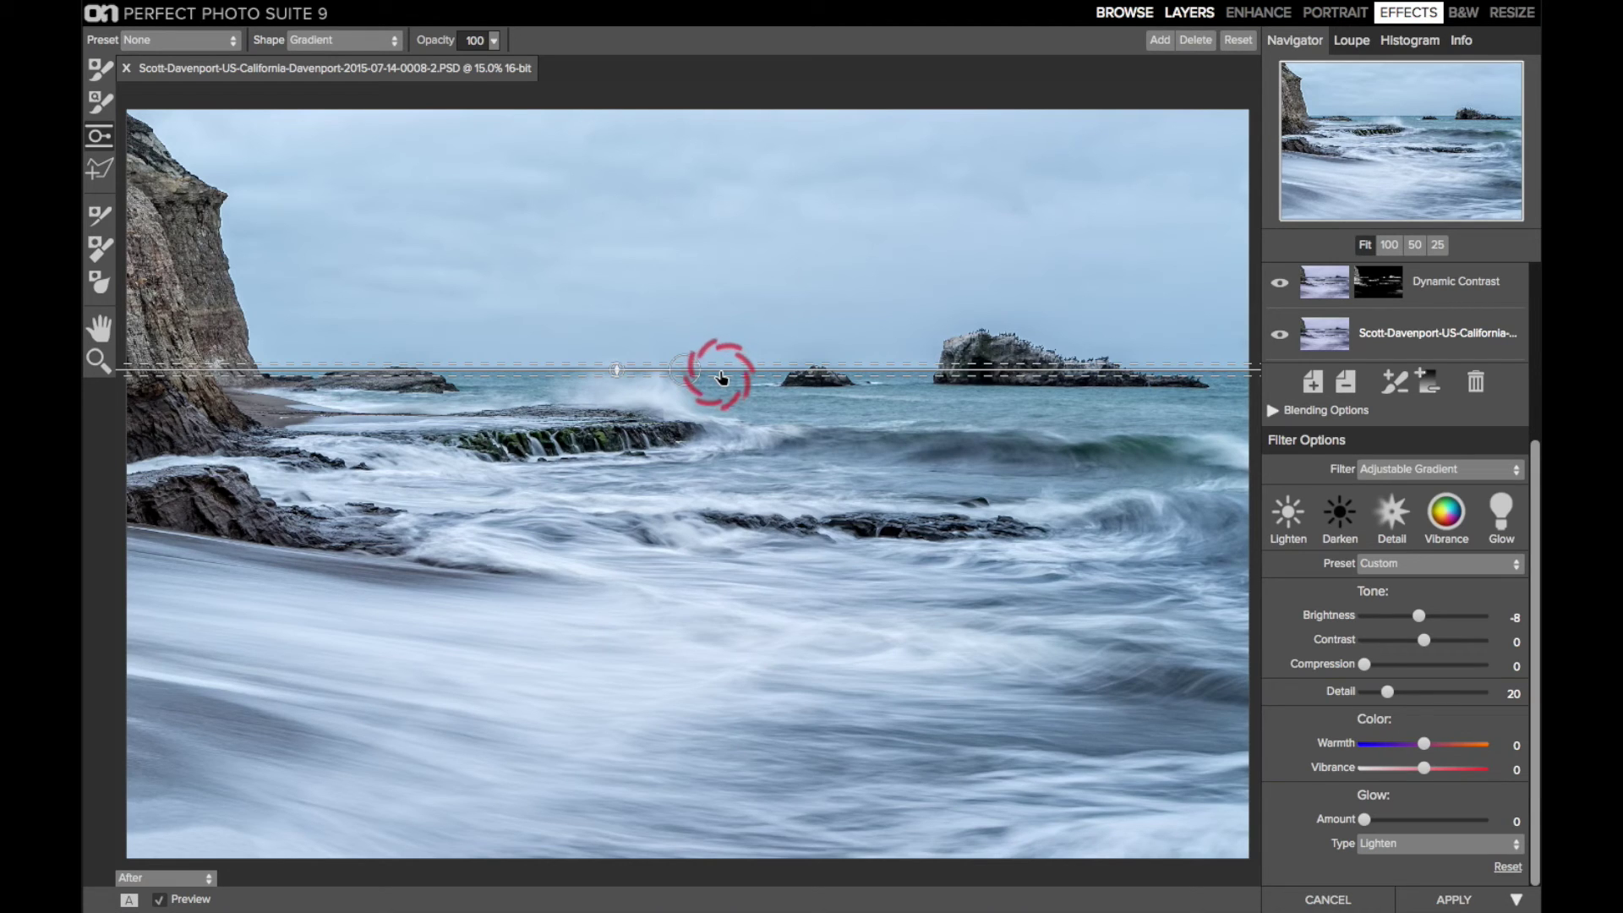
{"action": "left_click", "coordinate": [100, 94]}
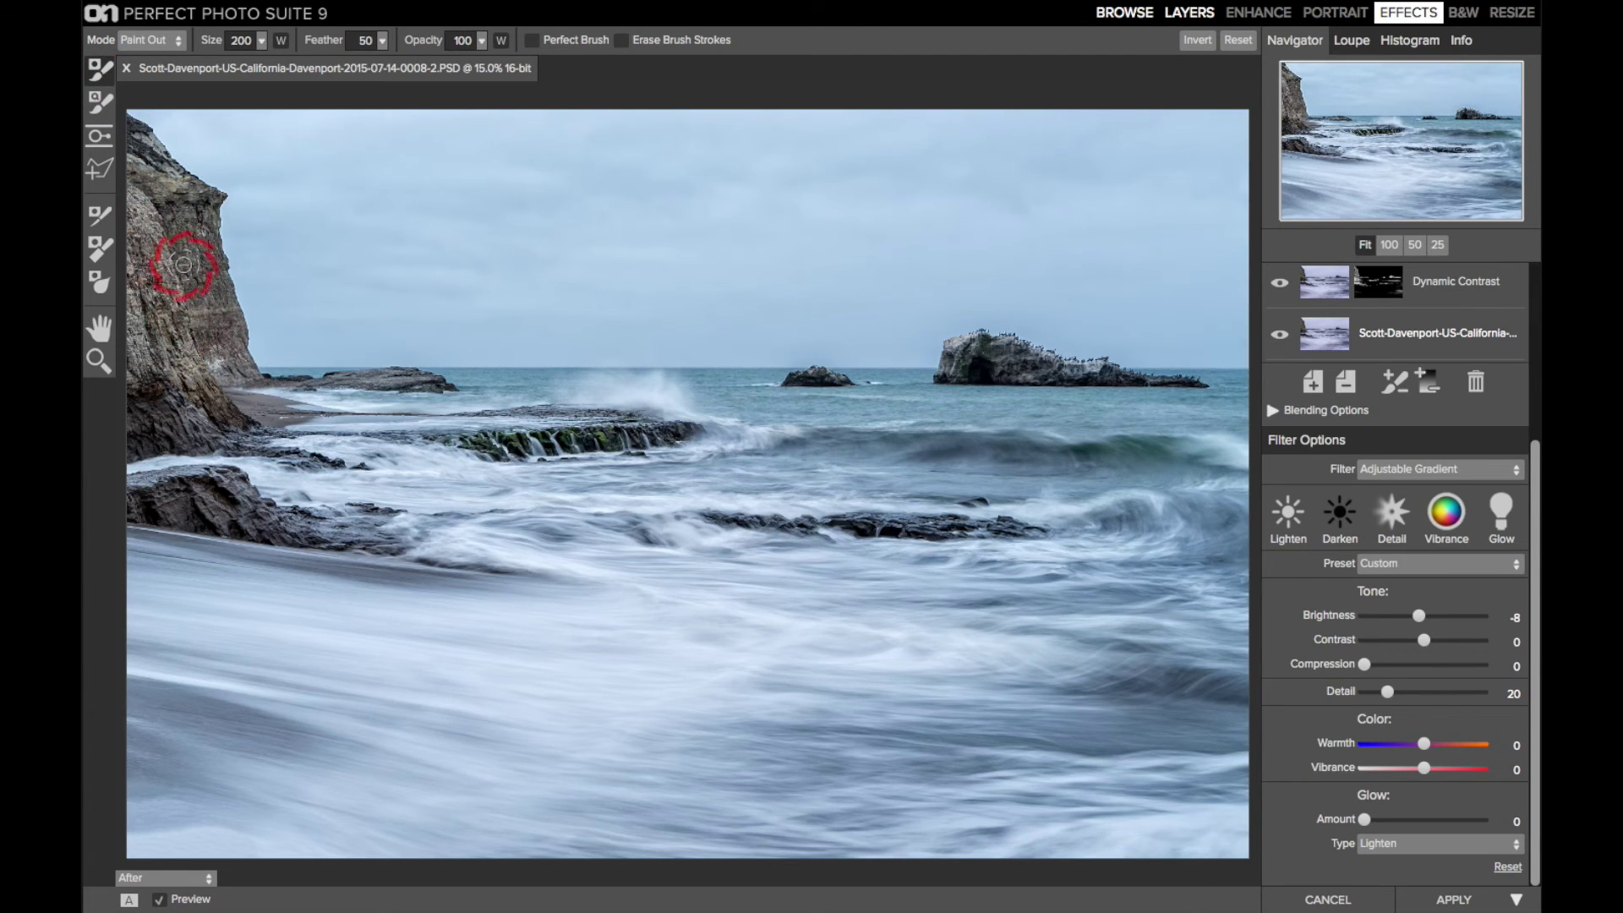
{"action": "key", "text": "super+m"}
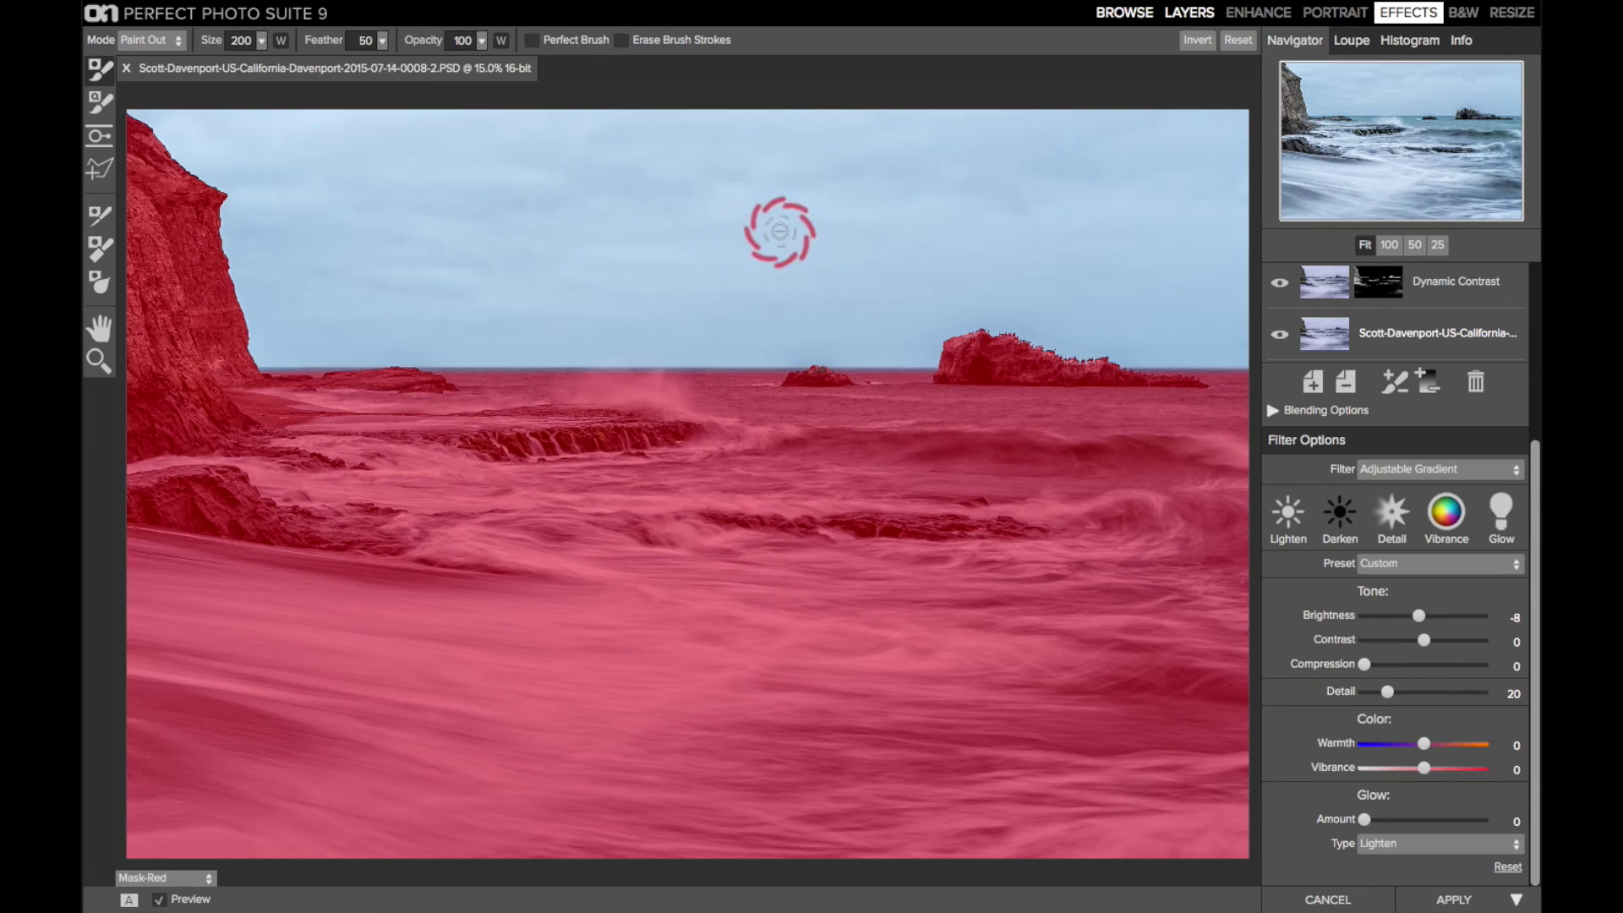
{"action": "key", "text": "super+m"}
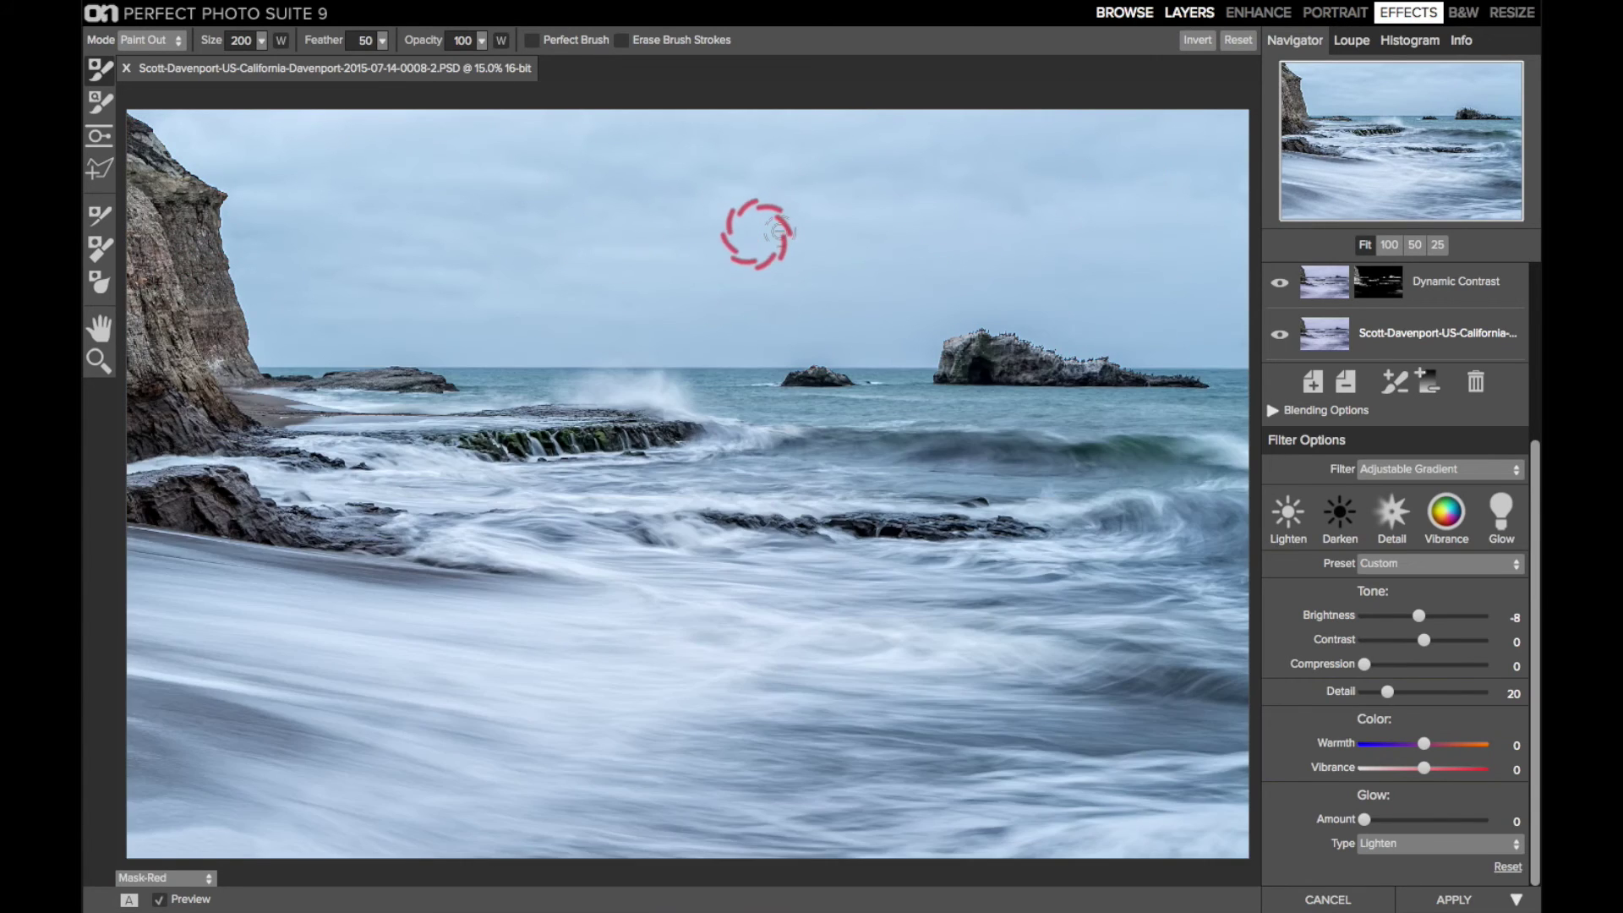
Show the Noise Reduction filter and examine its gradient mask along the horizon and its noise settings.
{"action": "scroll", "coordinate": [1372, 394], "scroll_direction": "up", "scroll_amount": 5}
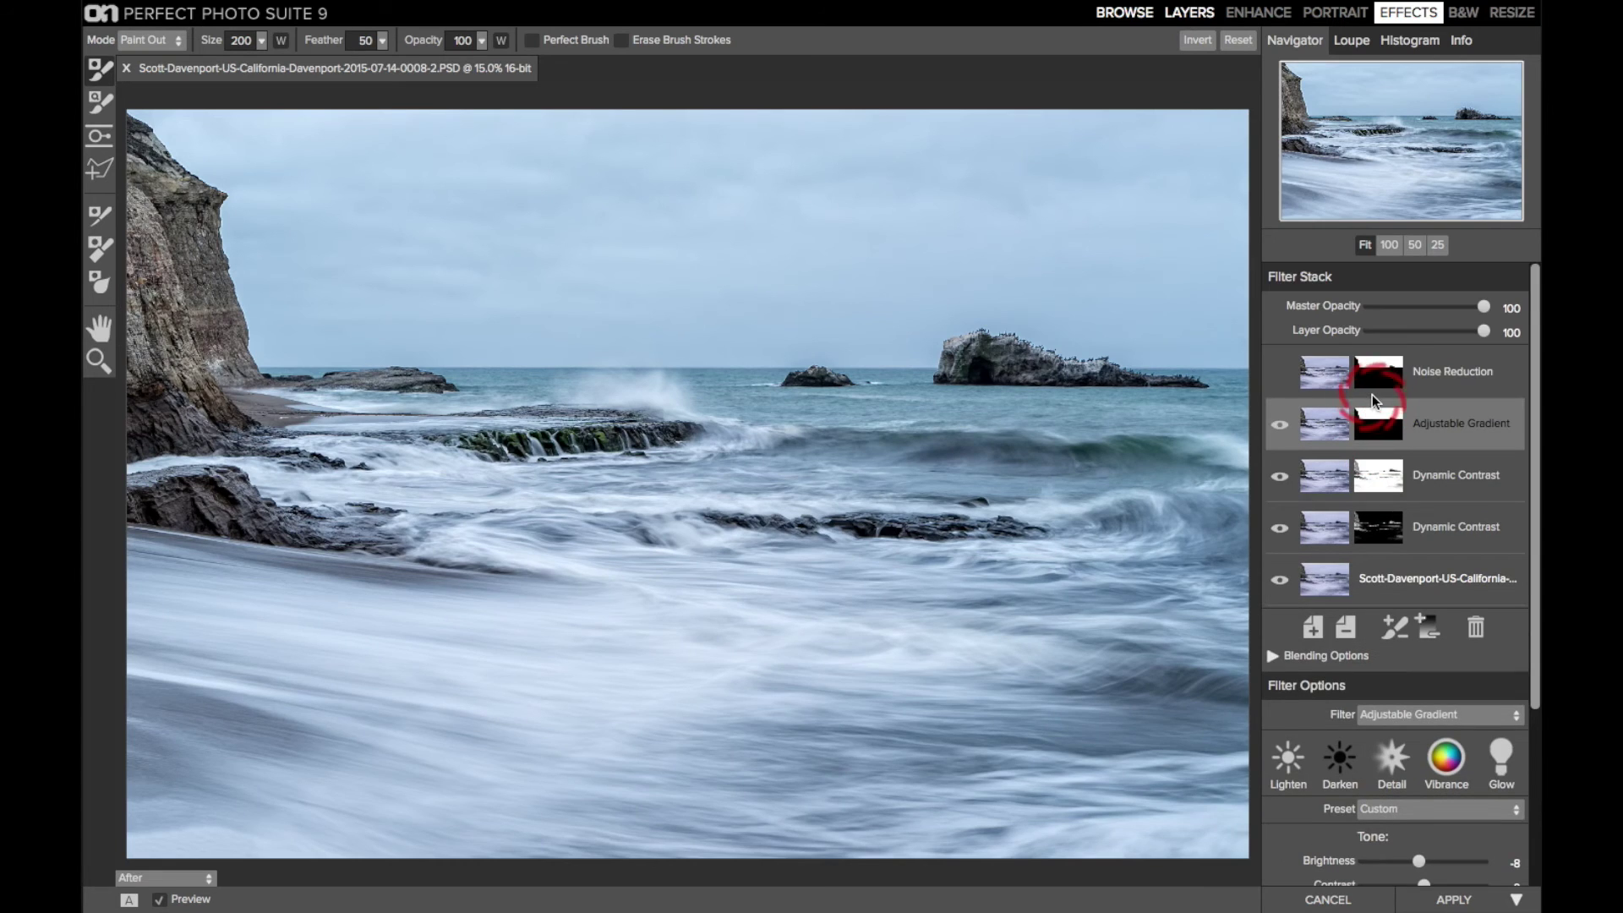
{"action": "left_click", "coordinate": [1429, 377]}
{"action": "left_click_drag", "start_coordinate": [1429, 377], "coordinate": [1461, 425]}
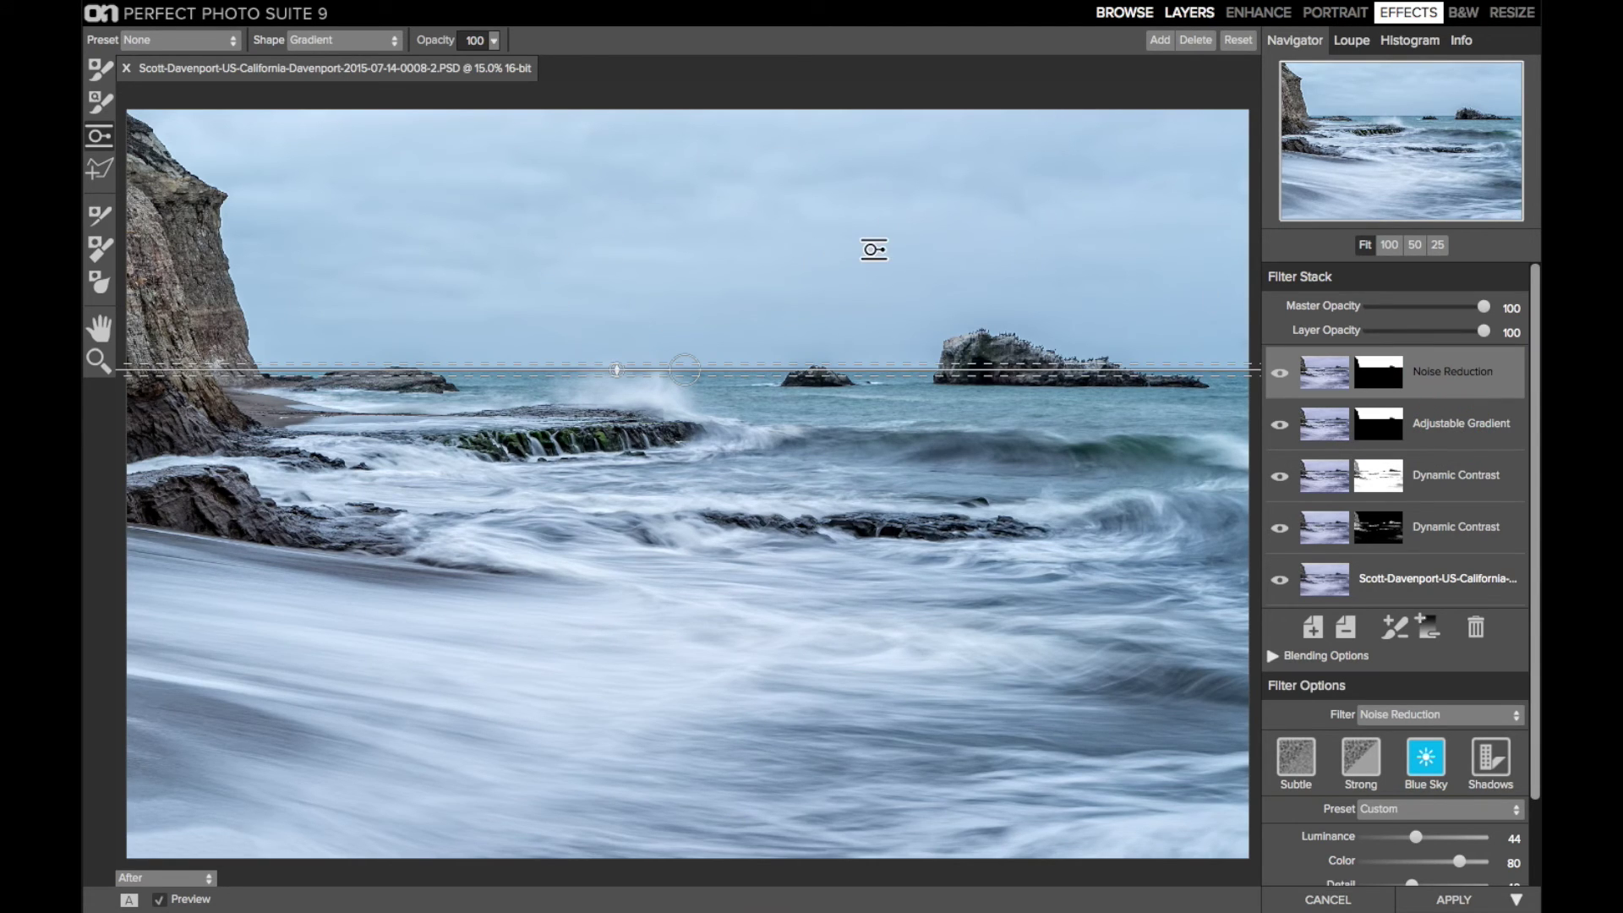
{"action": "scroll", "coordinate": [1306, 668], "scroll_direction": "down", "scroll_amount": 2}
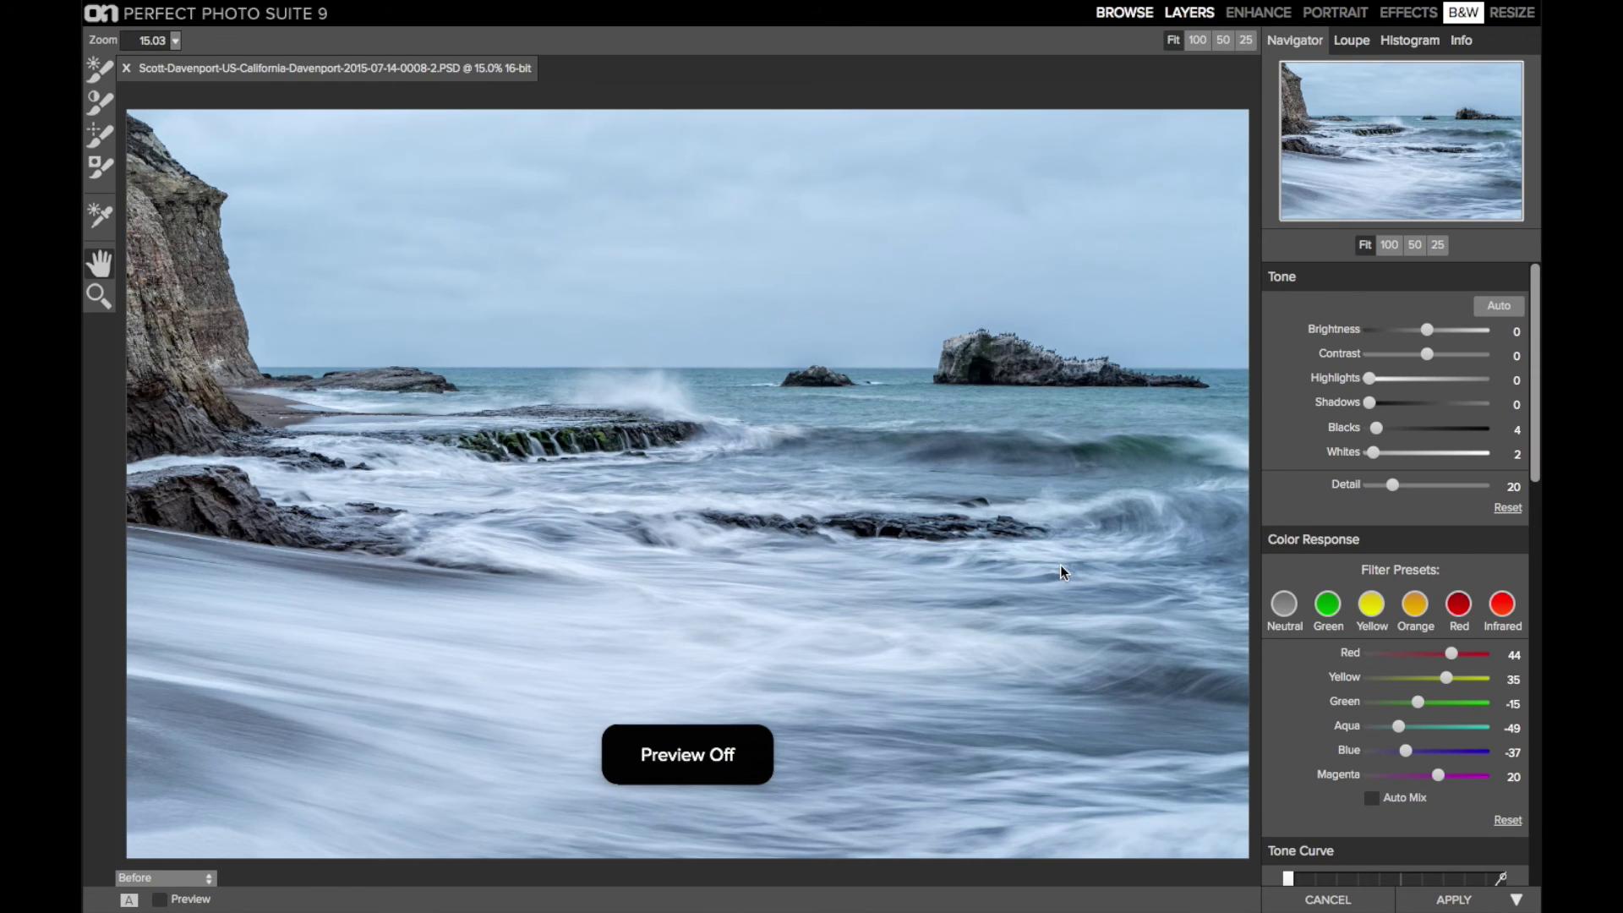
Turn the black-and-white preview on and expand the Hollywood Portrait category of the on1 Presets.
{"action": "key", "text": "ctrl+p"}
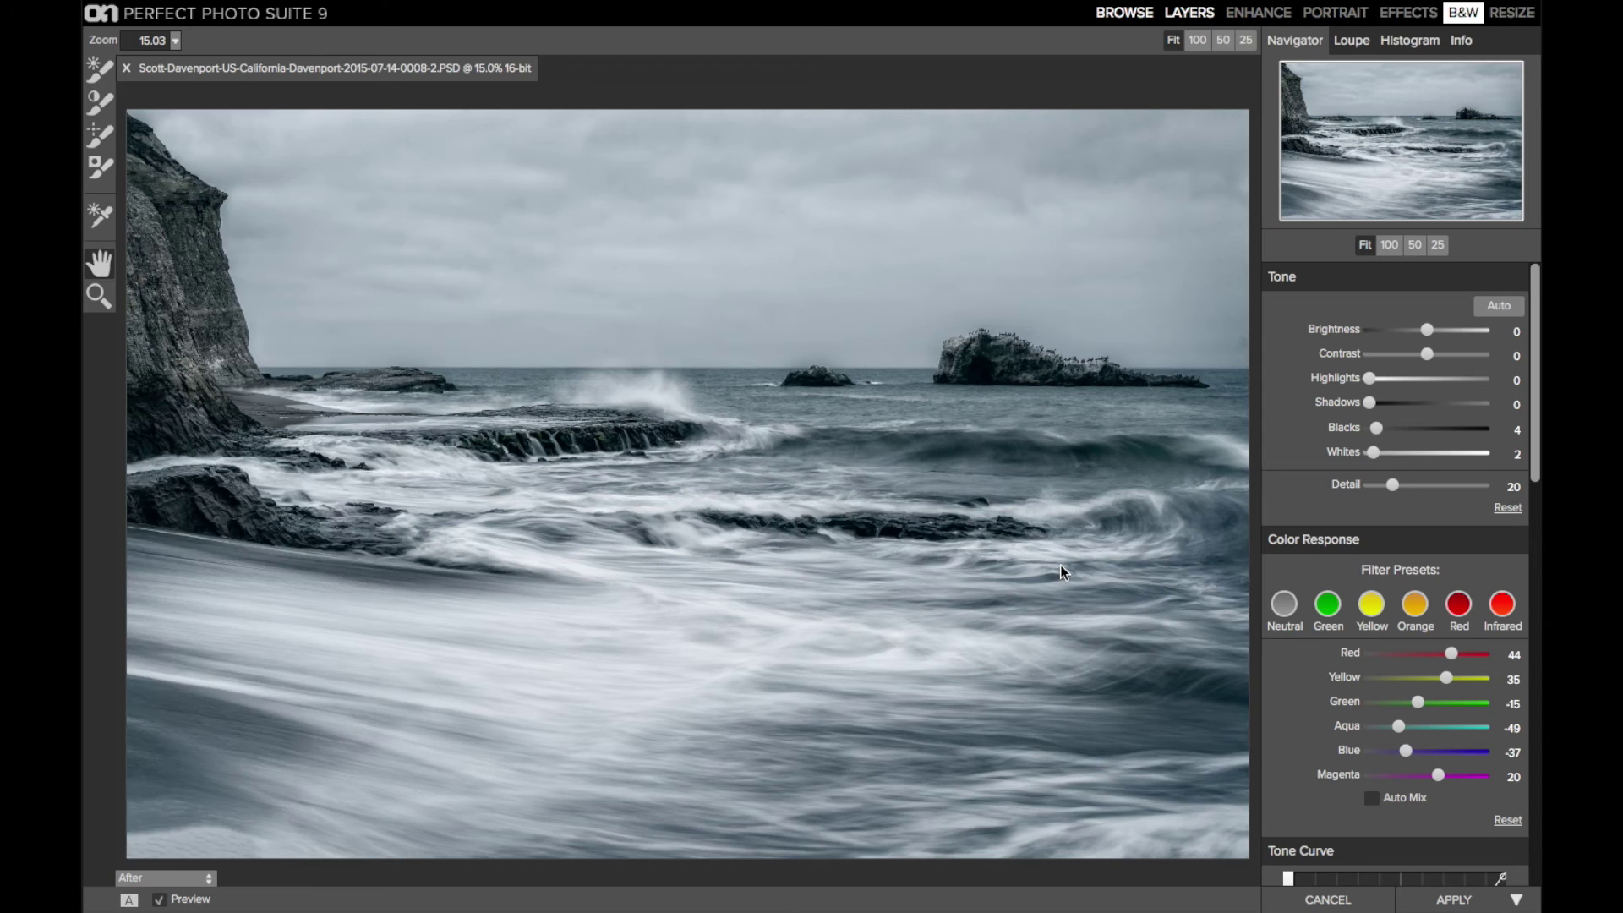
{"action": "key", "text": "super+Left"}
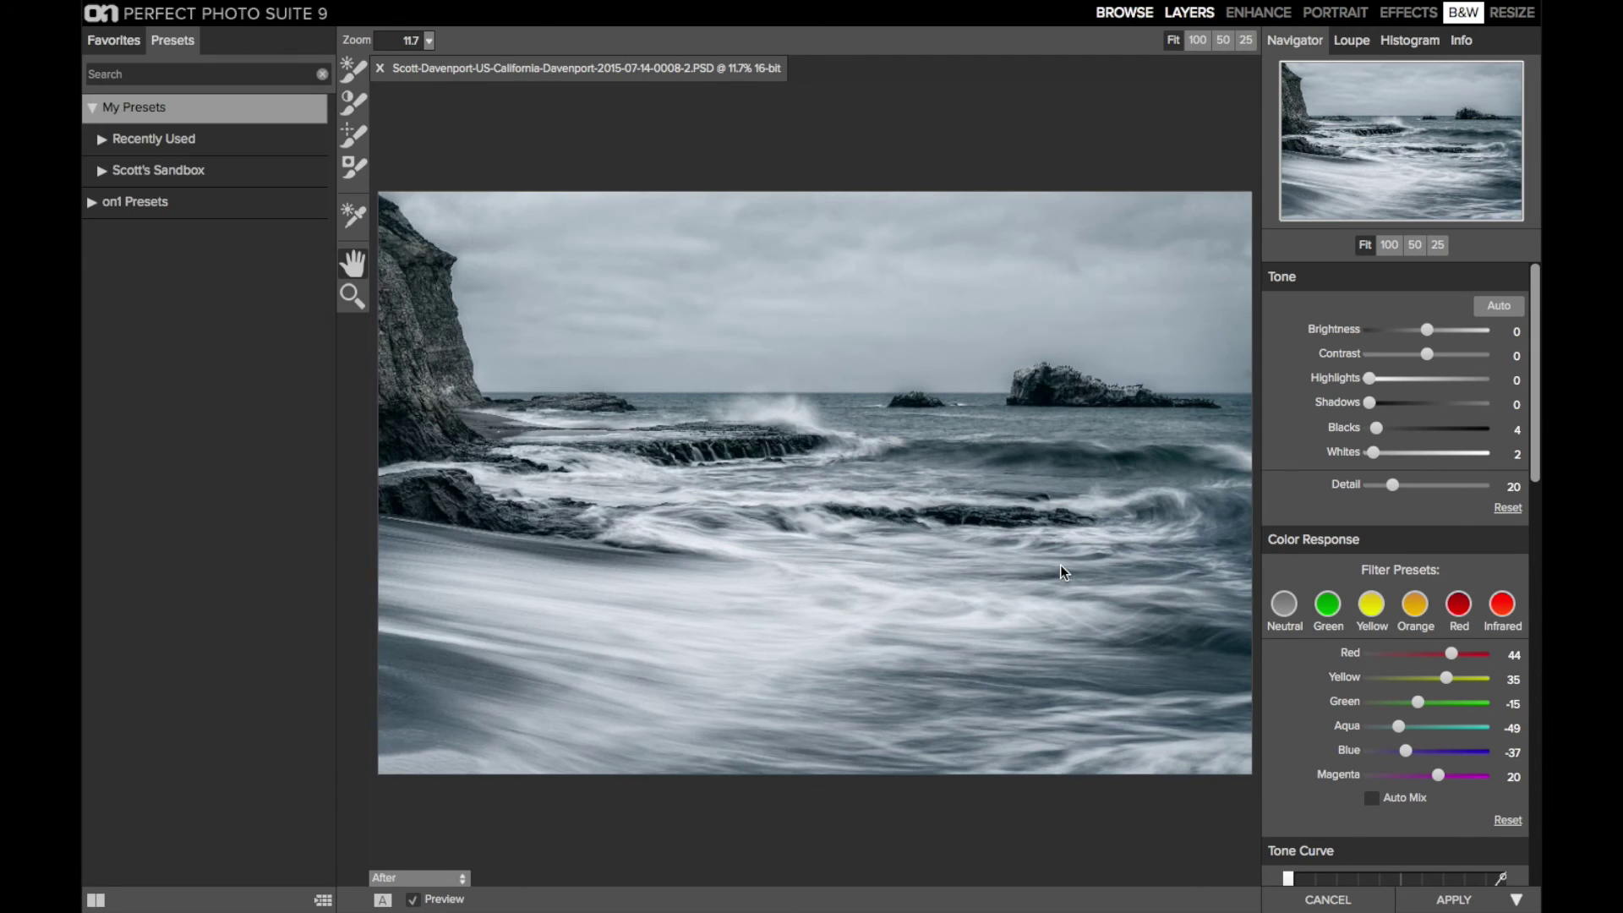
{"action": "left_click", "coordinate": [90, 204]}
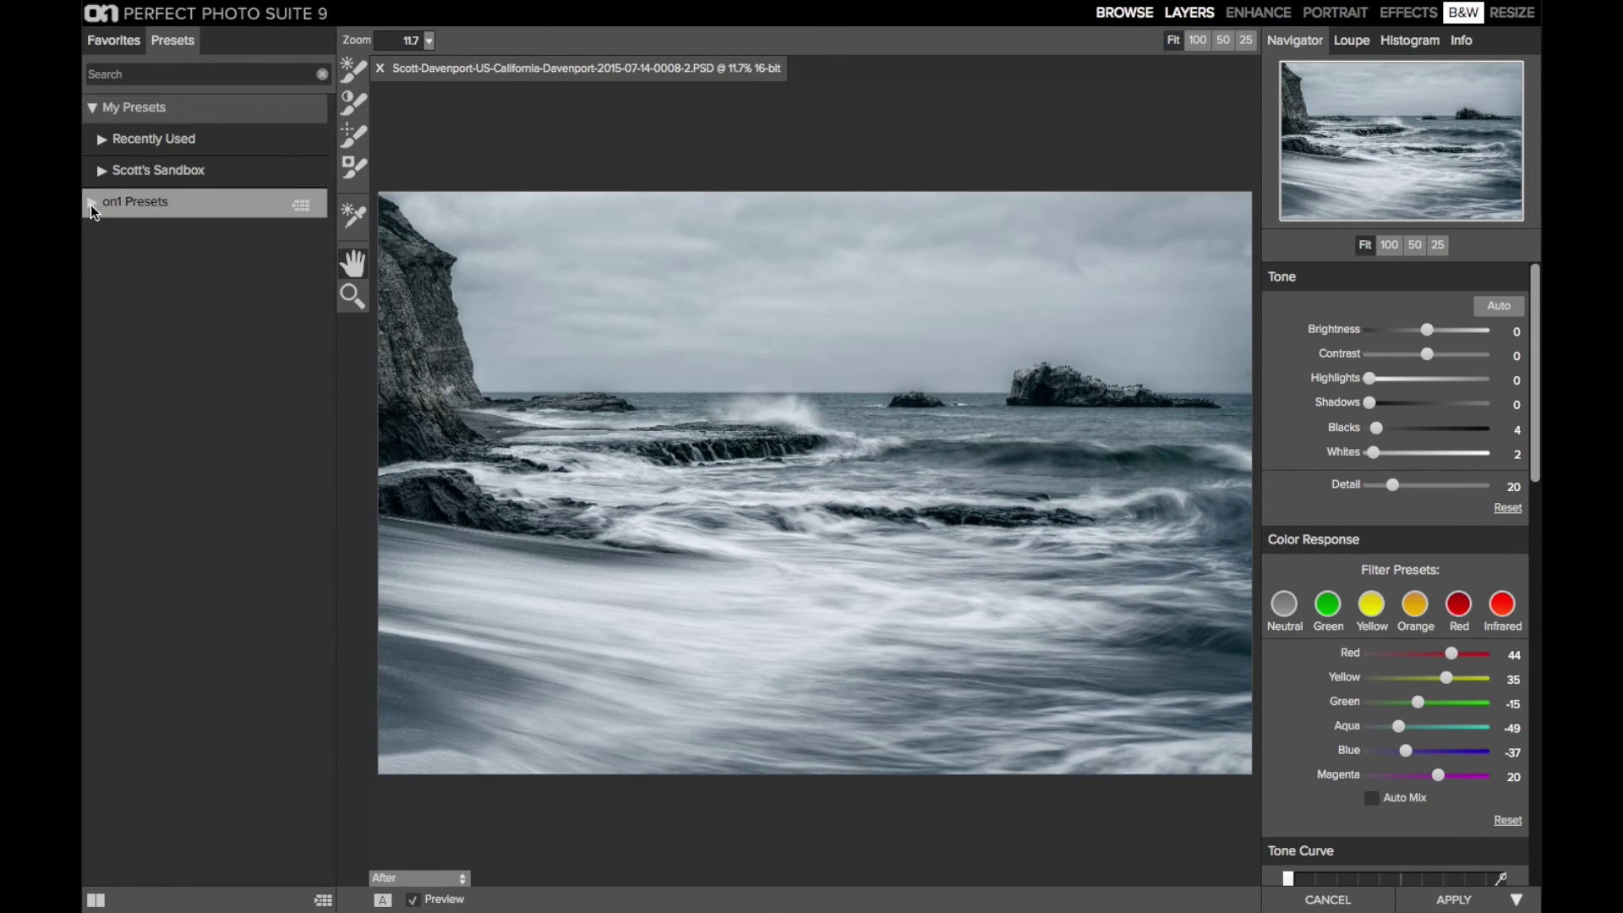
{"action": "left_click", "coordinate": [101, 389]}
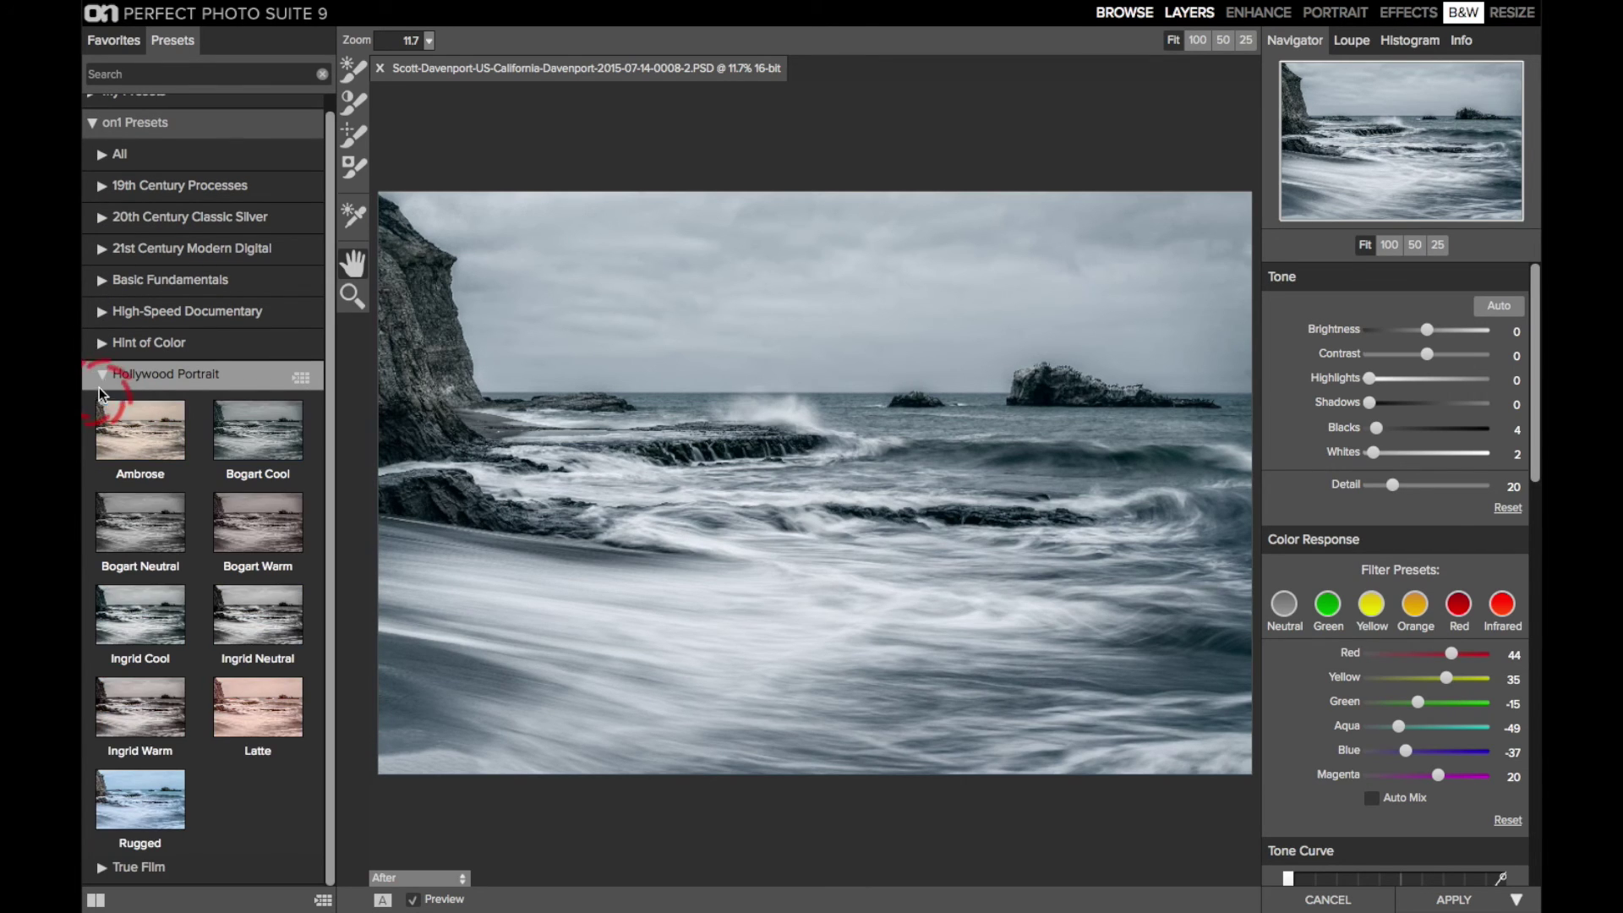
Look over the Hollywood Portrait presets, including Ambrose, Bogart Neutral and Ingrid Cool, and hide the preset browser.
{"action": "left_click", "coordinate": [123, 422]}
{"action": "left_click", "coordinate": [140, 529]}
{"action": "left_click", "coordinate": [144, 615]}
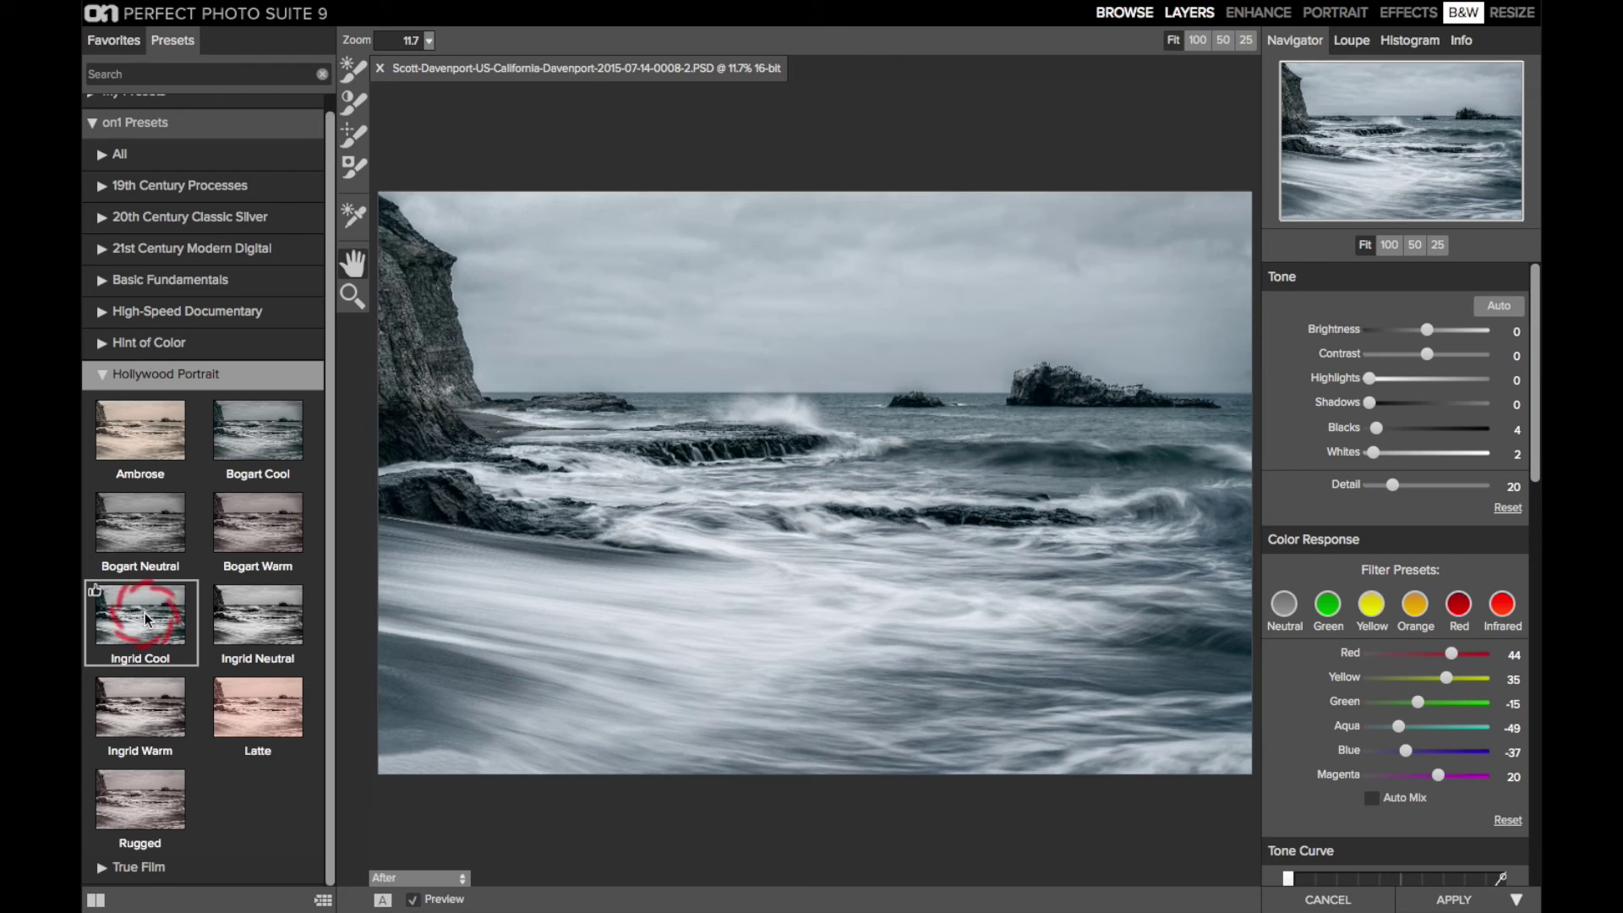
{"action": "key", "text": "Tab"}
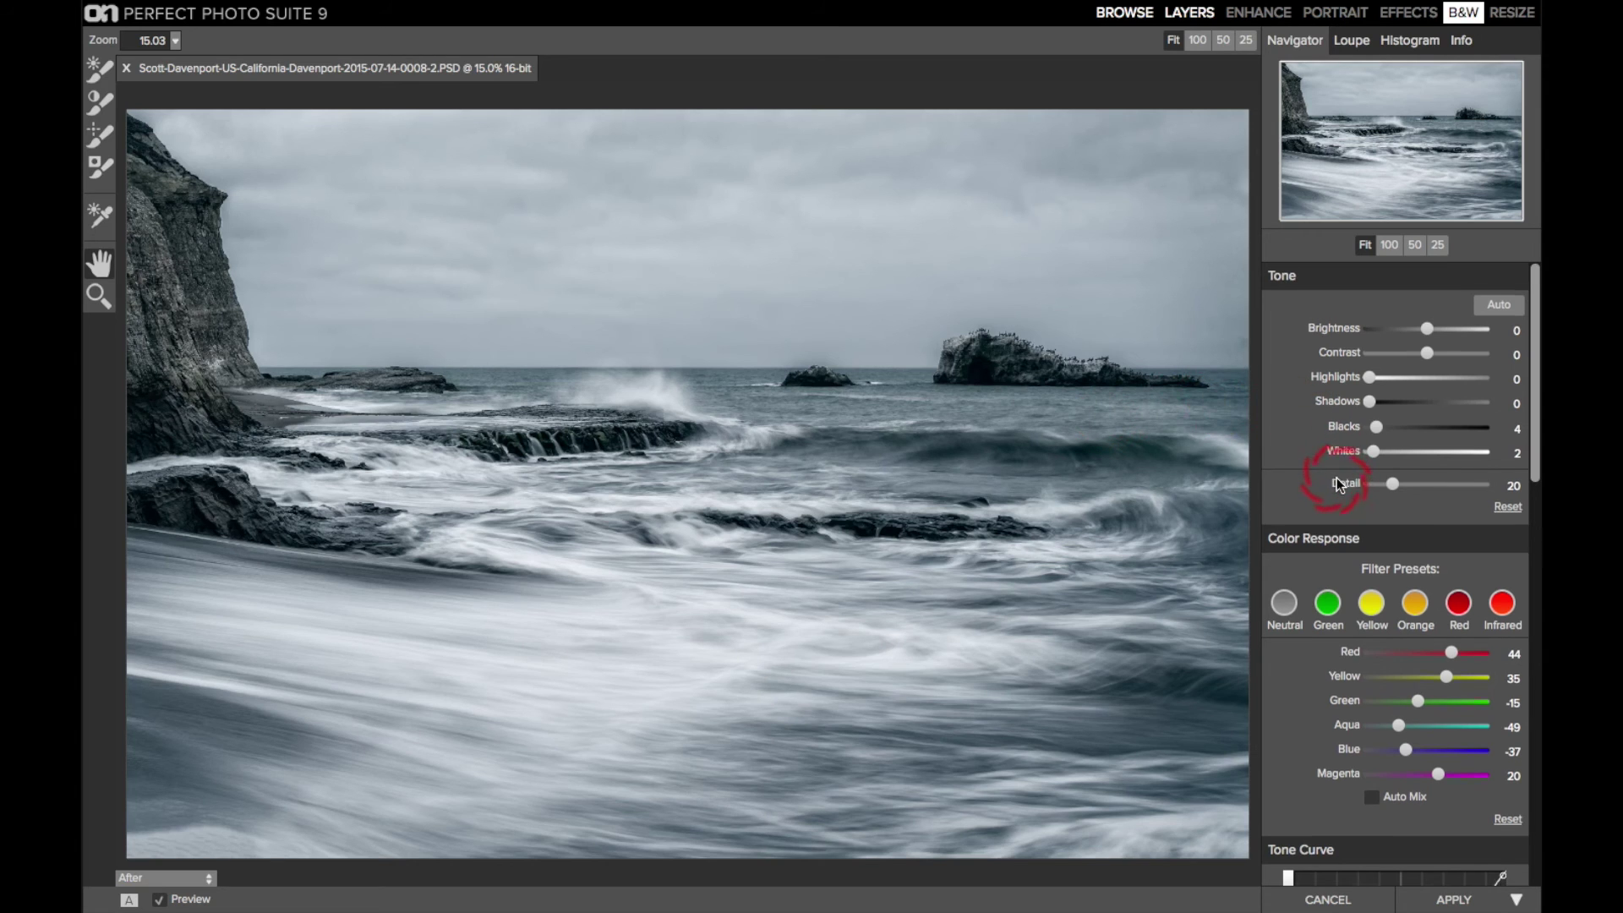
Try a Glow amount of 87 on the black-and-white conversion and undo the change.
{"action": "scroll", "coordinate": [1337, 478], "scroll_direction": "down", "scroll_amount": 3}
{"action": "scroll", "coordinate": [1343, 555], "scroll_direction": "down", "scroll_amount": 4}
{"action": "scroll", "coordinate": [1342, 558], "scroll_direction": "down", "scroll_amount": 8}
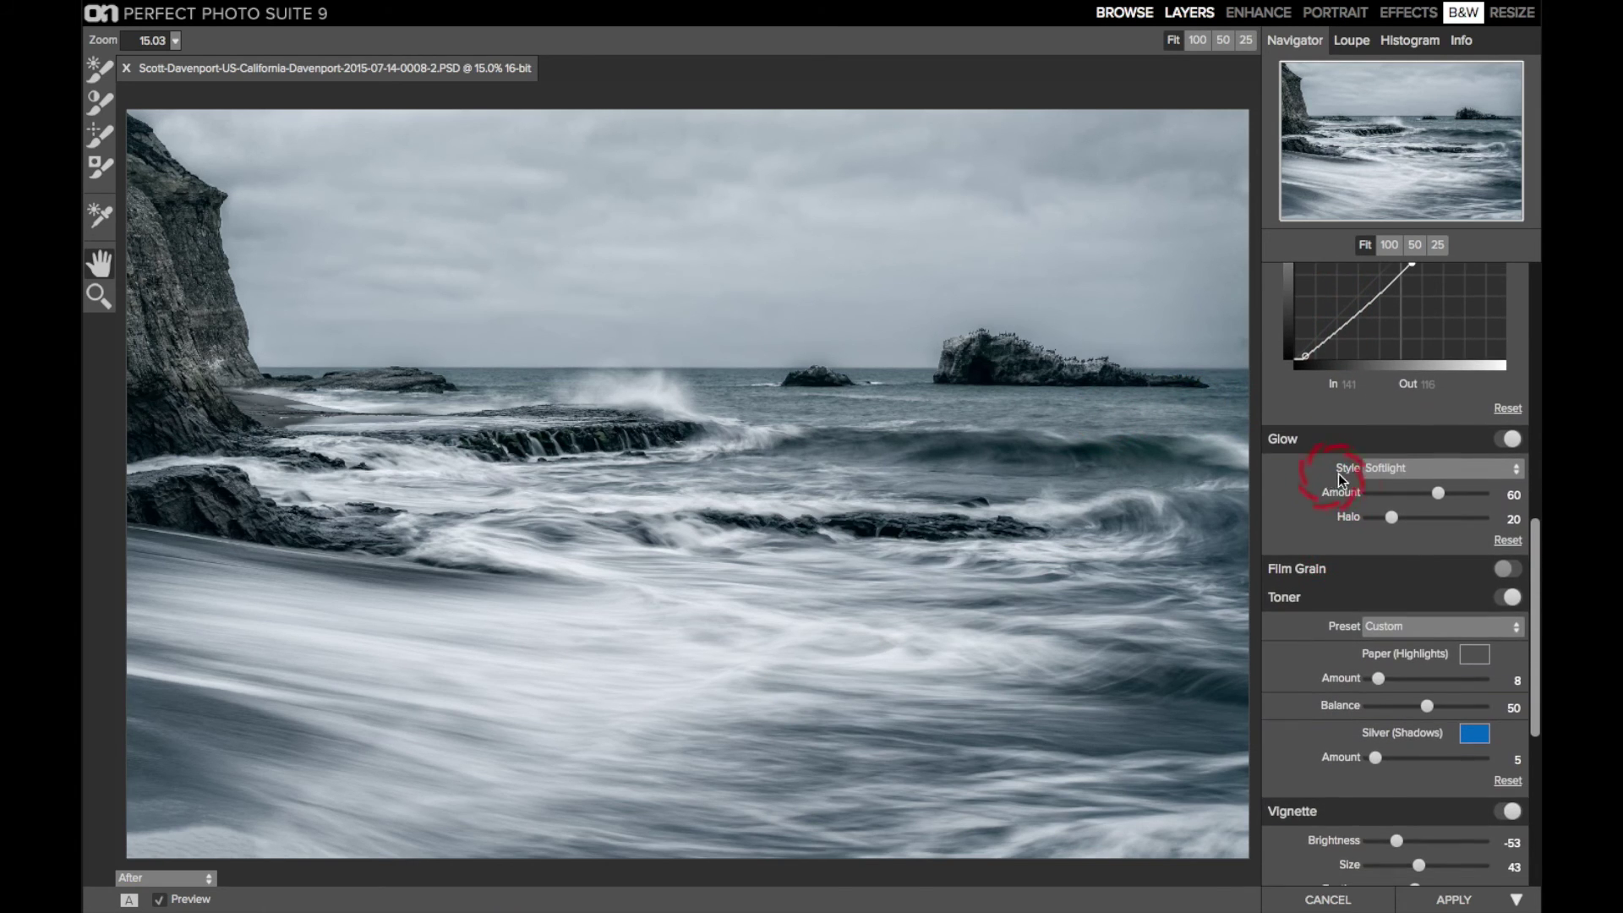
{"action": "left_click", "coordinate": [1470, 496]}
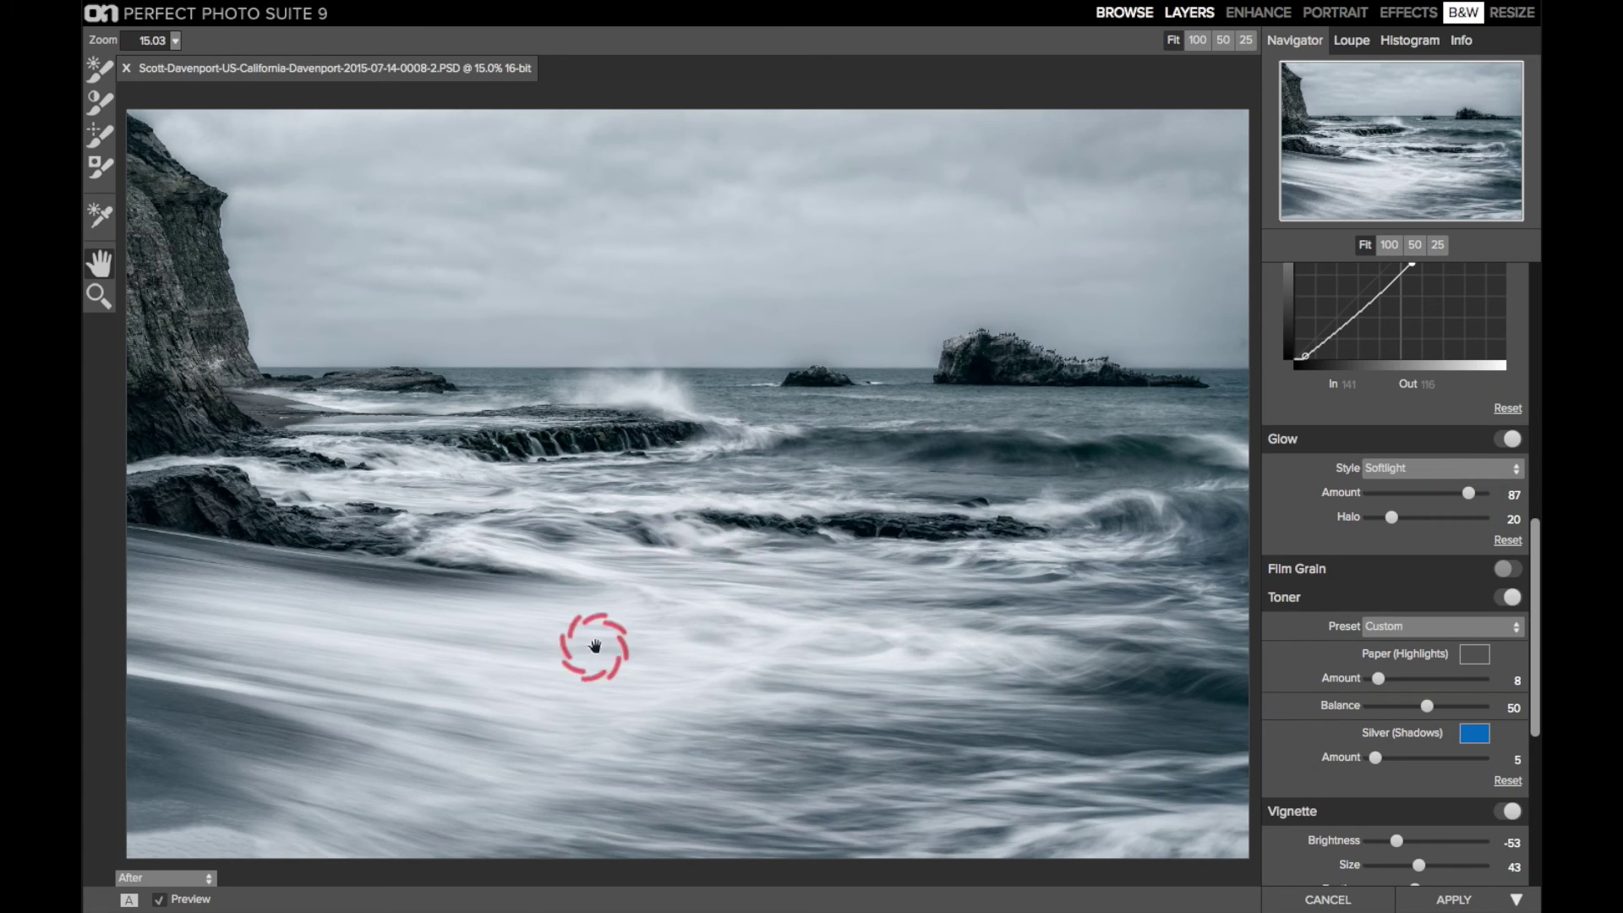
{"action": "key", "text": "super+z"}
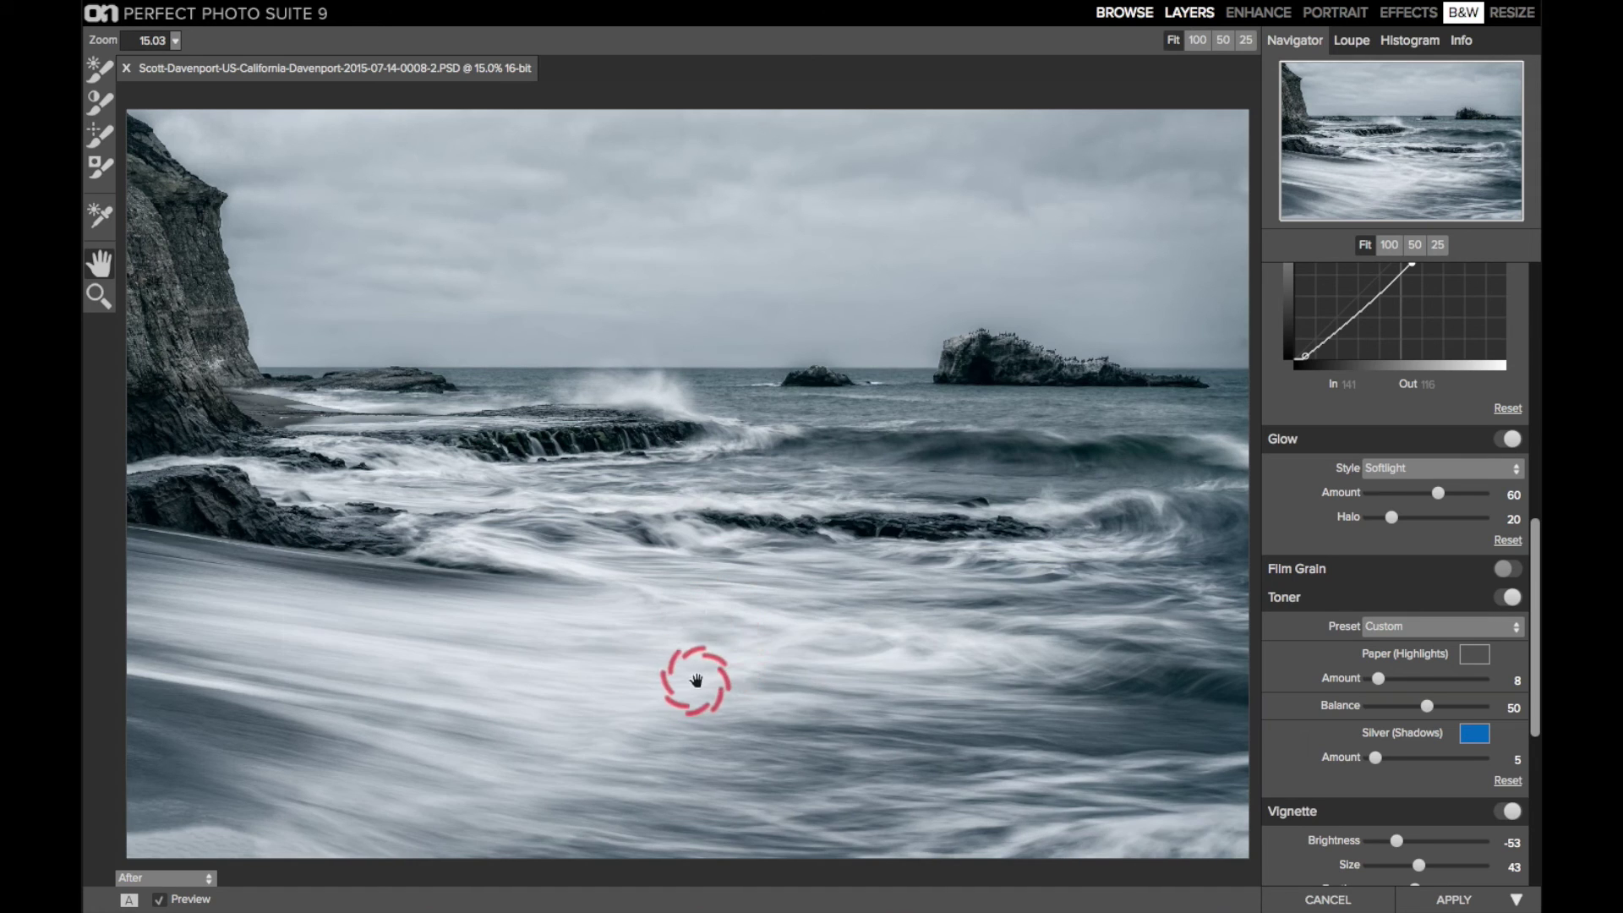
Review the Toner's paper and silver settings and the Vignette settings of the black-and-white conversion.
{"action": "scroll", "coordinate": [1392, 580], "scroll_direction": "down", "scroll_amount": 3}
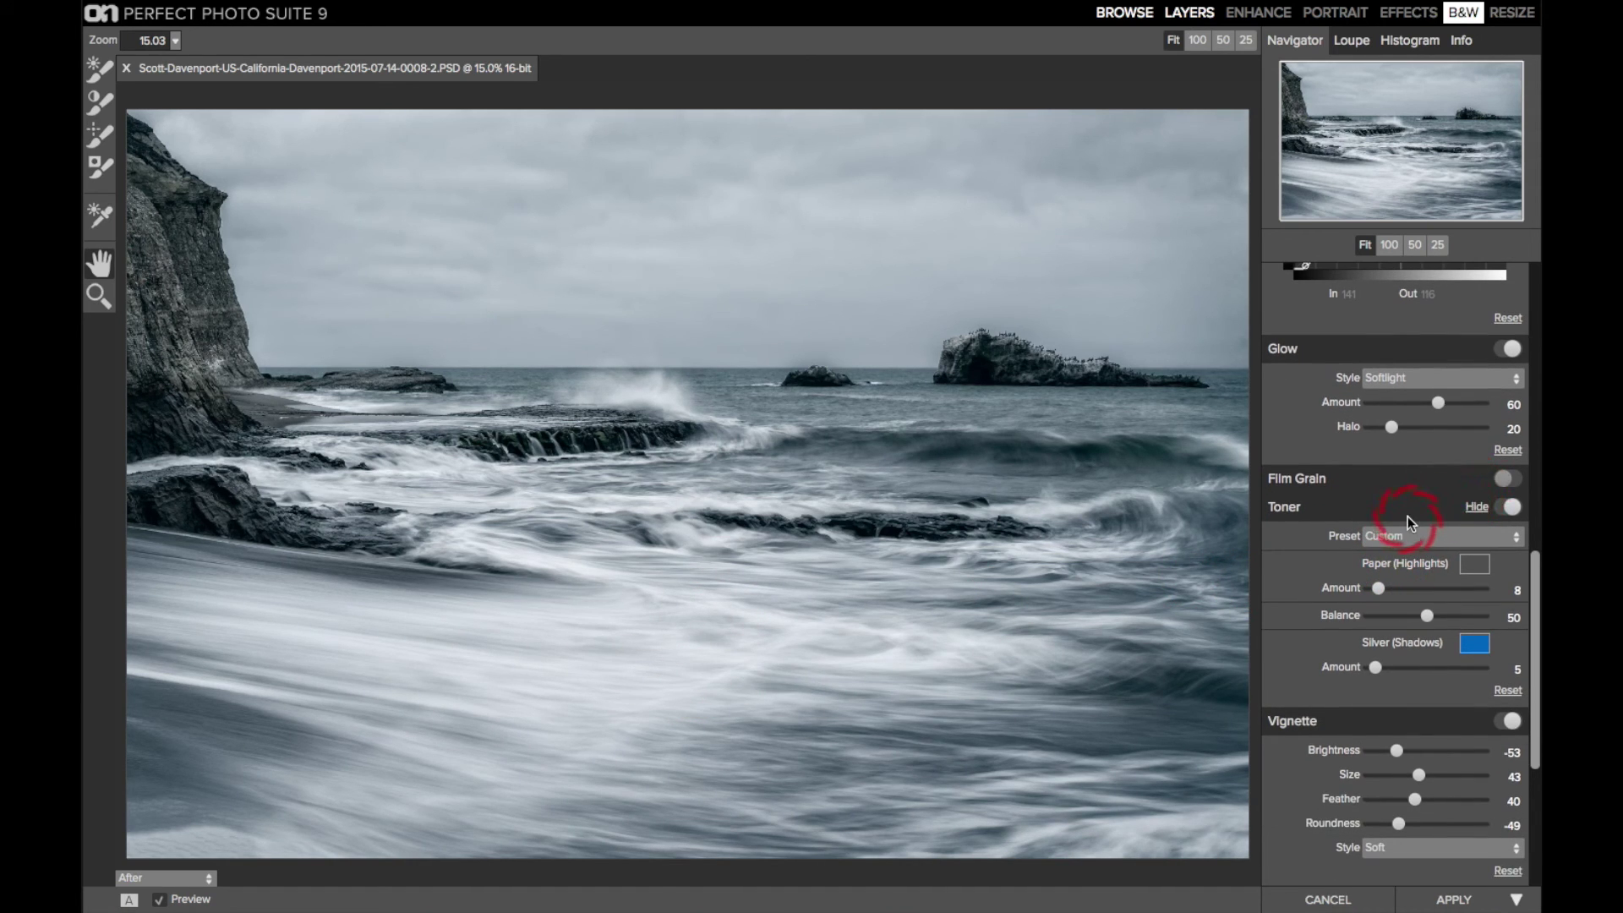
{"action": "scroll", "coordinate": [1408, 516], "scroll_direction": "down", "scroll_amount": 3}
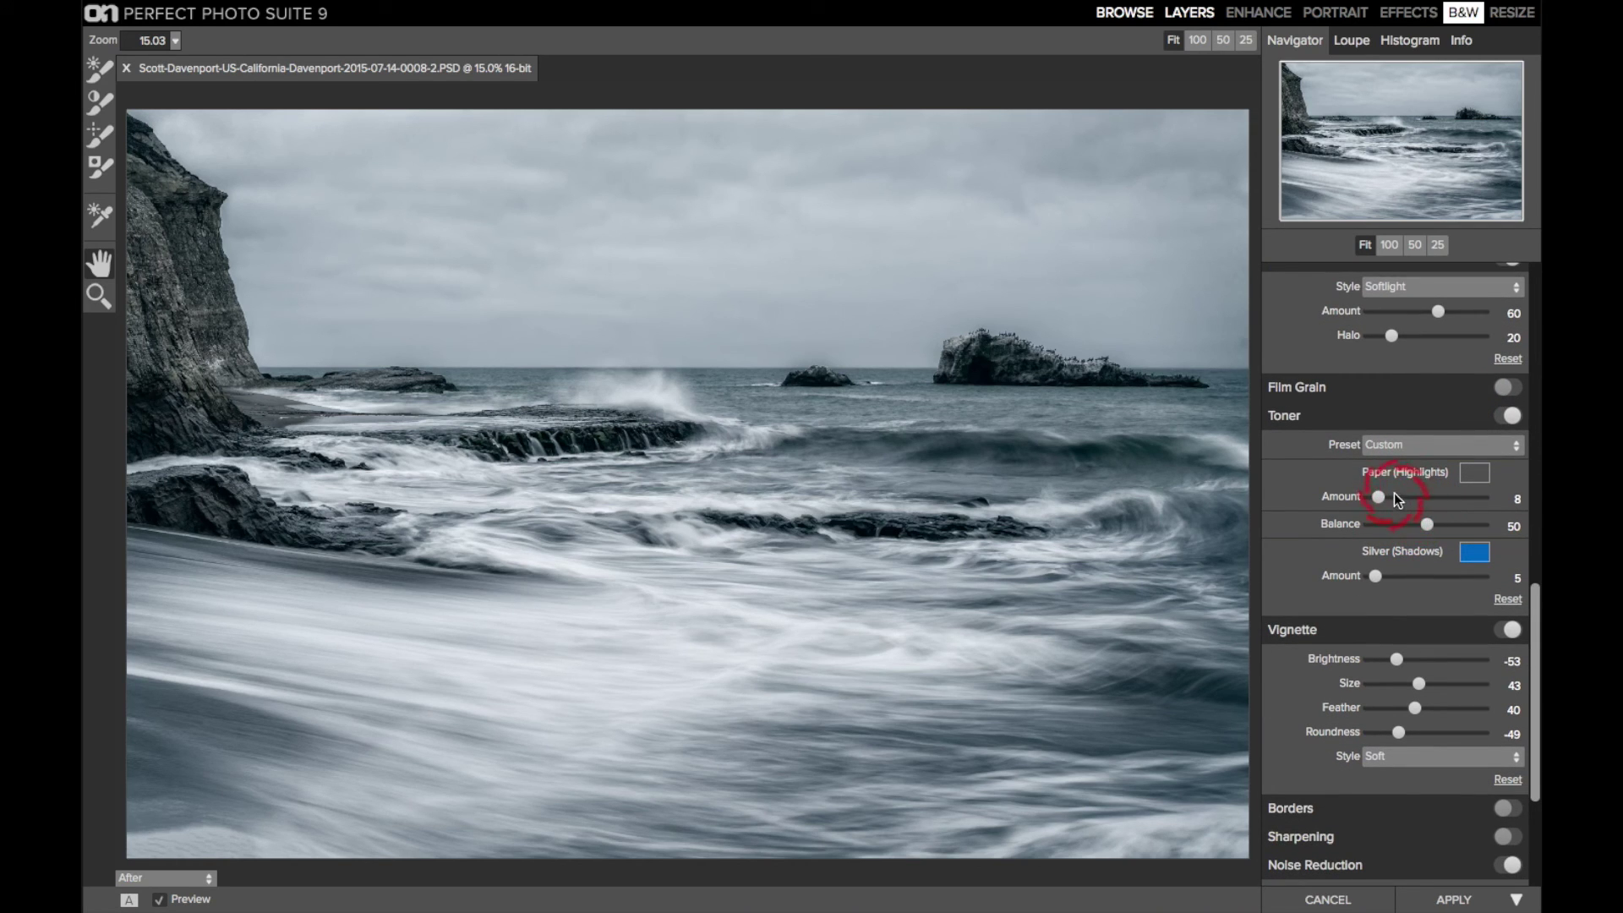
{"action": "scroll", "coordinate": [1399, 497], "scroll_direction": "down", "scroll_amount": 1}
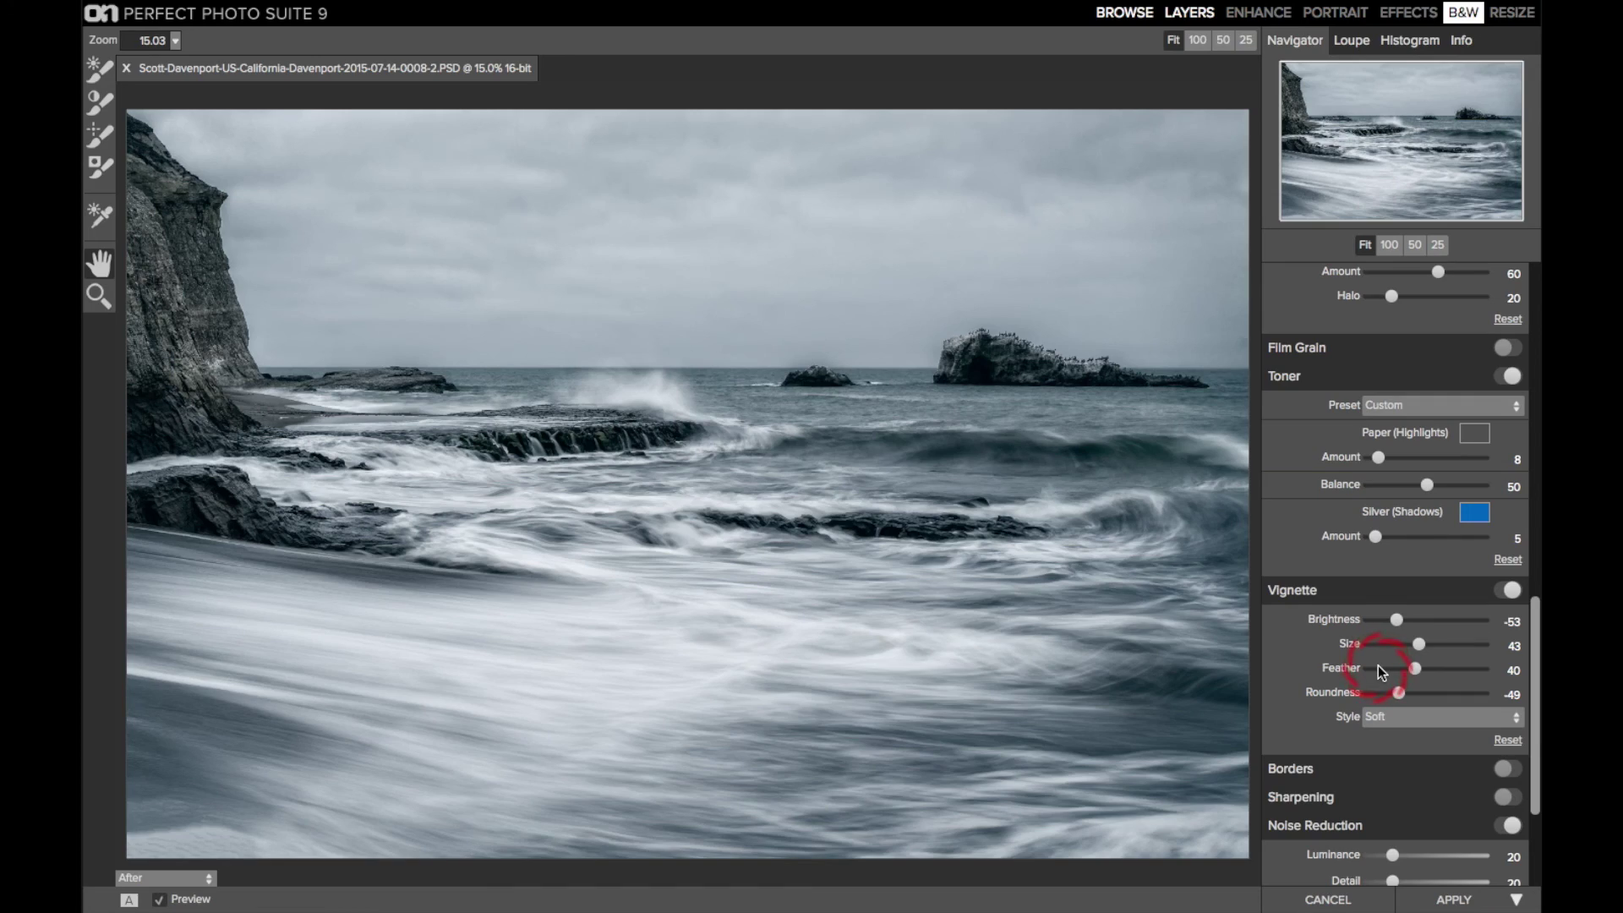
Try a blending opacity of 100 for the black-and-white effect and undo the change.
{"action": "scroll", "coordinate": [1378, 666], "scroll_direction": "down", "scroll_amount": 5}
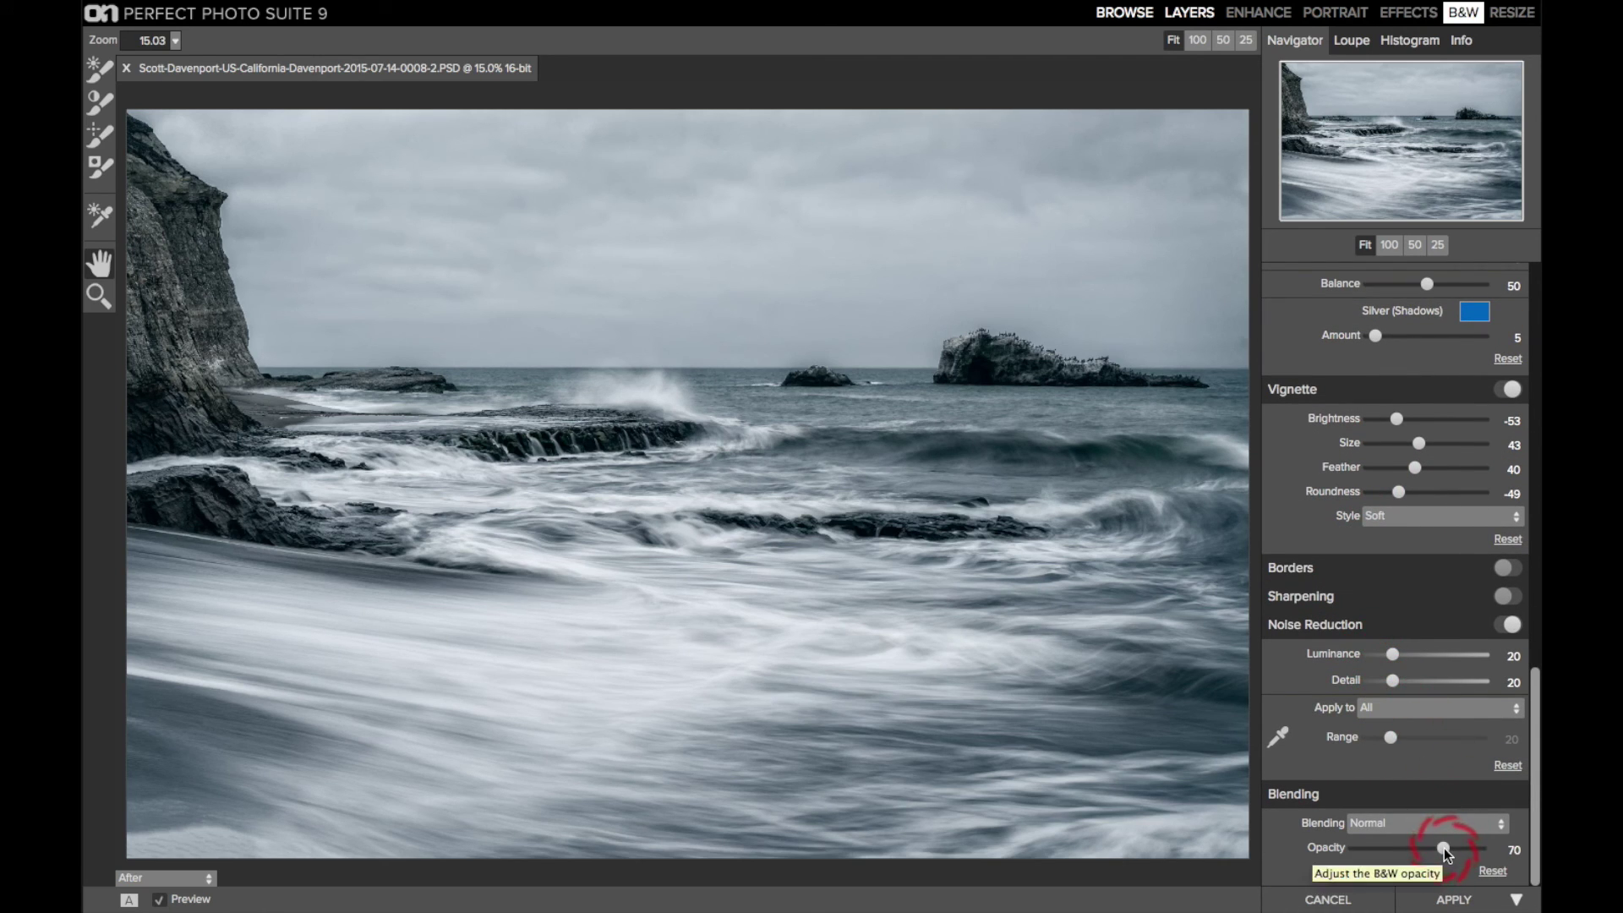
{"action": "left_click", "coordinate": [1491, 849]}
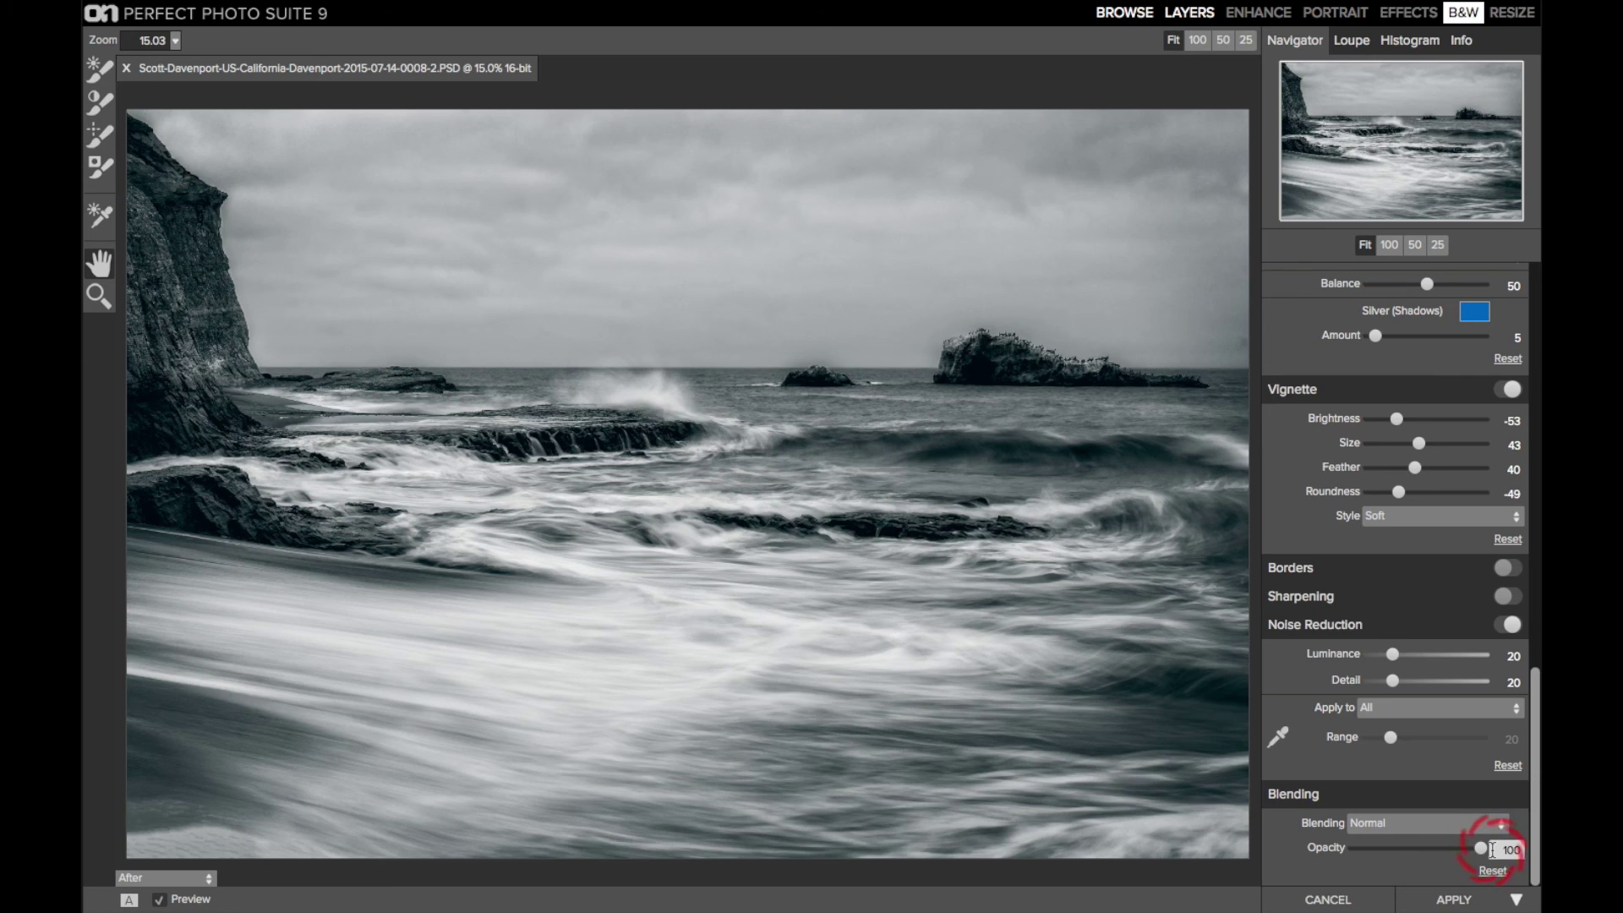
{"action": "key", "text": "ctrl+z"}
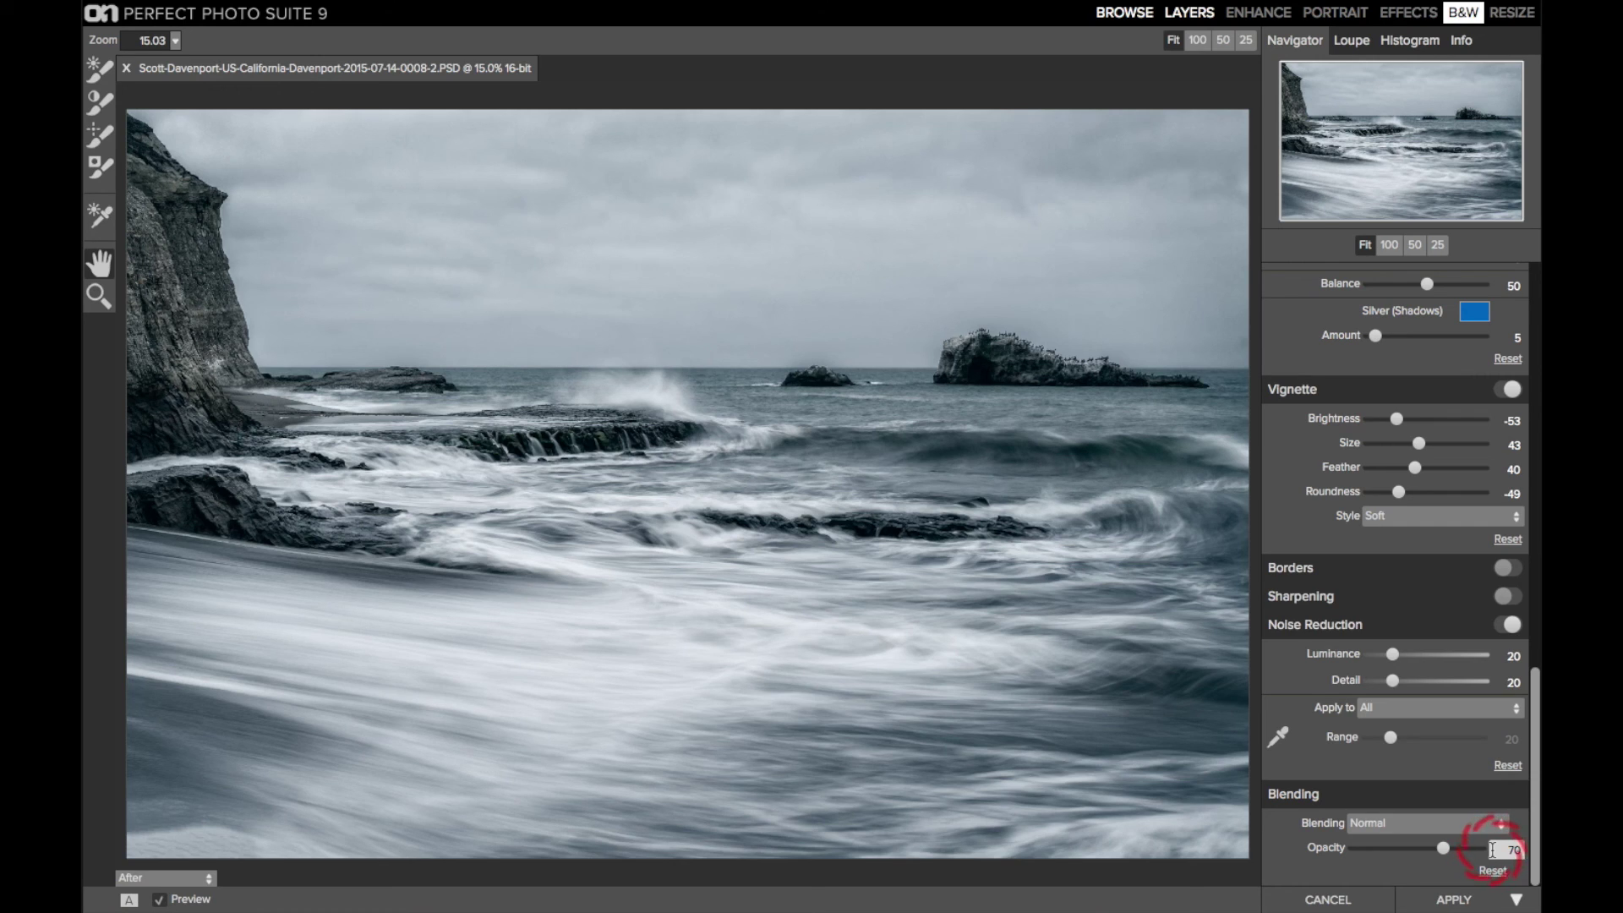
Compare the photo with the black-and-white preview off and on.
{"action": "key", "text": "ctrl+p"}
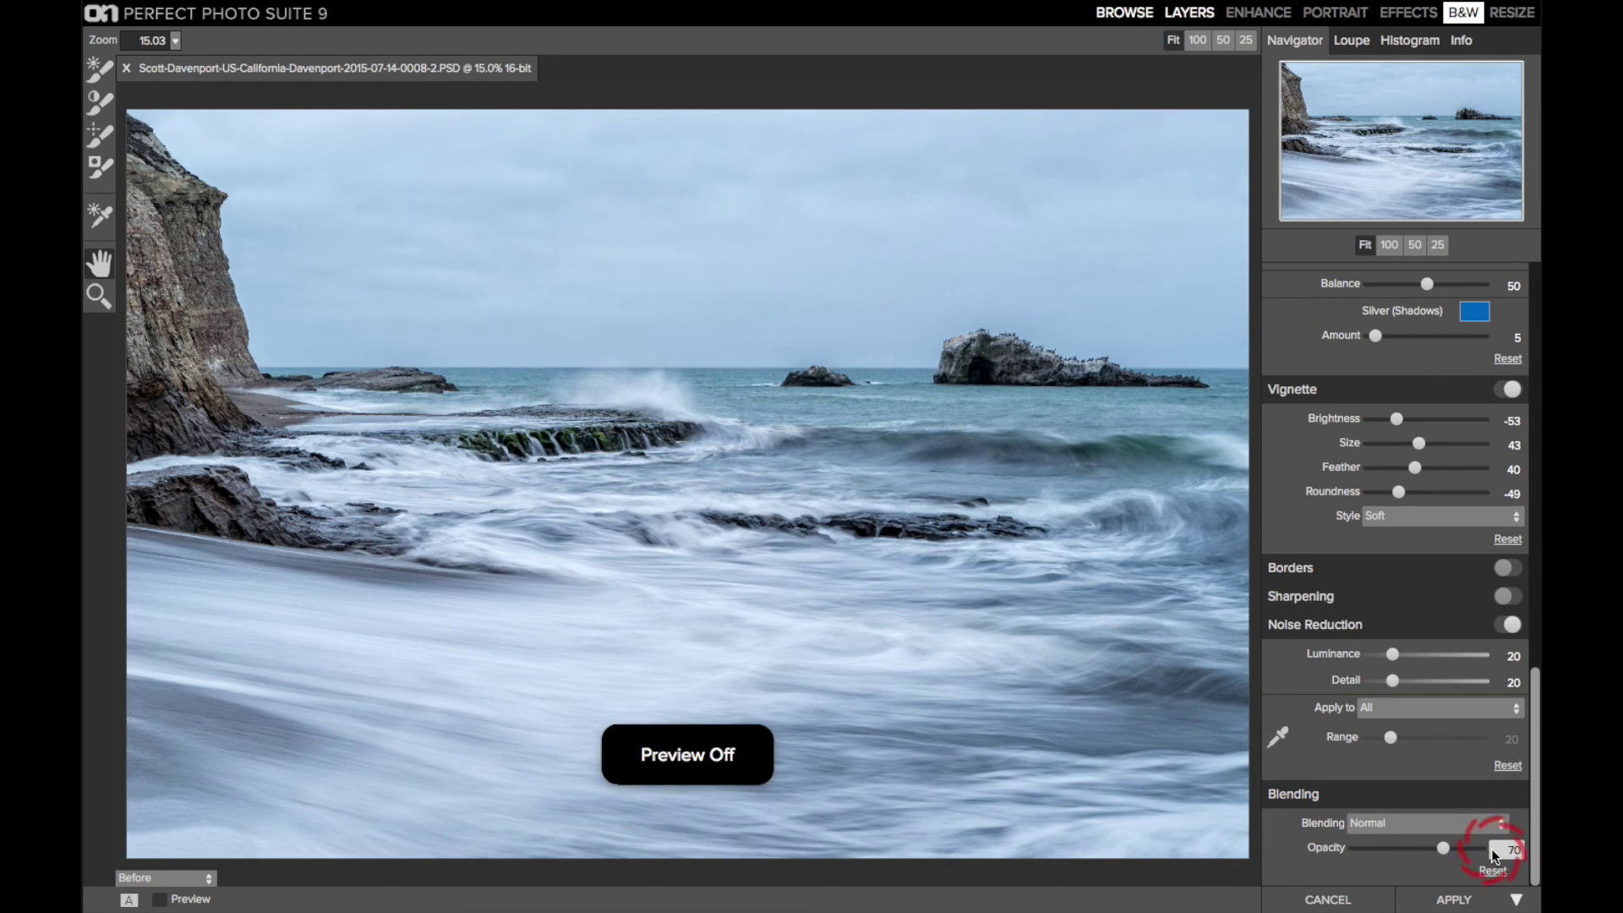
{"action": "key", "text": "backslash"}
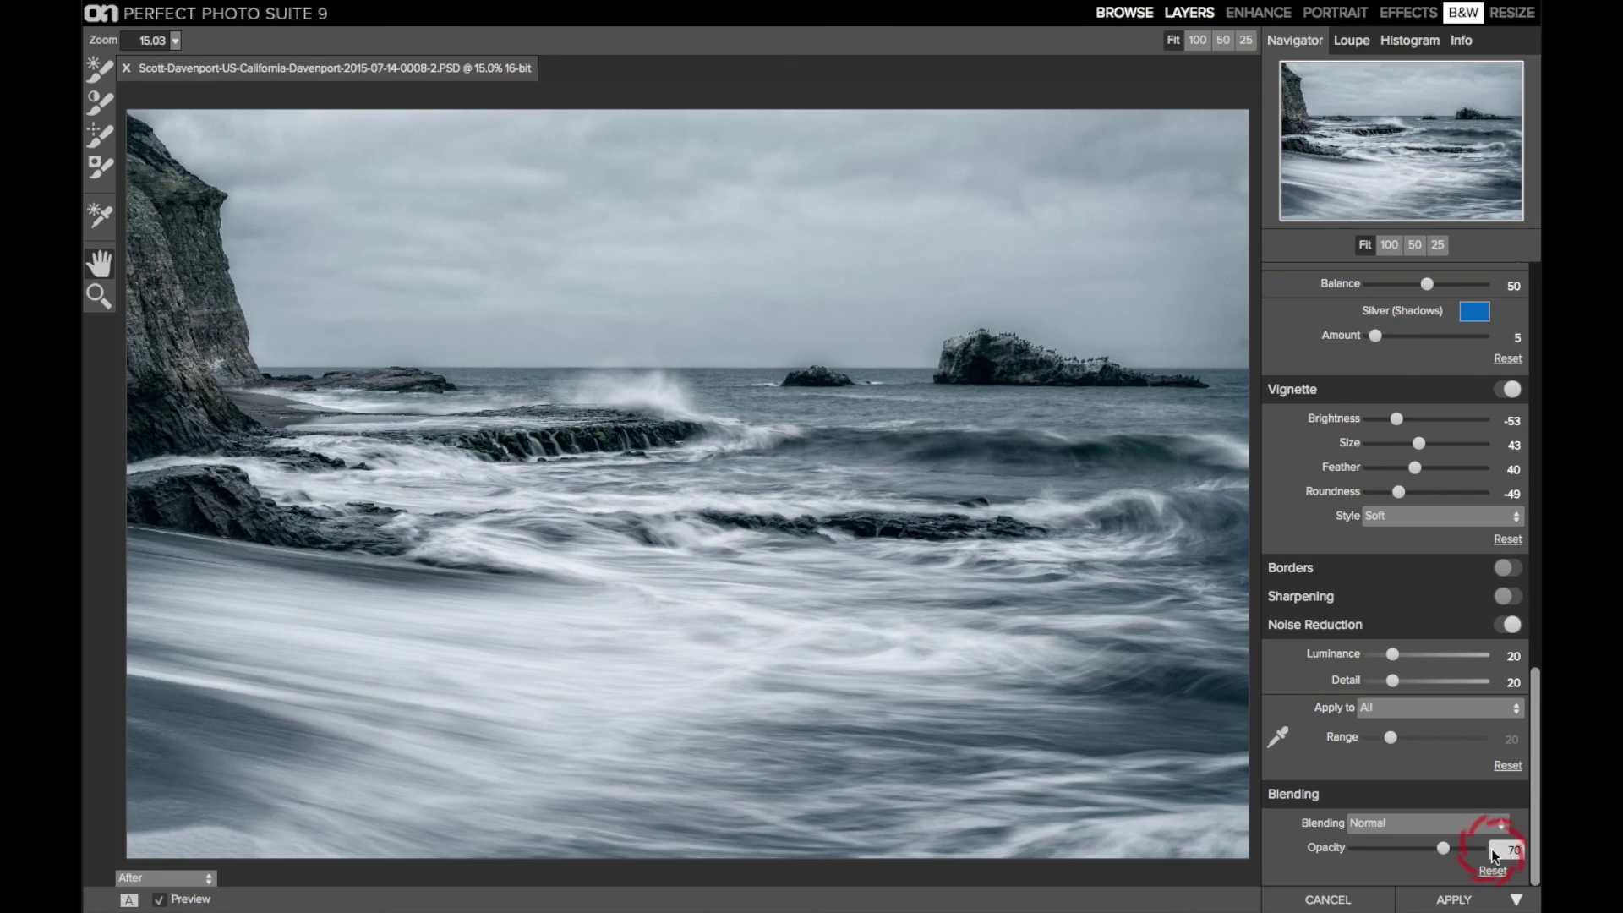